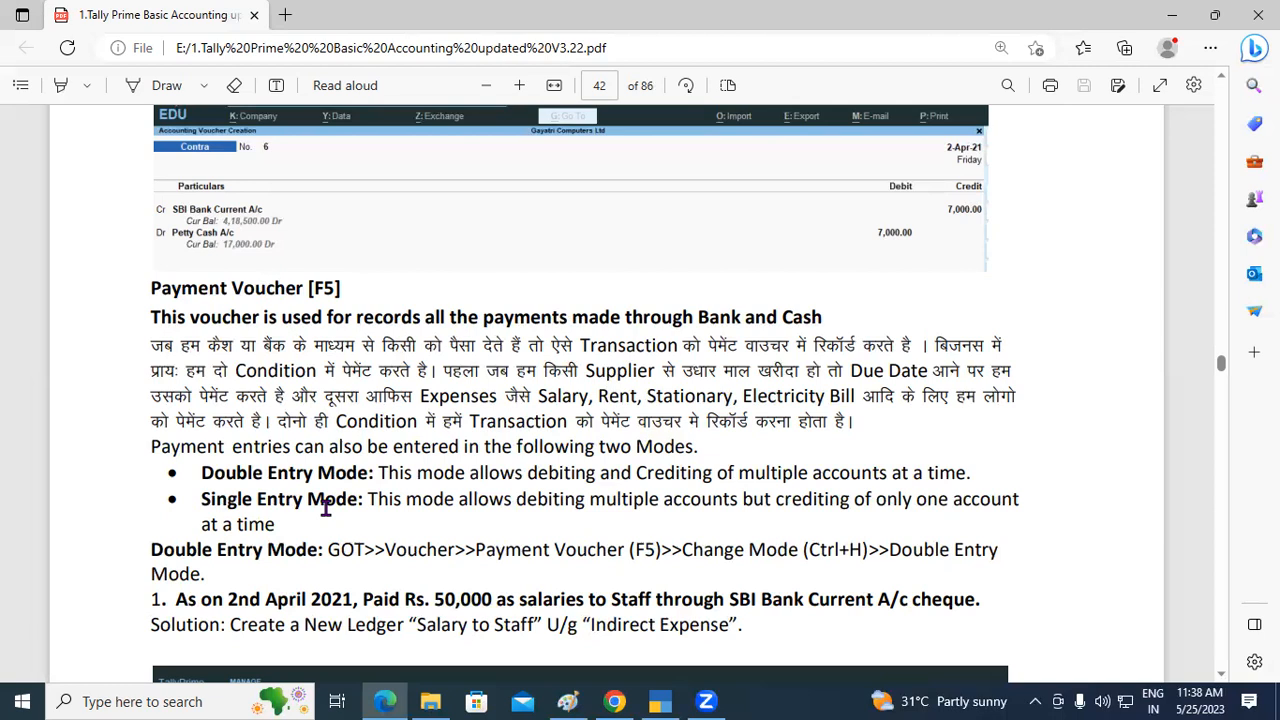
Read the salary payment exercise in the PDF, switch to TallyPrime and open a payment voucher.
scroll(326, 508, "down", 2)
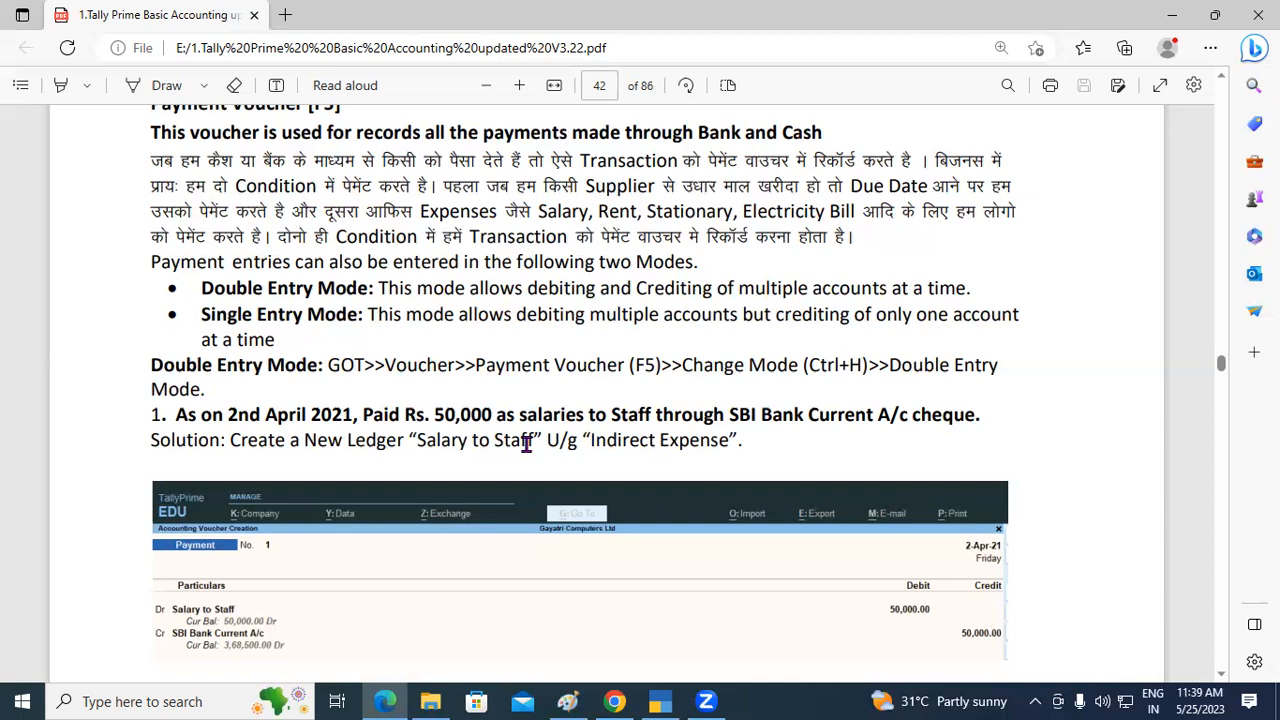
left_click(660, 701)
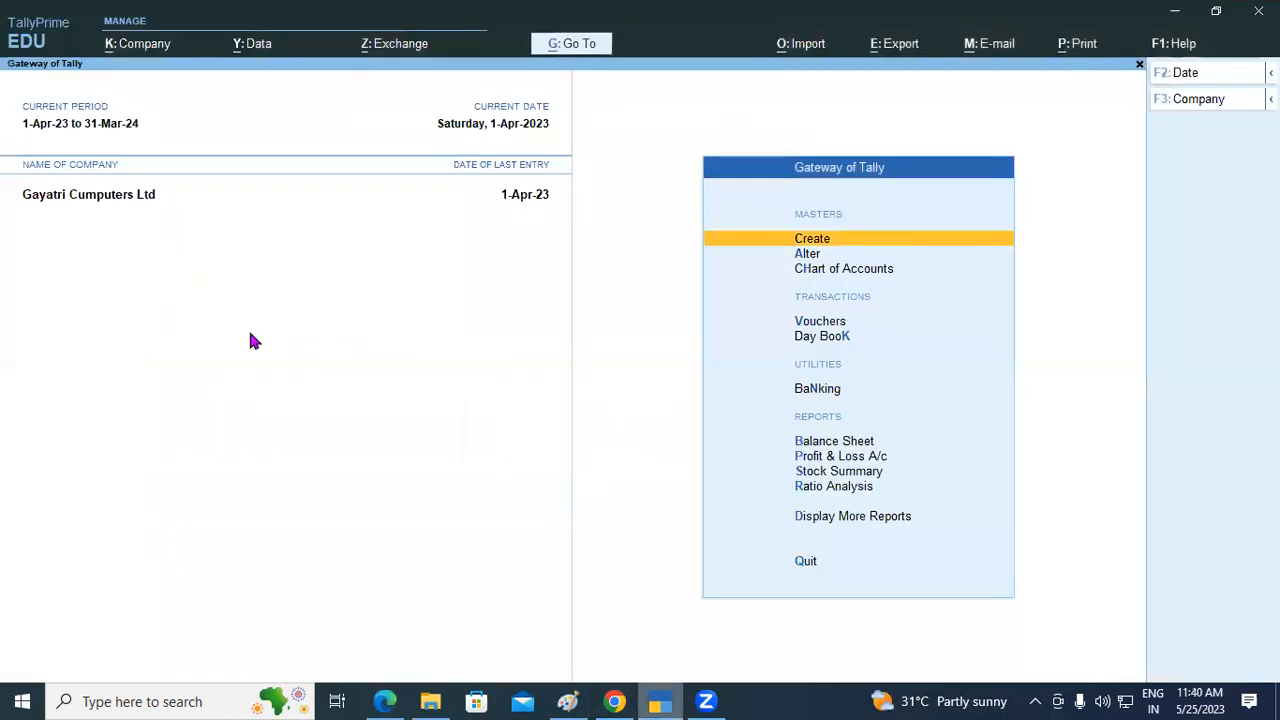
key("v")
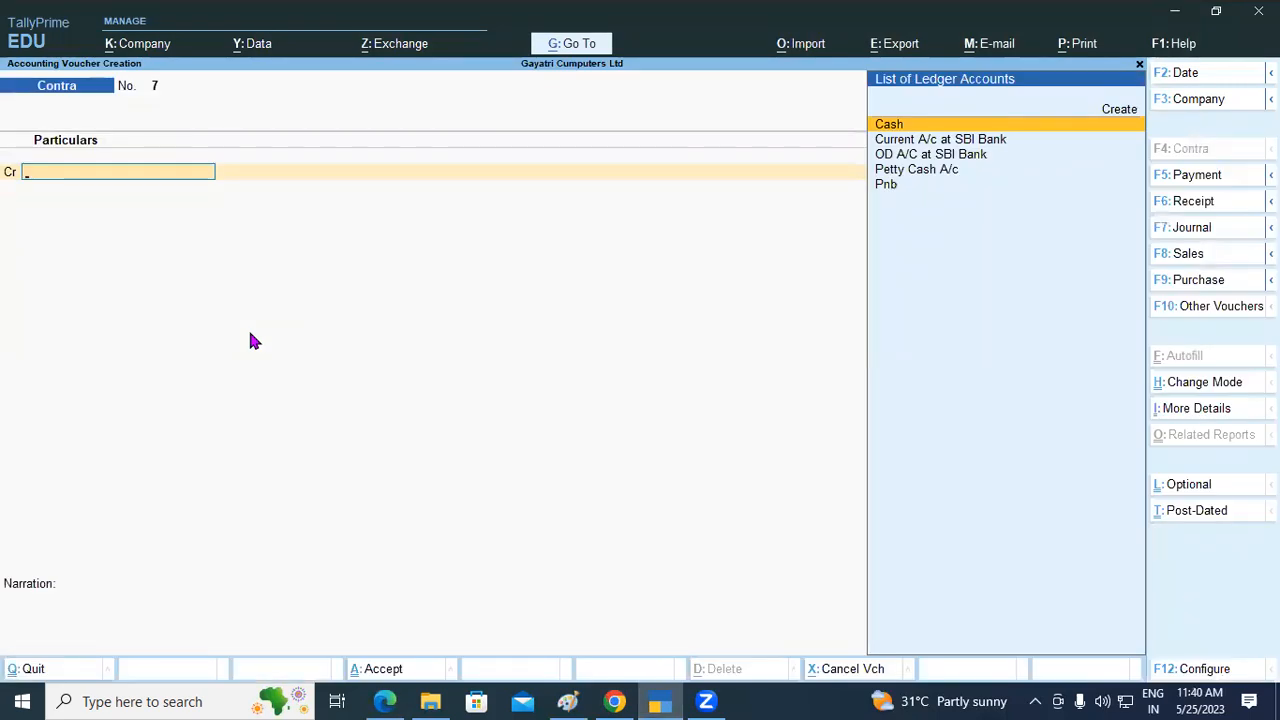
key("F5")
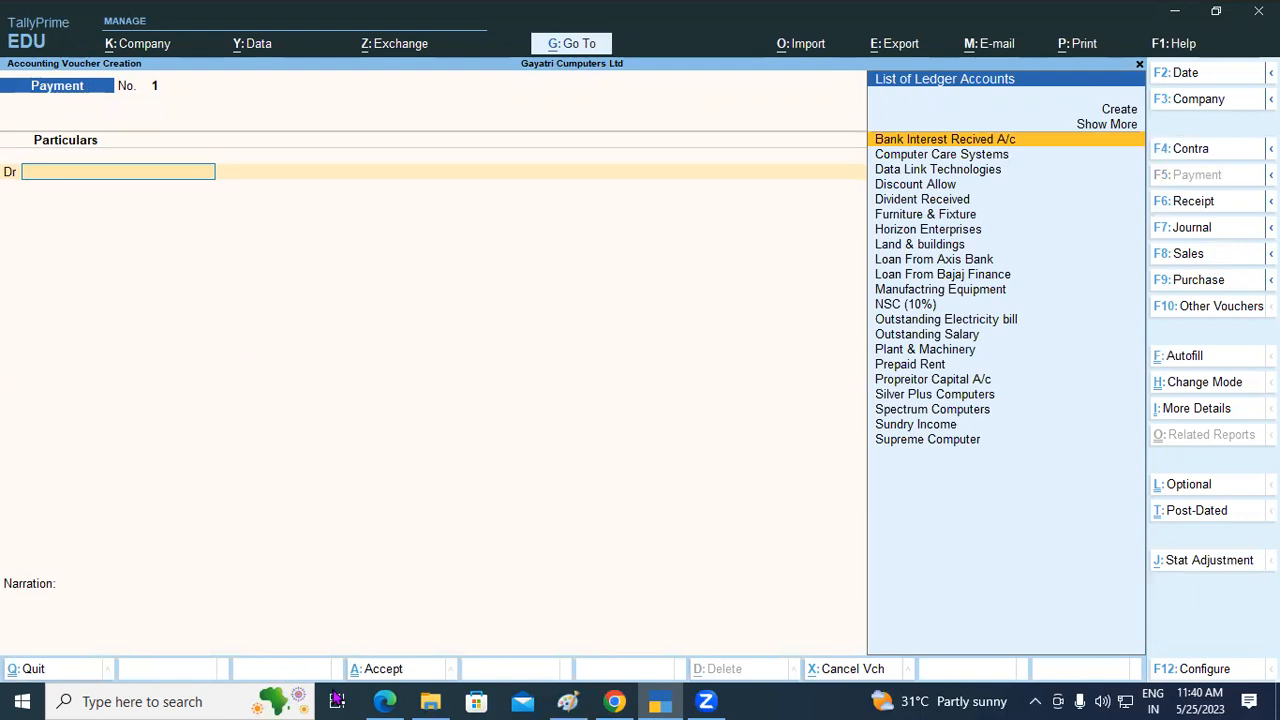
Recheck the salary exercise in the PDF and quit the blank payment voucher in TallyPrime.
left_click(384, 701)
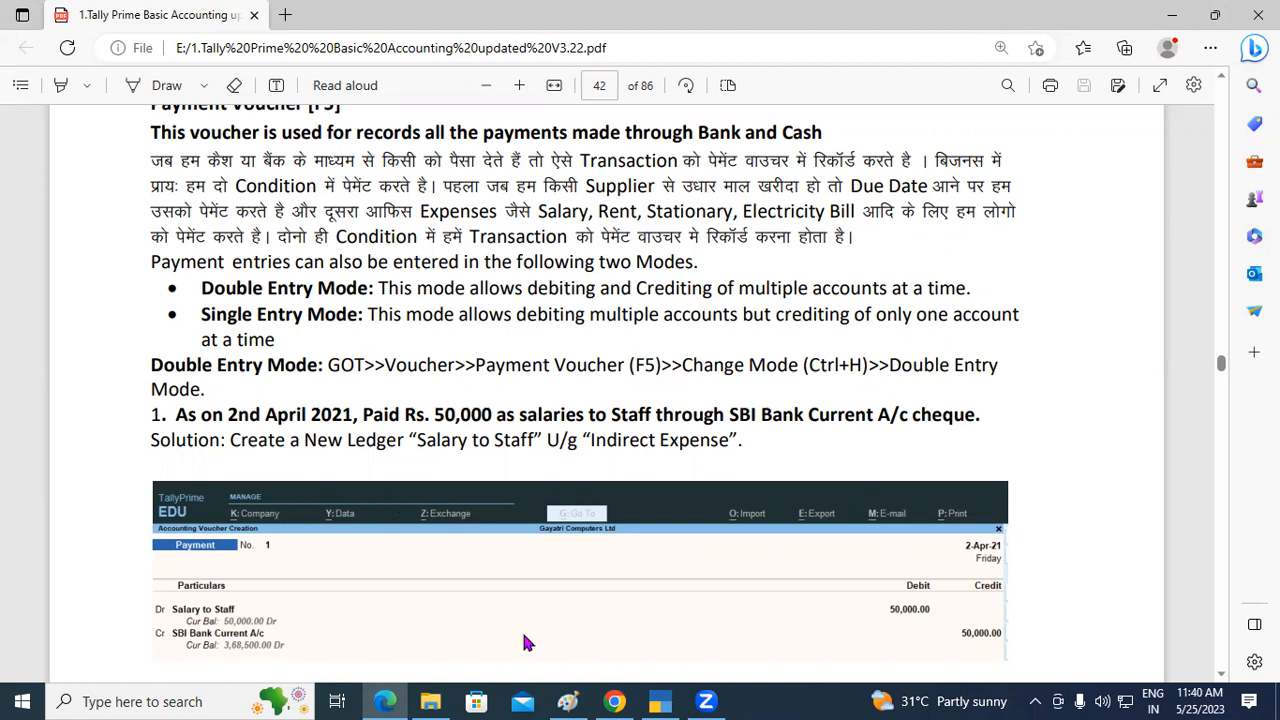
left_click(660, 701)
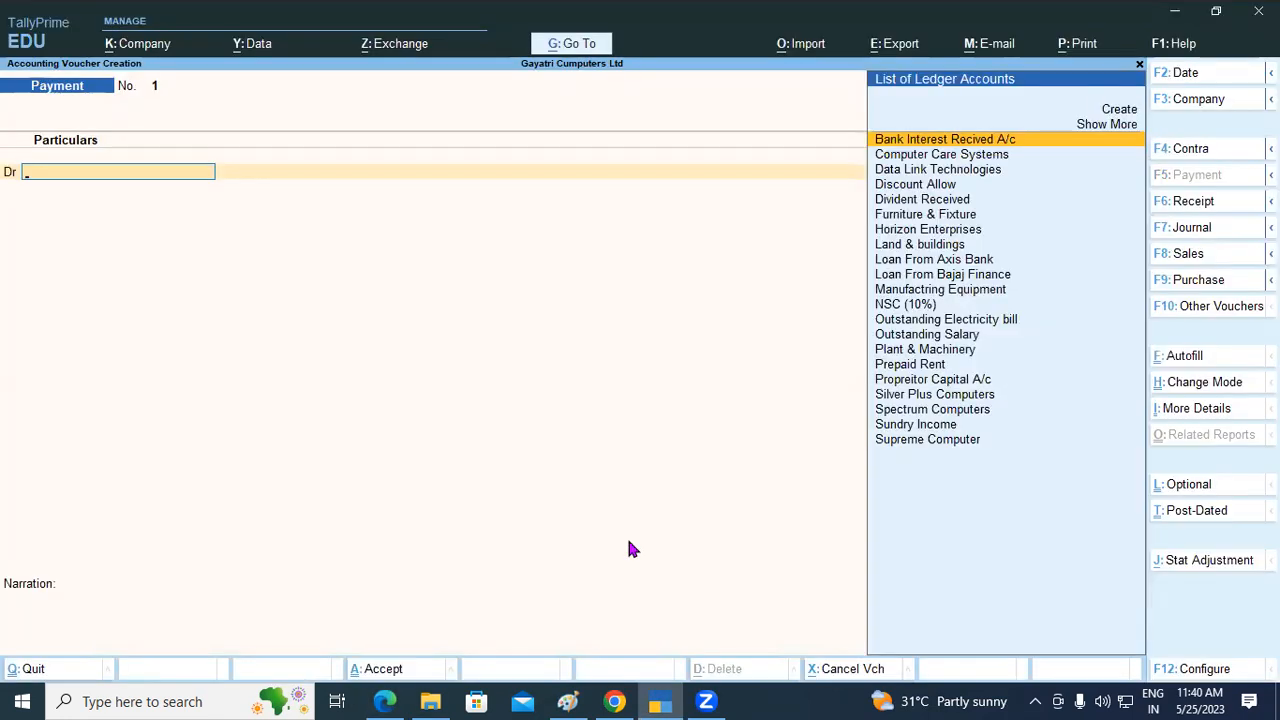
key("Escape")
key("y")
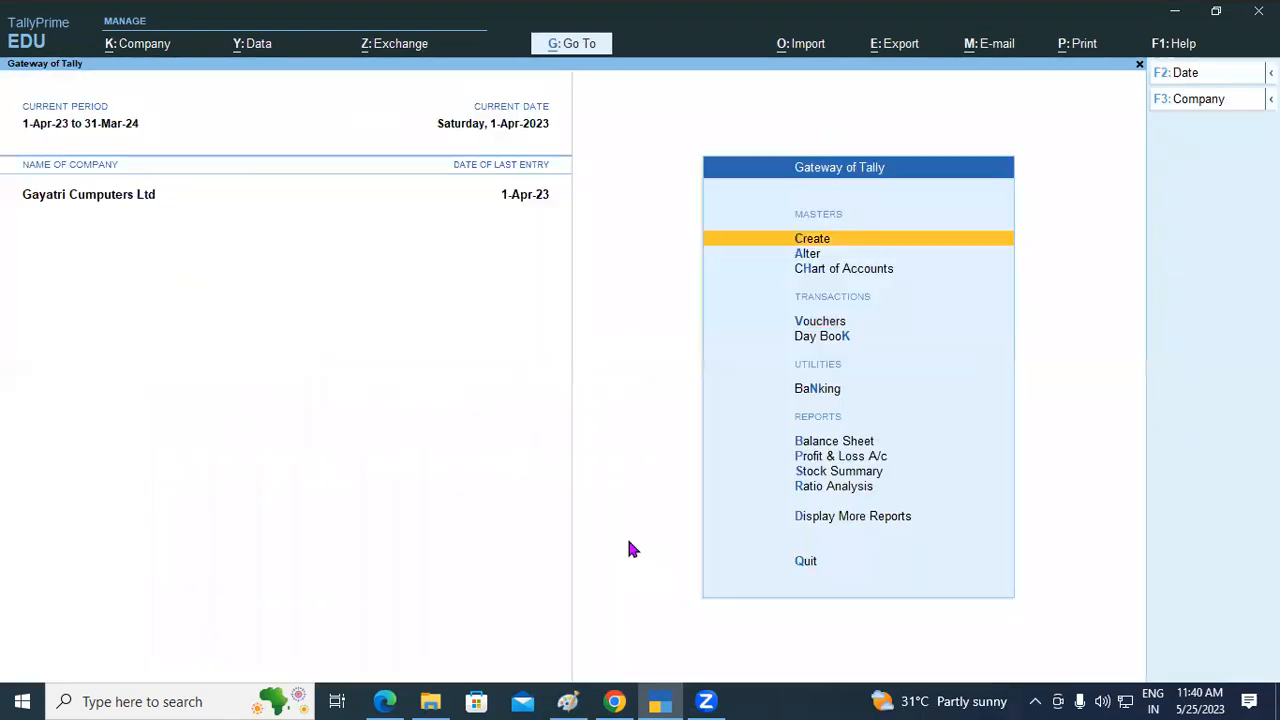
key("Down")
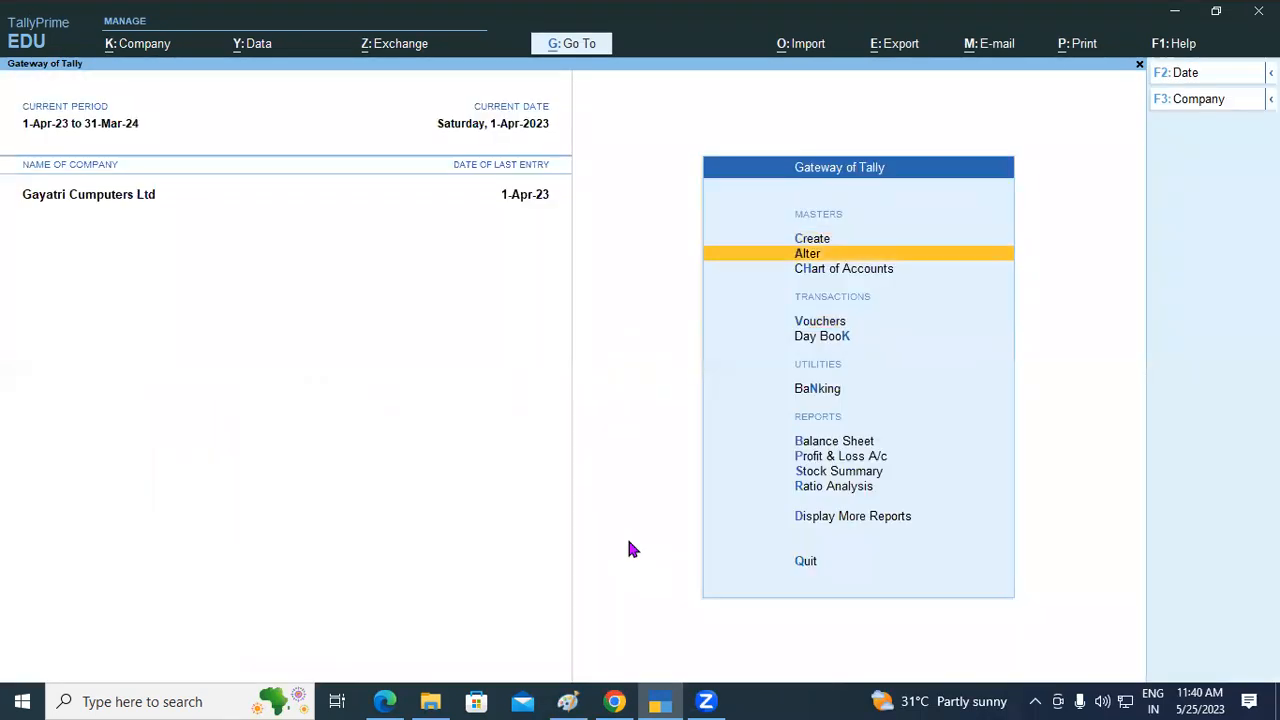
key("Return")
key("Escape")
key("Up")
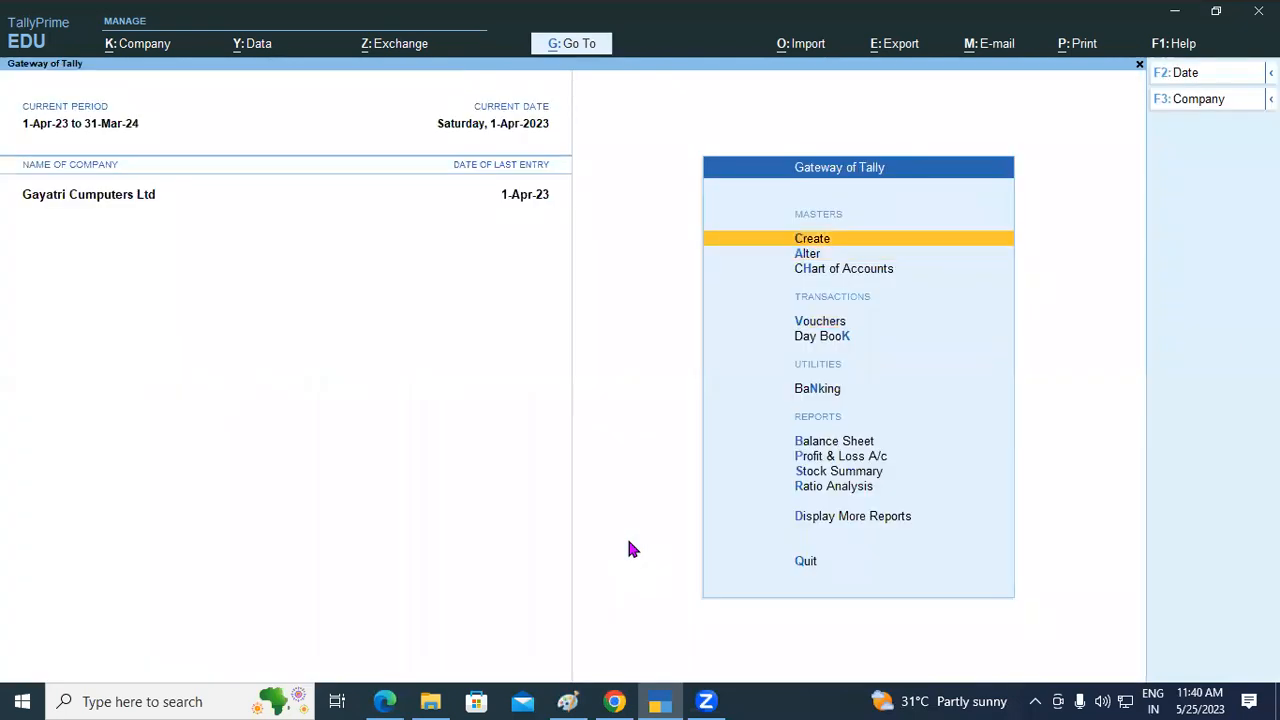
Start creating a new ledger named Salary to Staff.
key("Return")
key("Down")
key("Return")
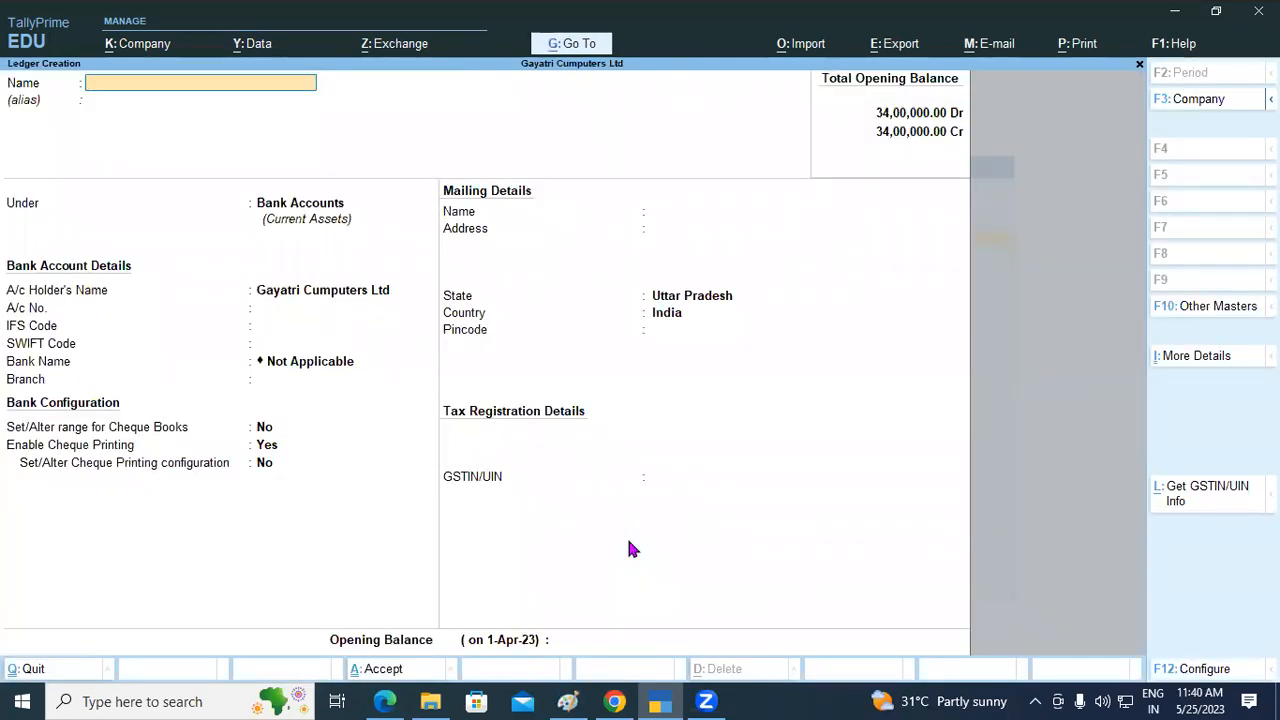
type("Salary to Staff")
key("Return")
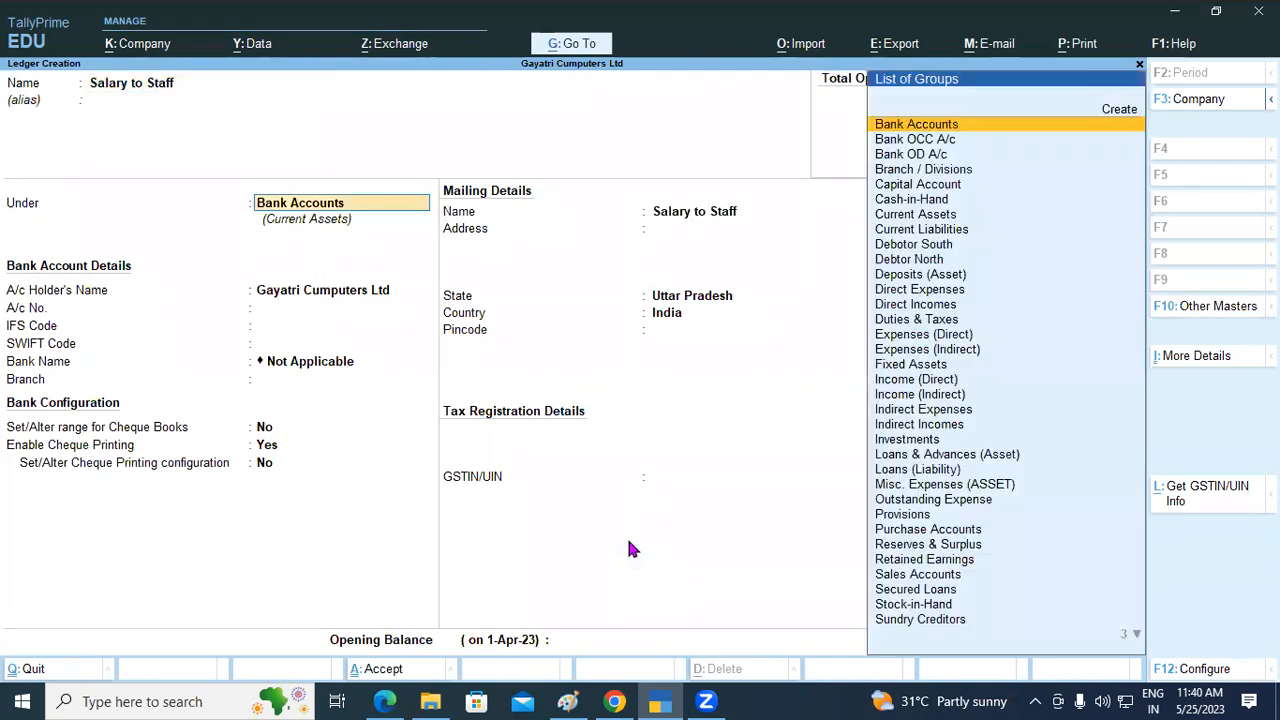
Place the Salary to Staff ledger under Indirect Expenses, save it and return to the Gateway of Tally.
type("In")
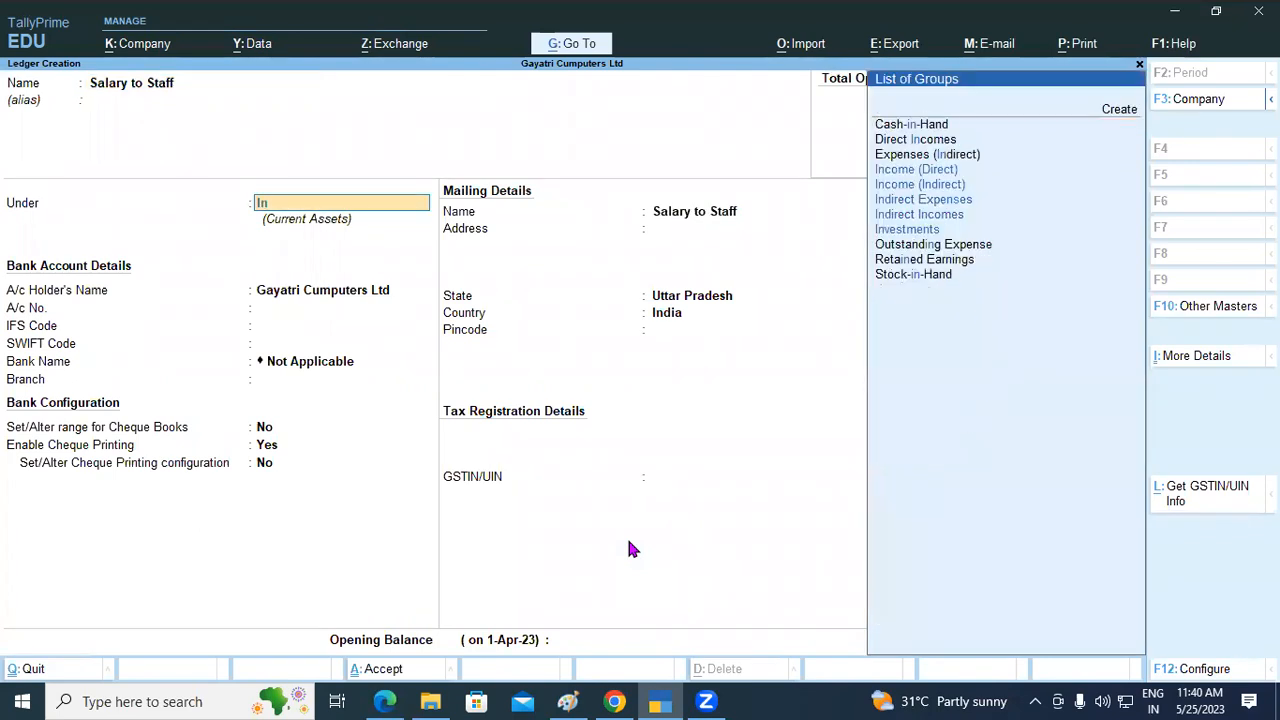
type("dire")
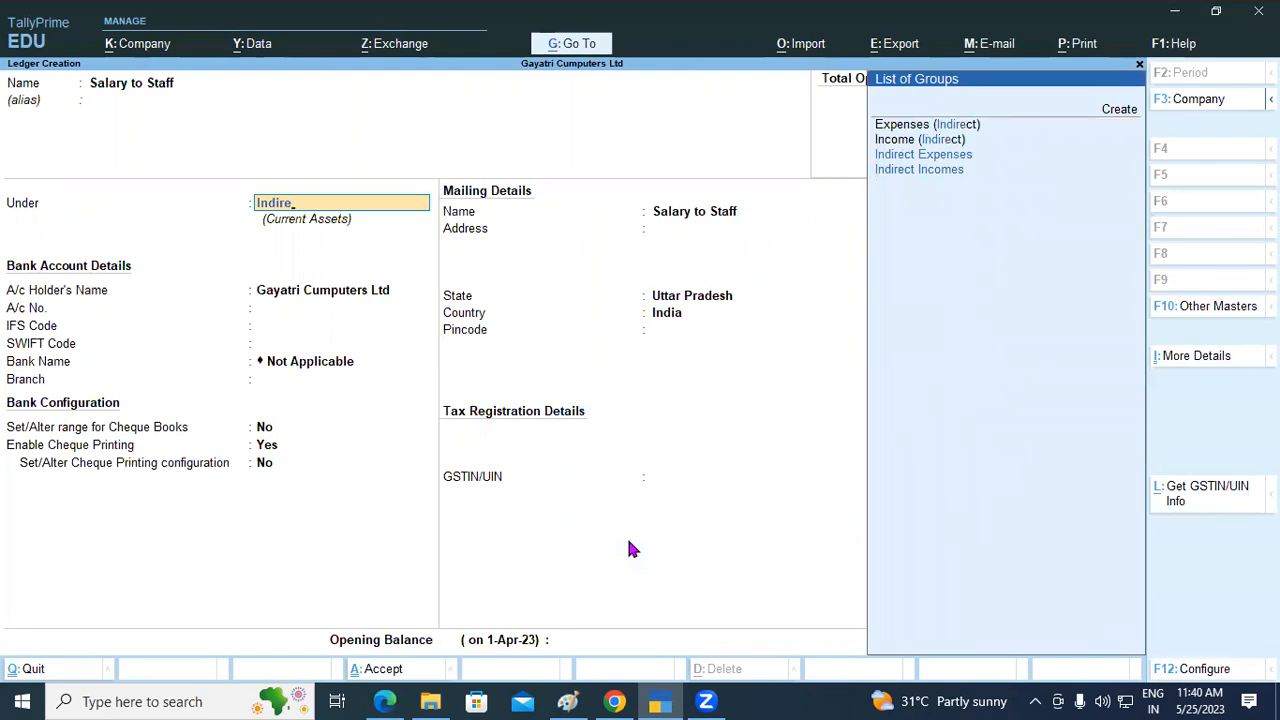
key("Down")
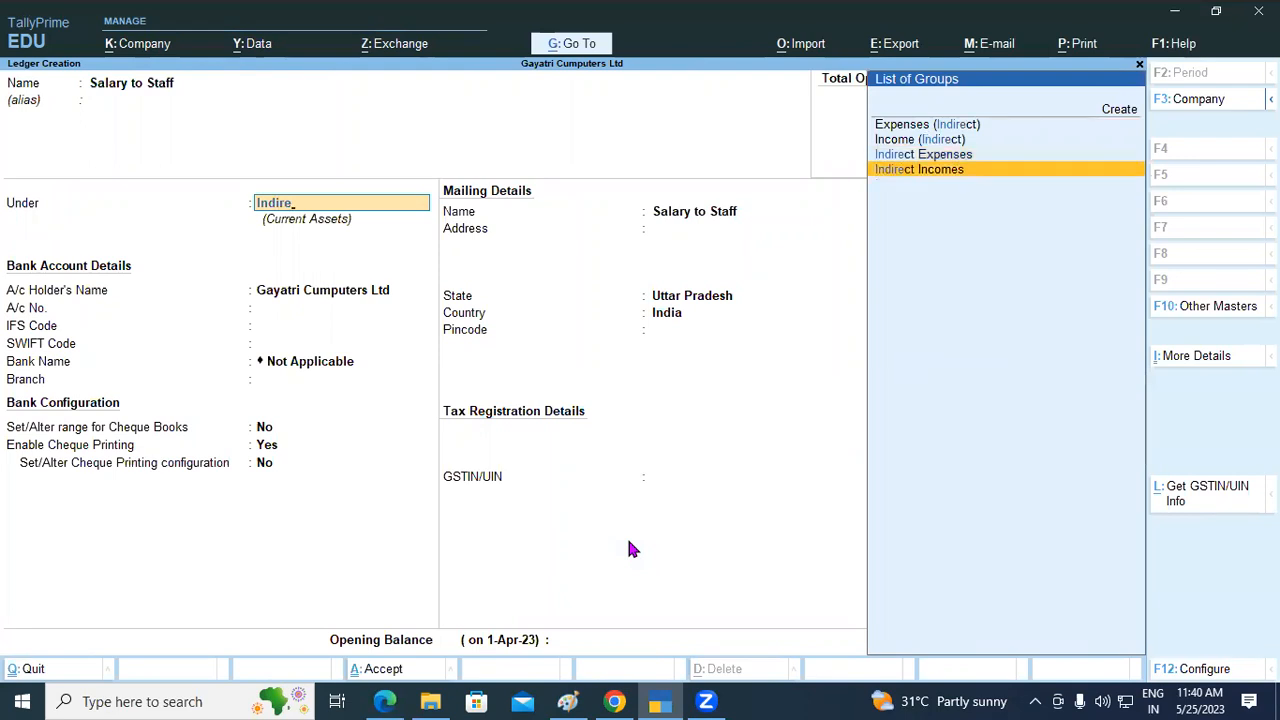
key("Up")
key("Return")
key("Return")
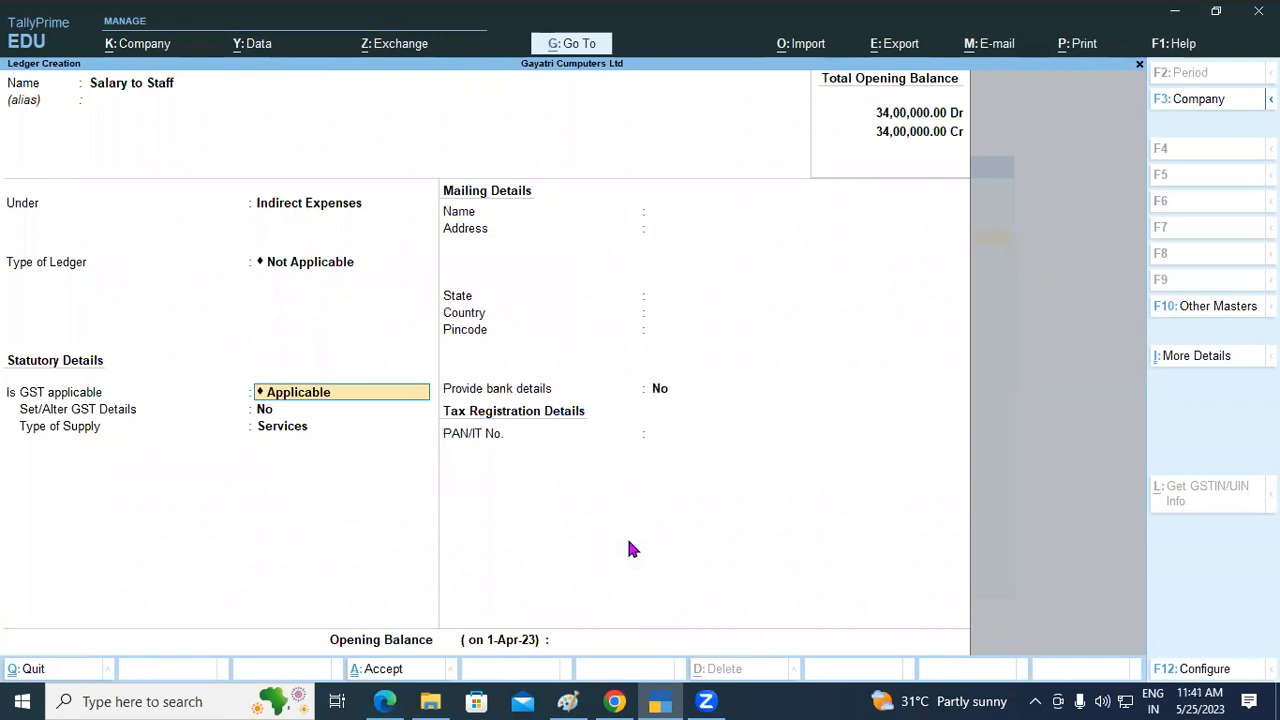
key("ctrl+a")
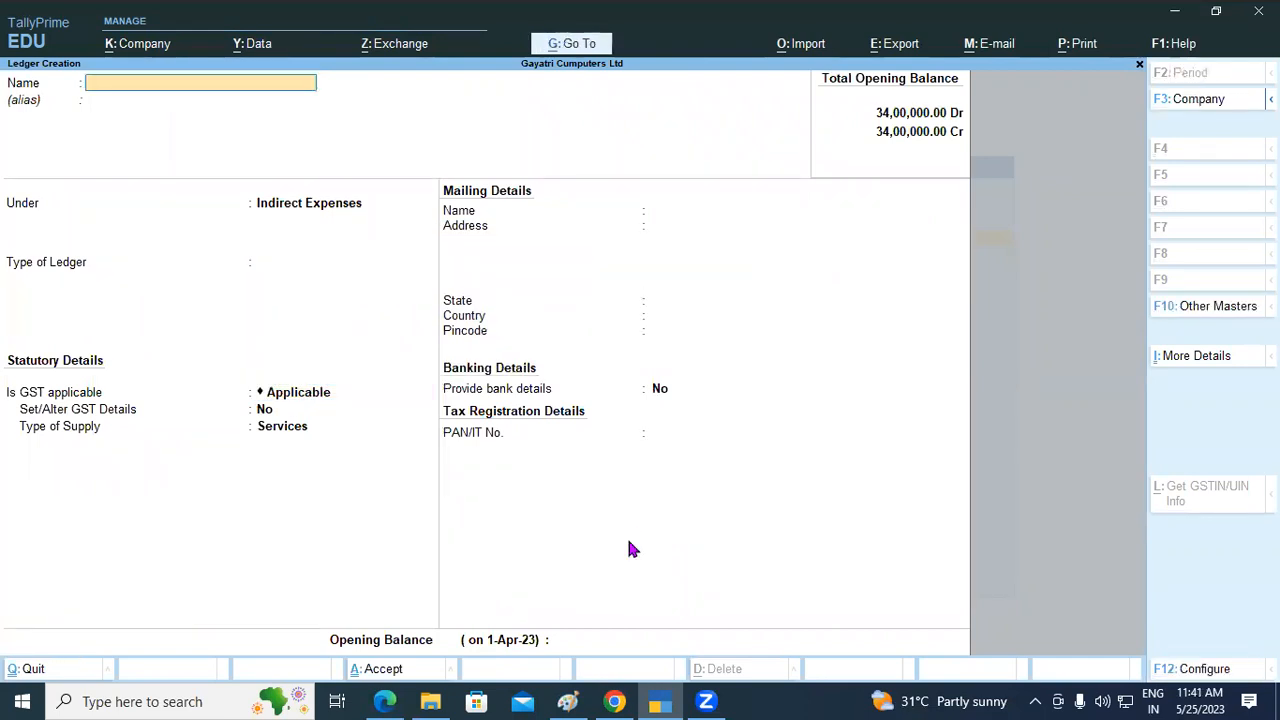
key("Escape")
key("Escape")
key("Escape")
key("Escape")
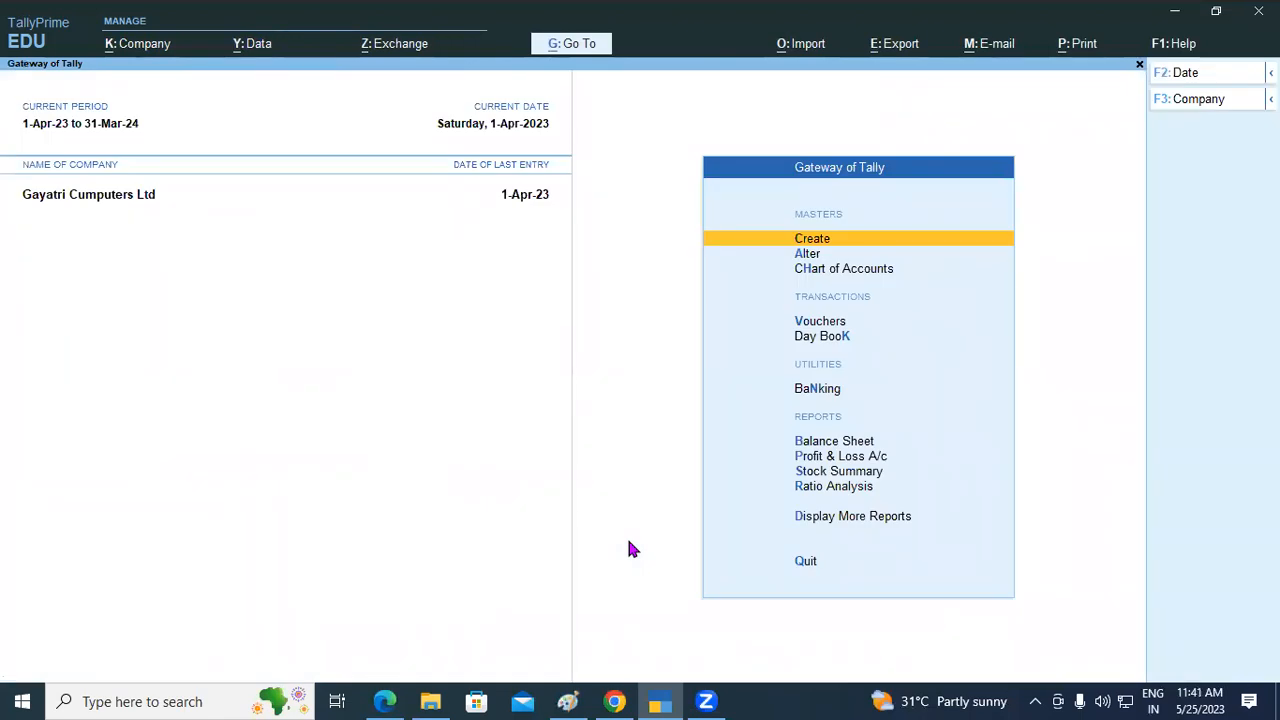
Open a payment voucher and debit Salary to Staff with 50,000.
key("v")
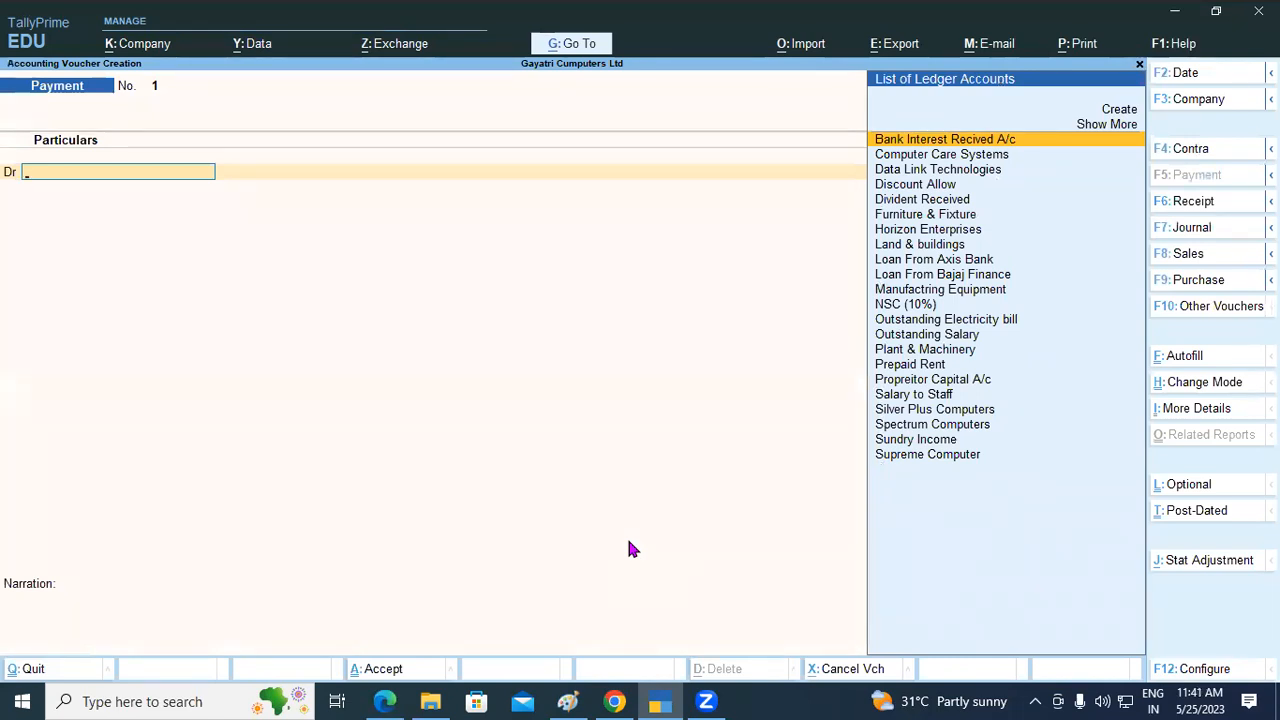
type("sa")
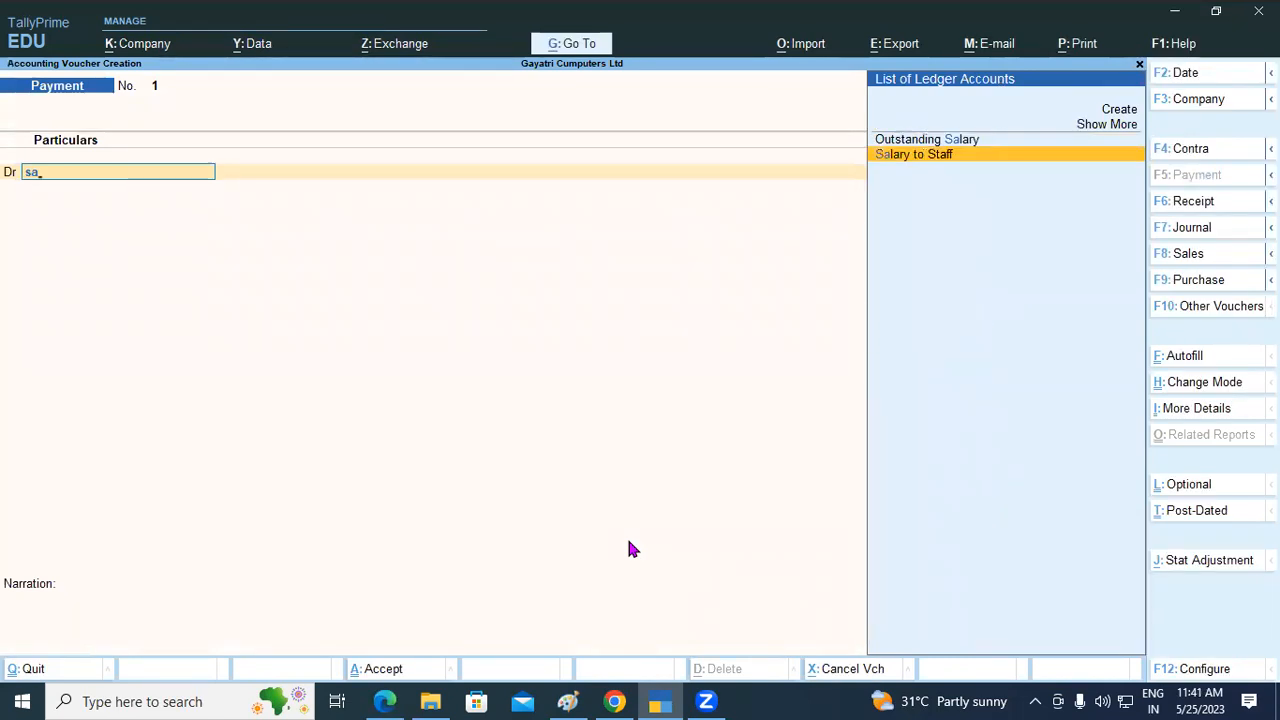
key("Return")
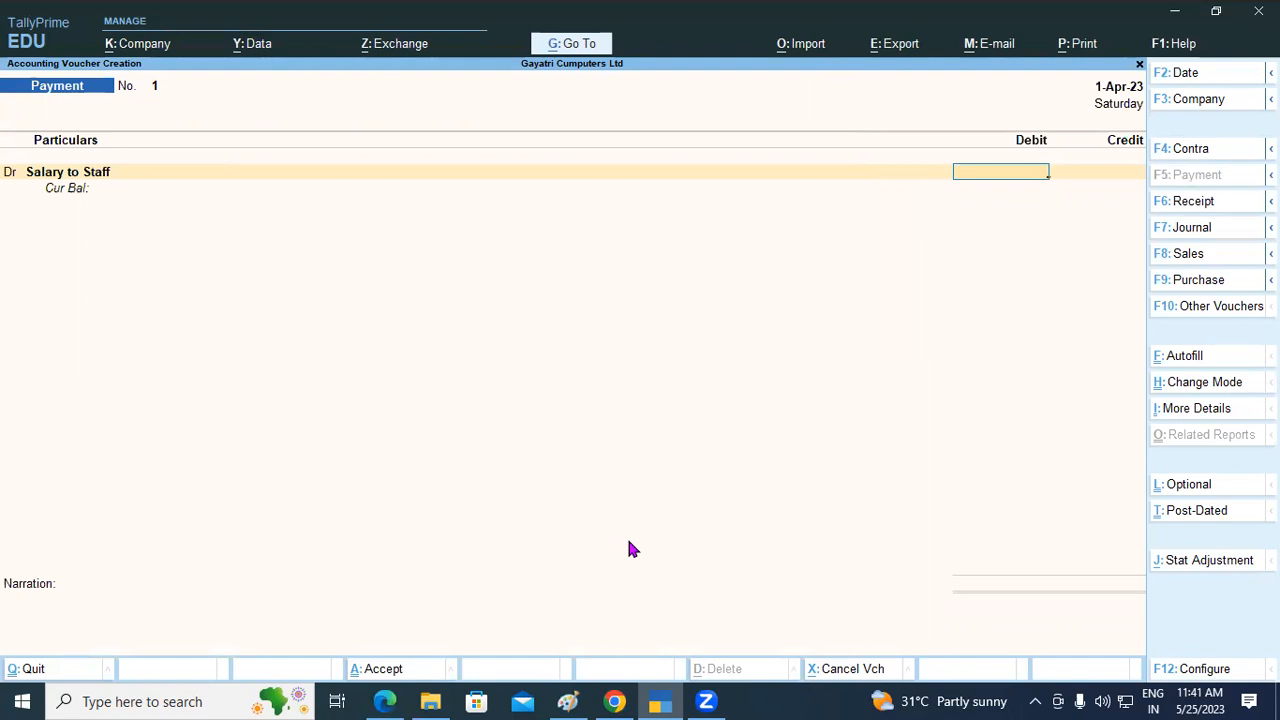
type("50000")
key("Return")
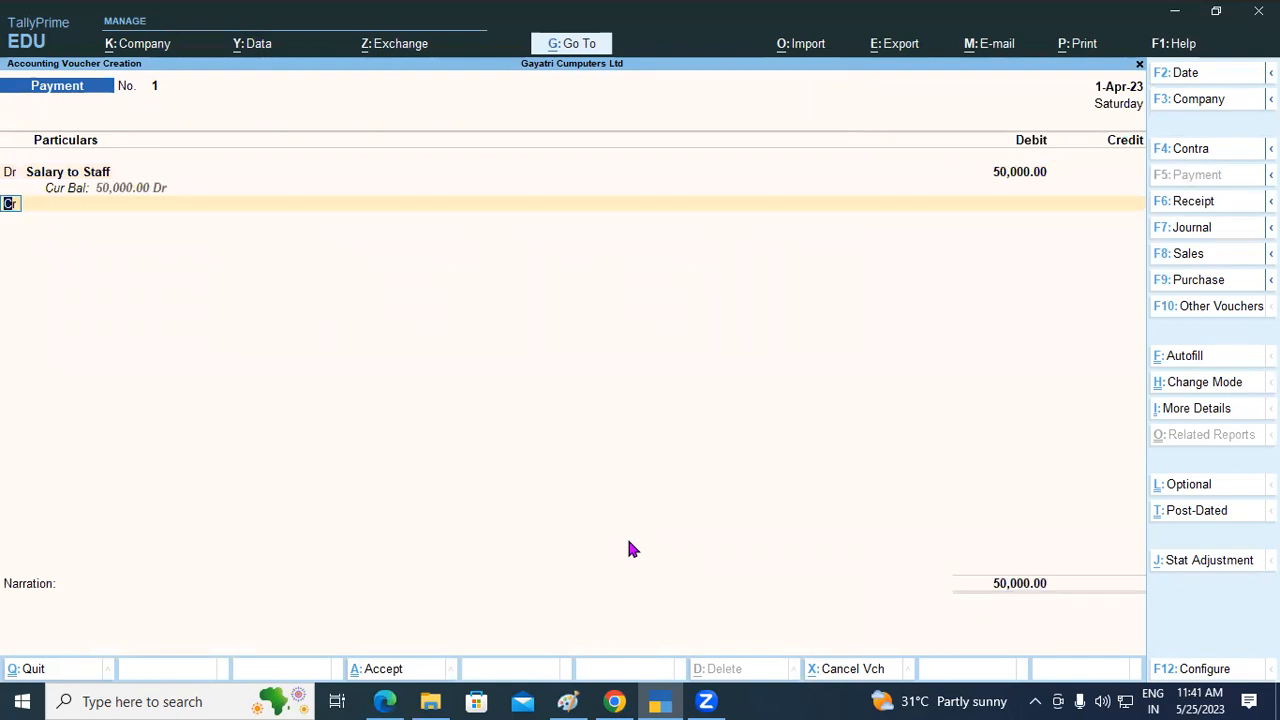
Credit 50,000 to Current A/c at SBI Bank in the salary payment voucher.
key("Return")
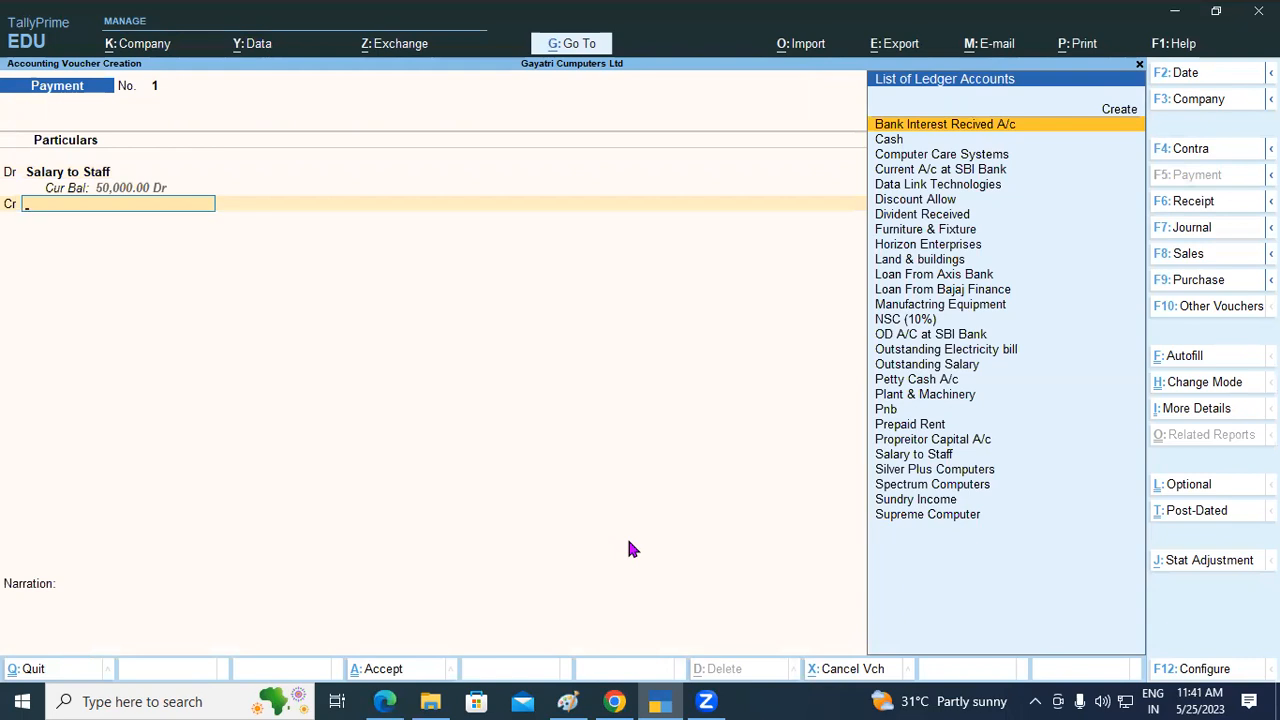
type("Cu")
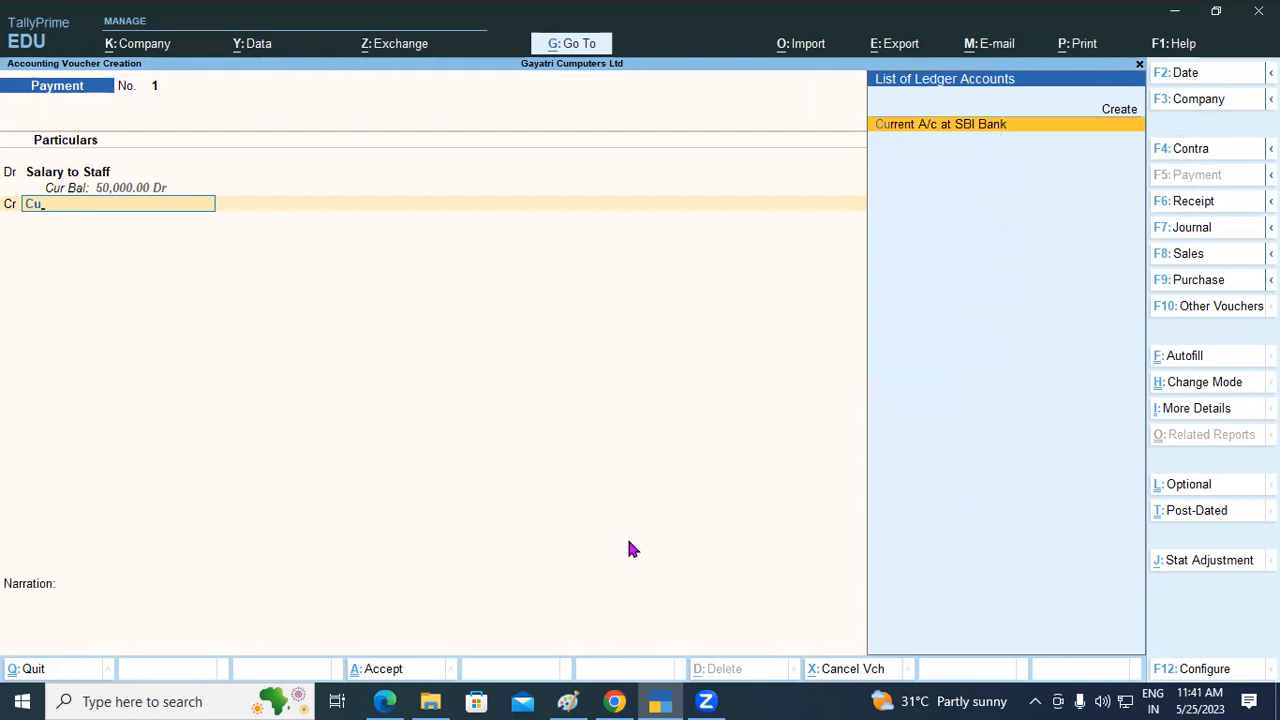
key("Return")
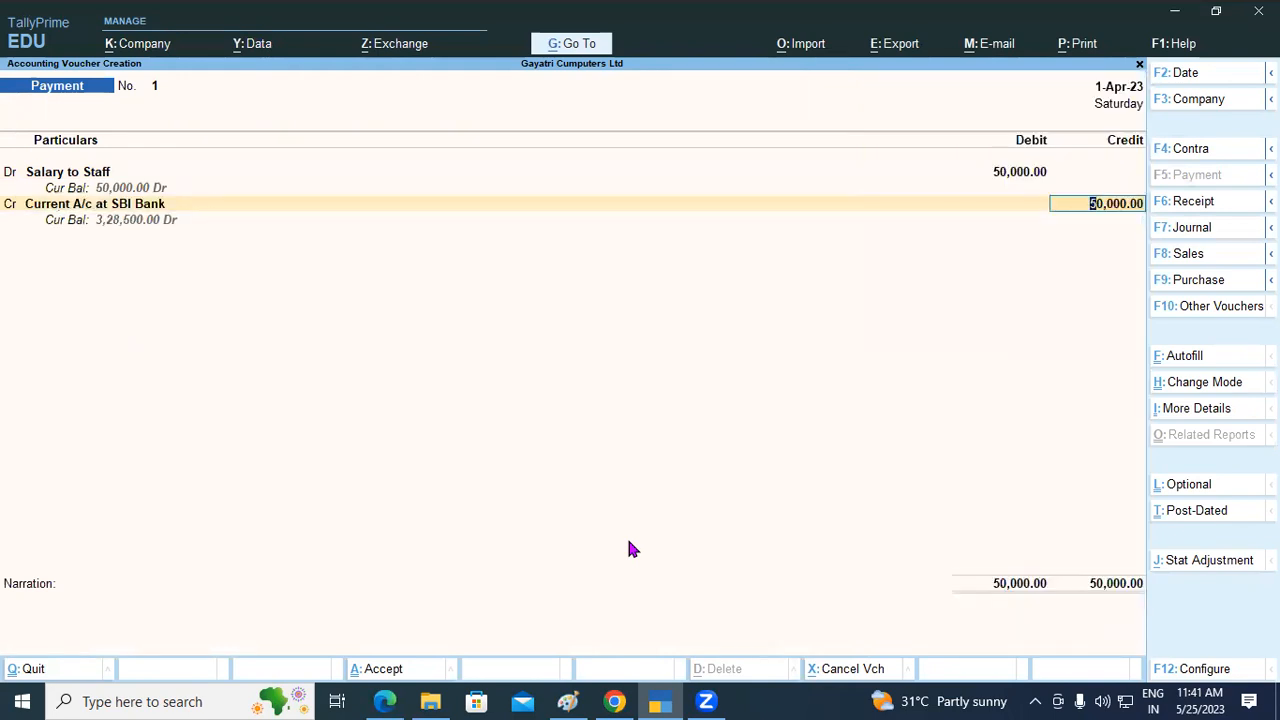
key("Return")
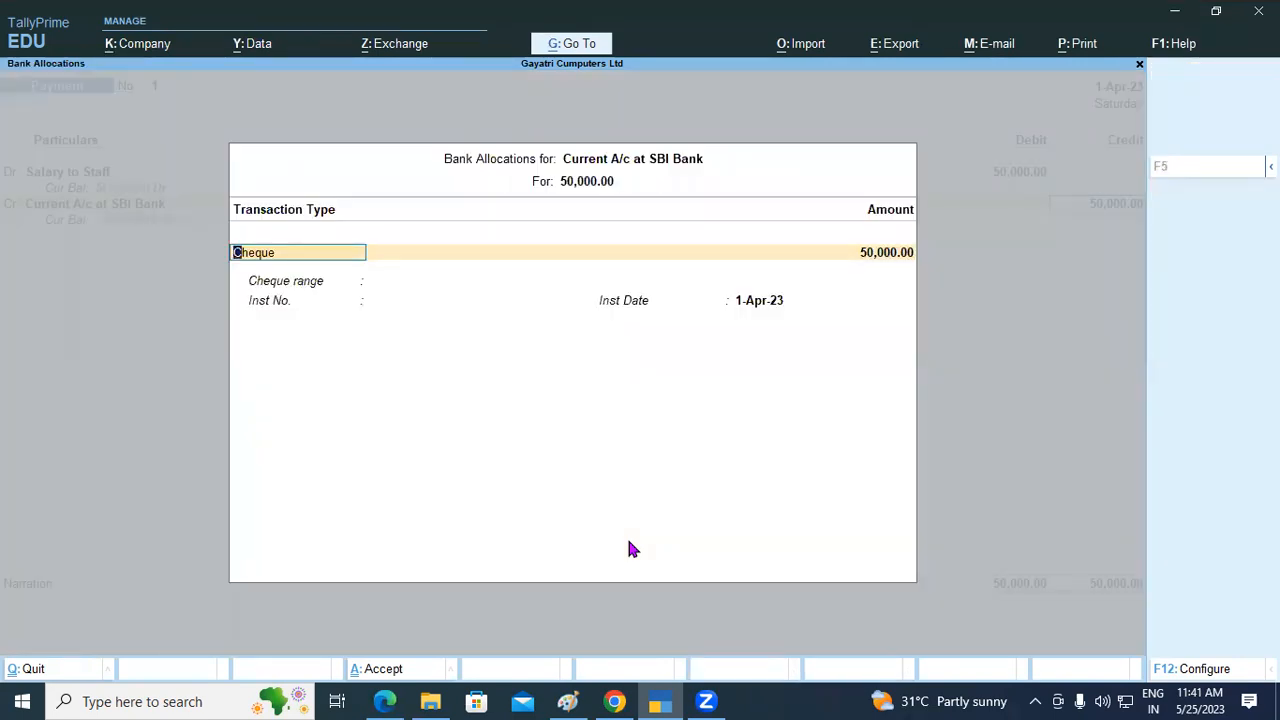
Allocate the 50,000 bank payment as a cheque dated 1-Apr-23 and save the voucher without a narration.
key("Return")
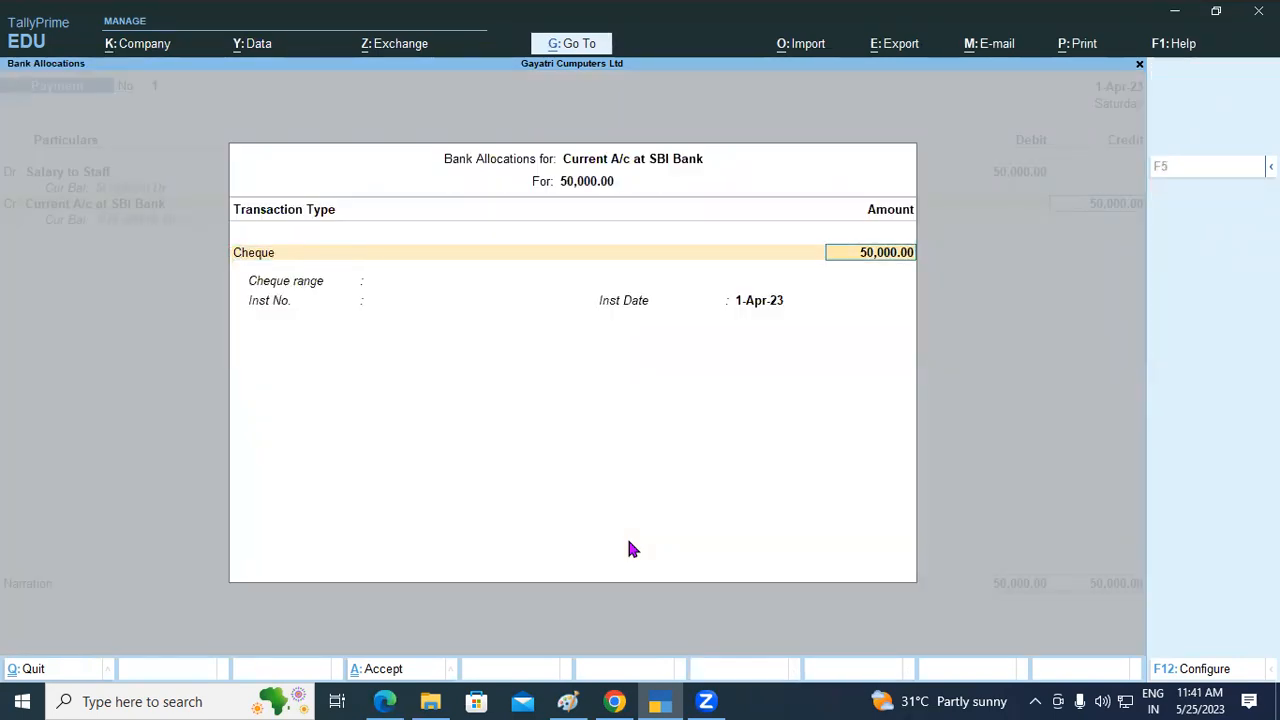
key("Return")
key("Return")
key("Return")
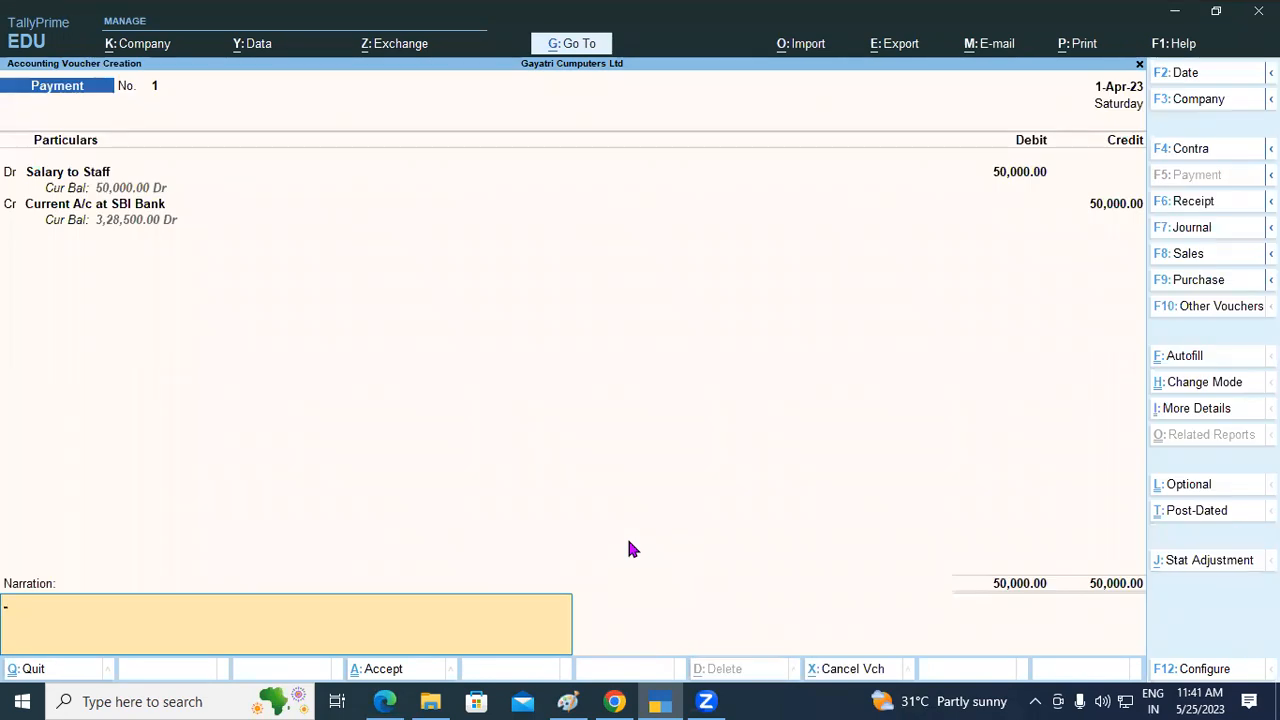
key("ctrl")
key("ctrl+a")
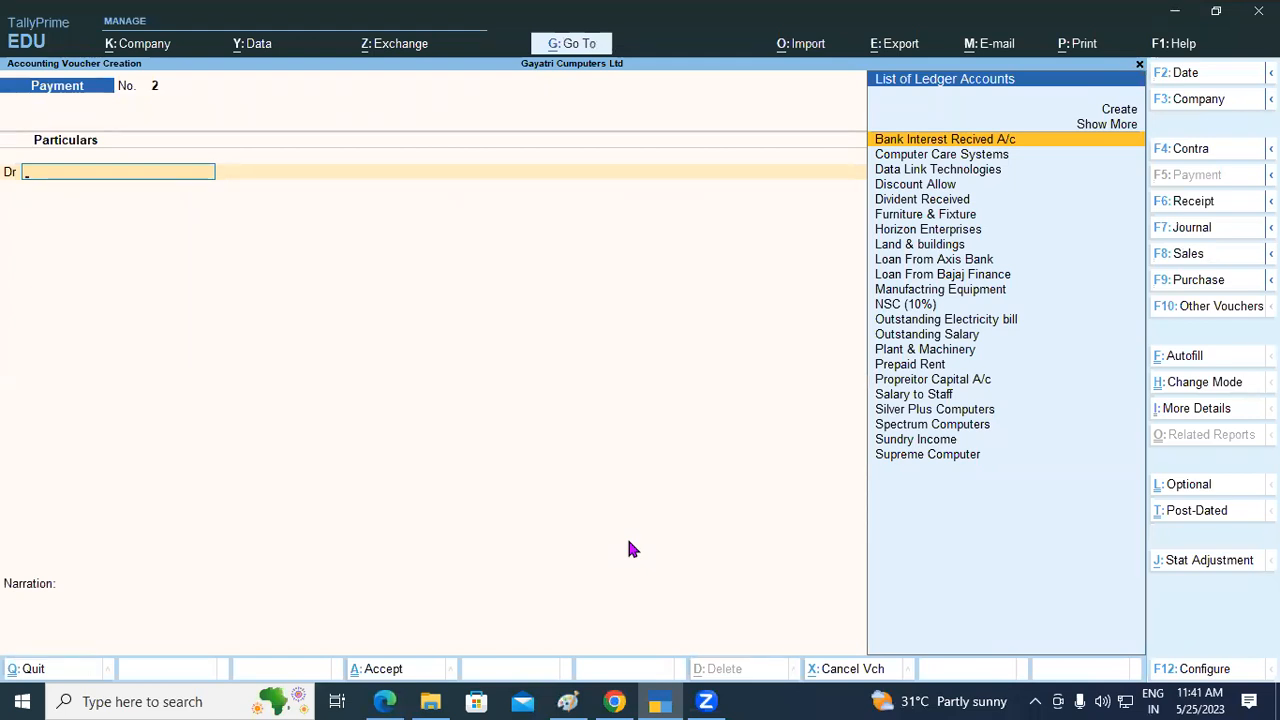
Check the second payment exercise in the PDF and start a ledger named Travelling Expeses from the new TallyPrime payment voucher.
left_click(384, 701)
scroll(416, 541, "down", 4)
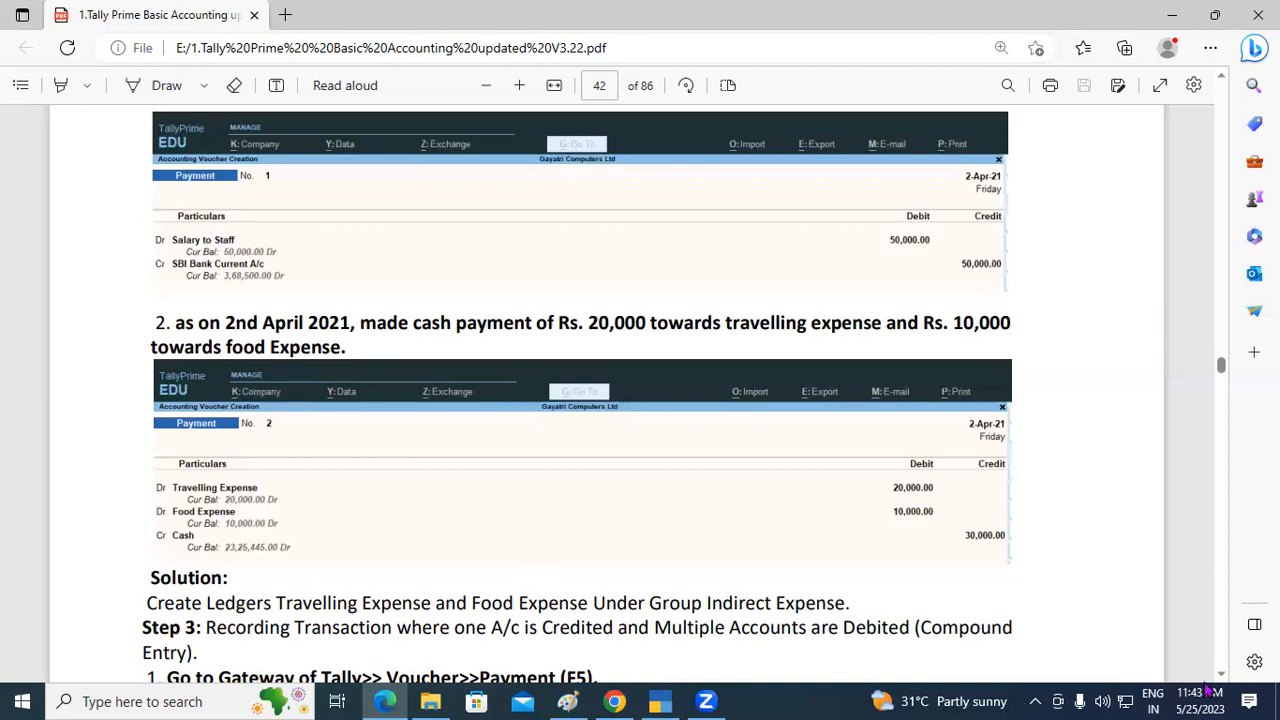
scroll(1220, 674, "down", 3)
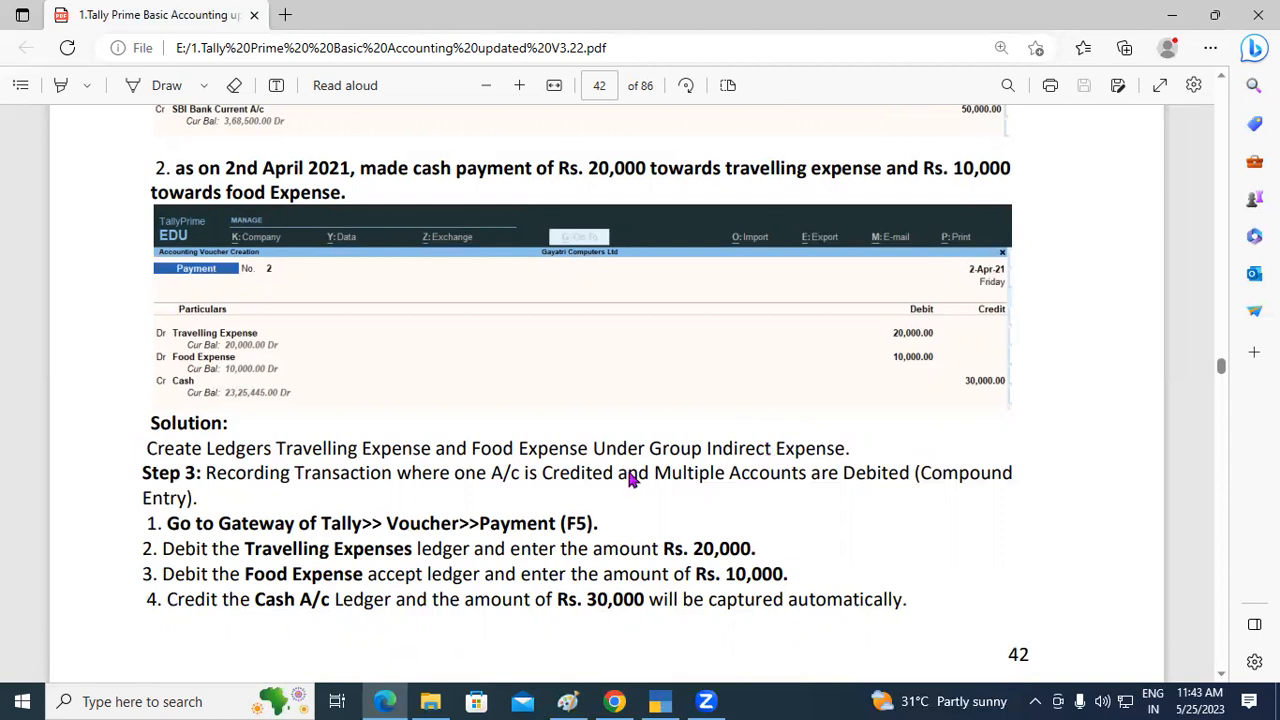
key("alt+Tab")
key("alt+c")
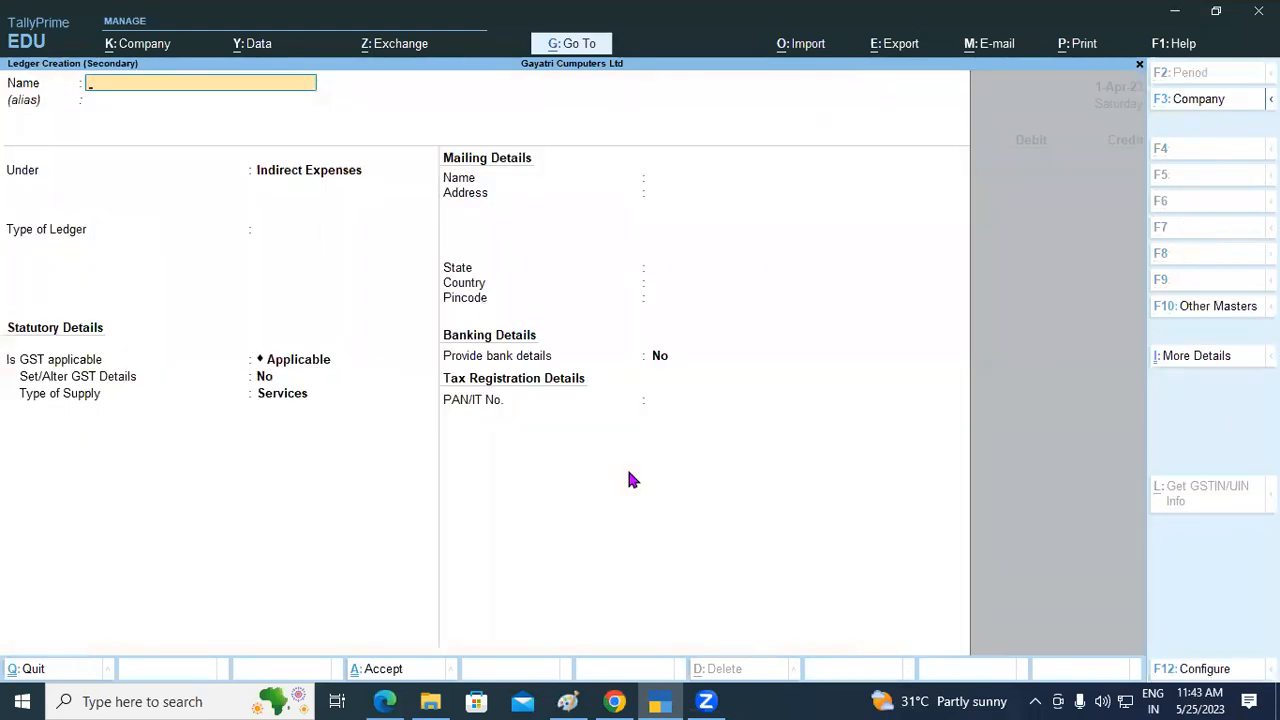
type("Travelling Expese")
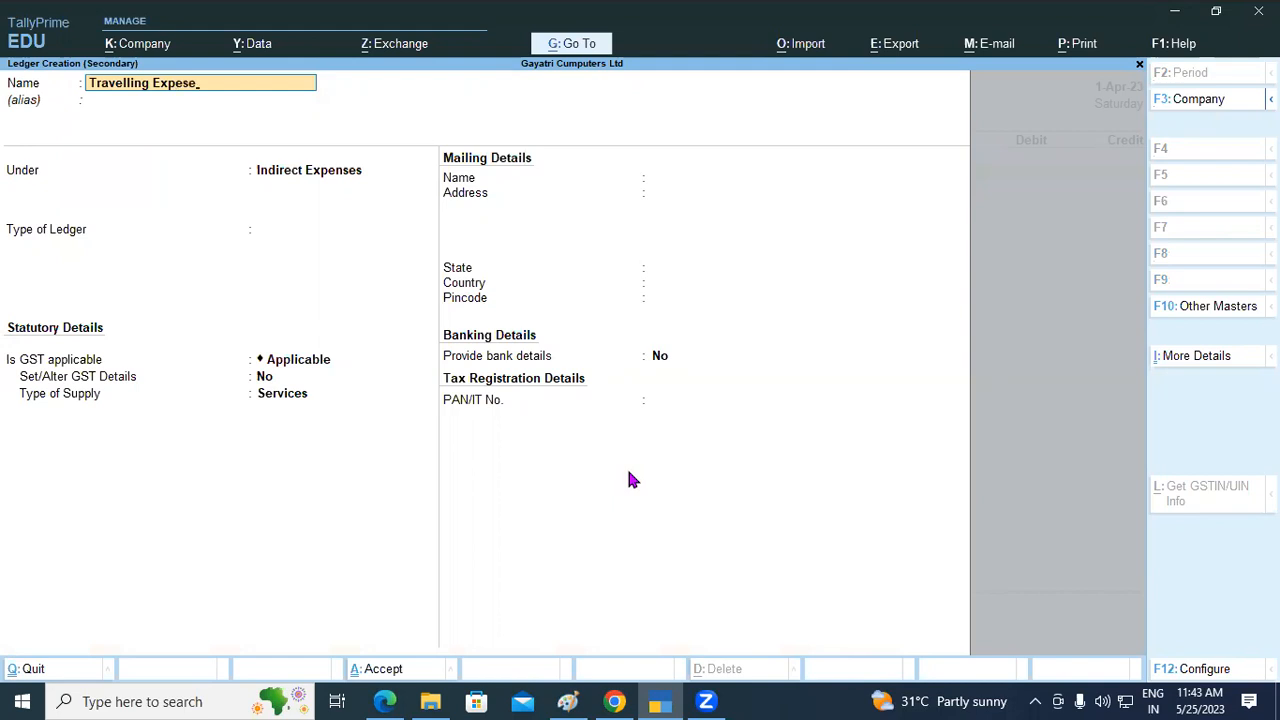
key("Return")
key("Return")
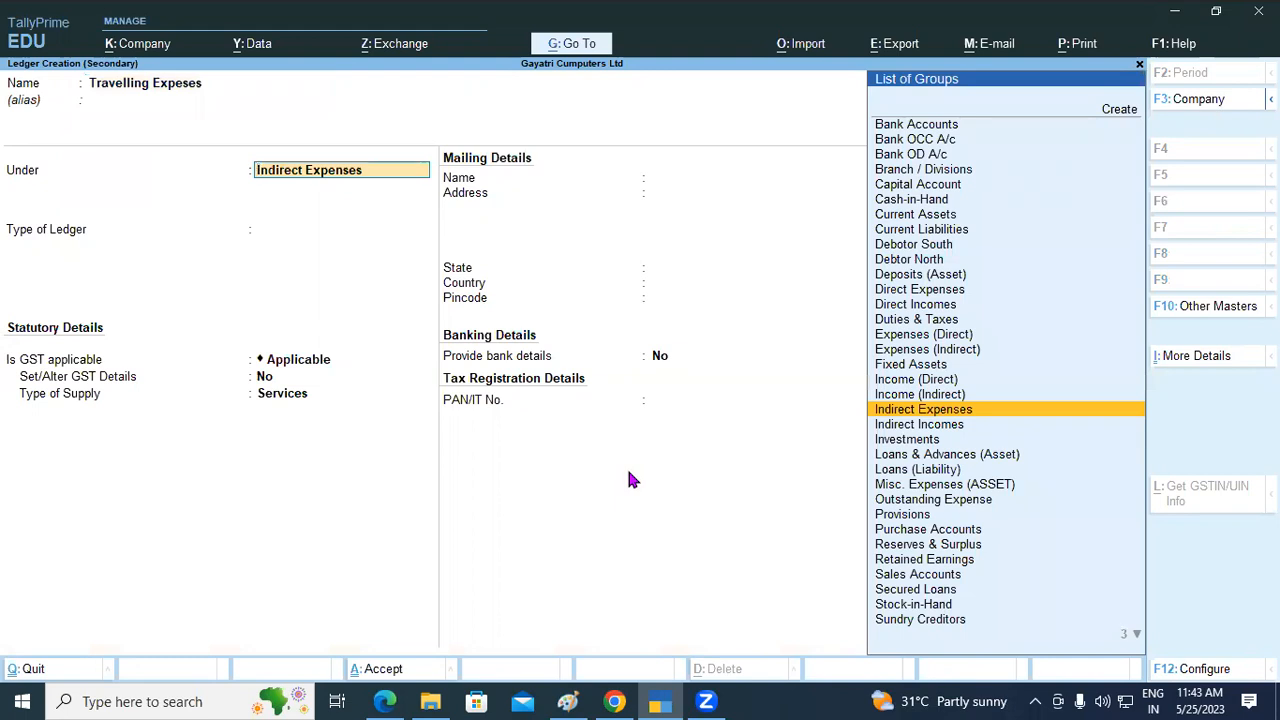
Save the travelling ledger under Indirect Expenses, with GST applicable and supply type Services, as the voucher's debit account.
key("Return")
key("Return")
key("Return")
key("Return")
key("Return")
key("Return")
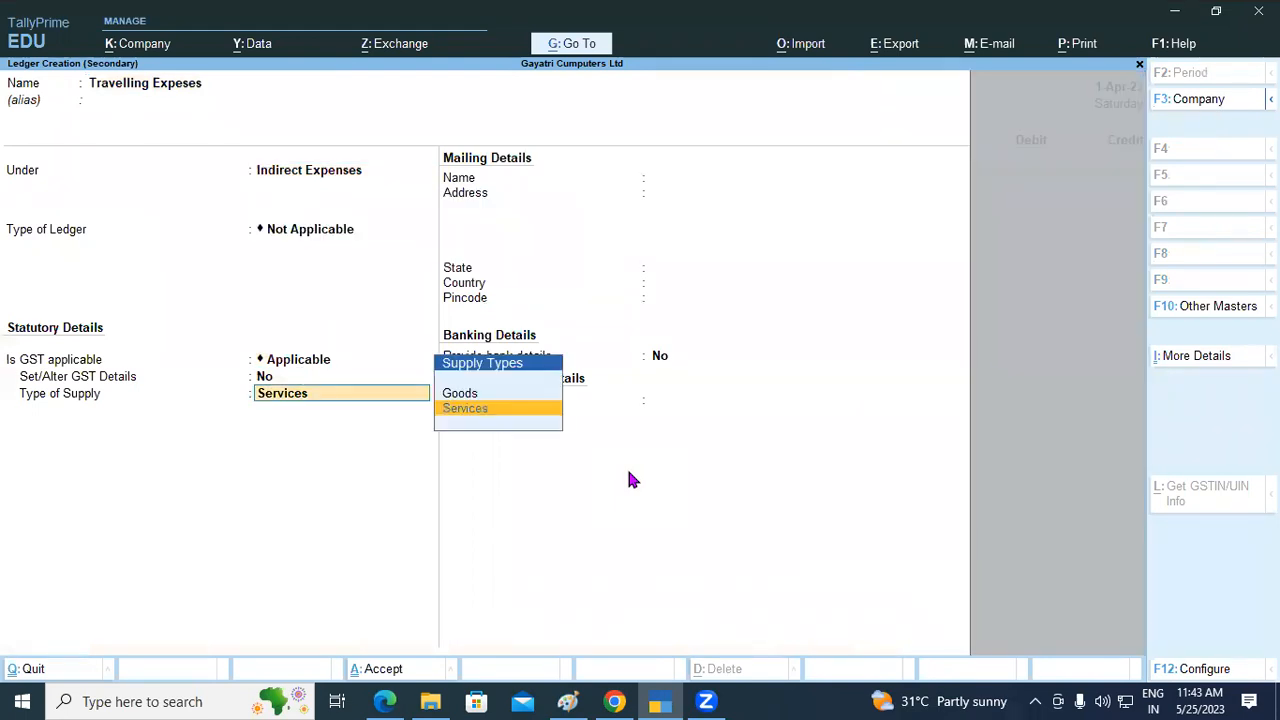
key("y")
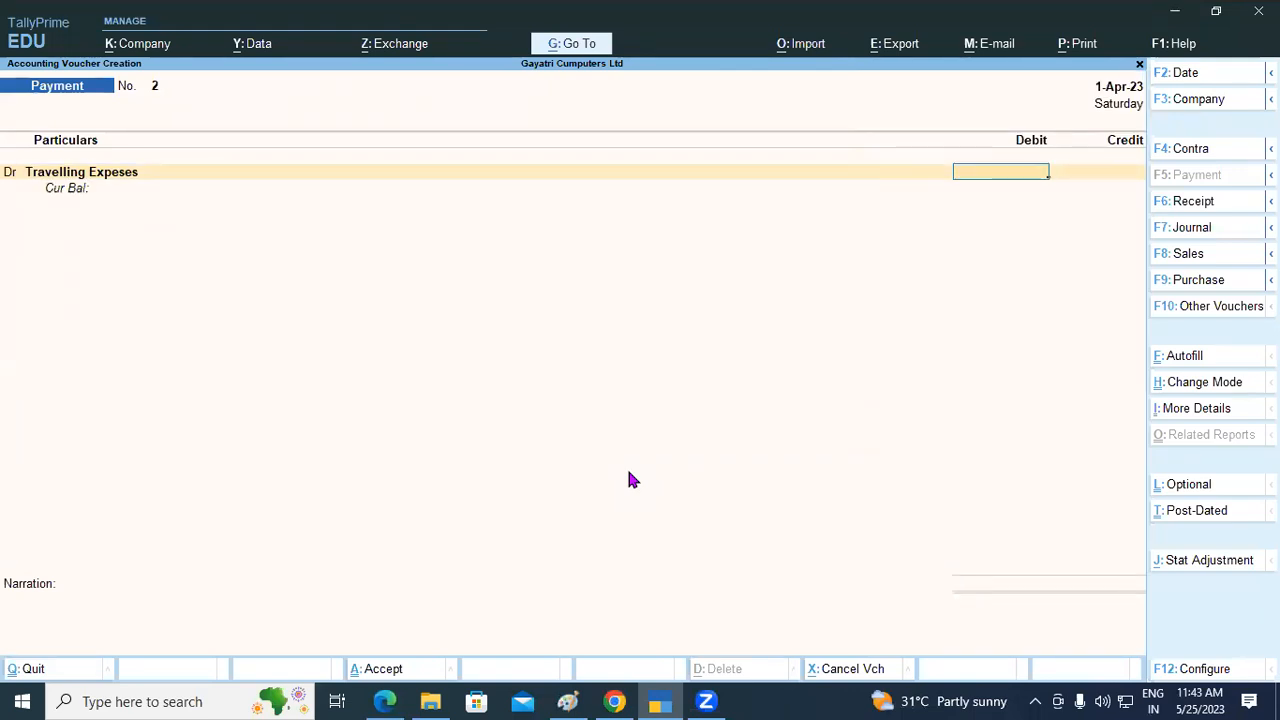
Check the second payment exercise in the PDF and enter a 20,000 debit for Travelling Expeses in the TallyPrime payment voucher.
type("1")
key("alt+Tab")
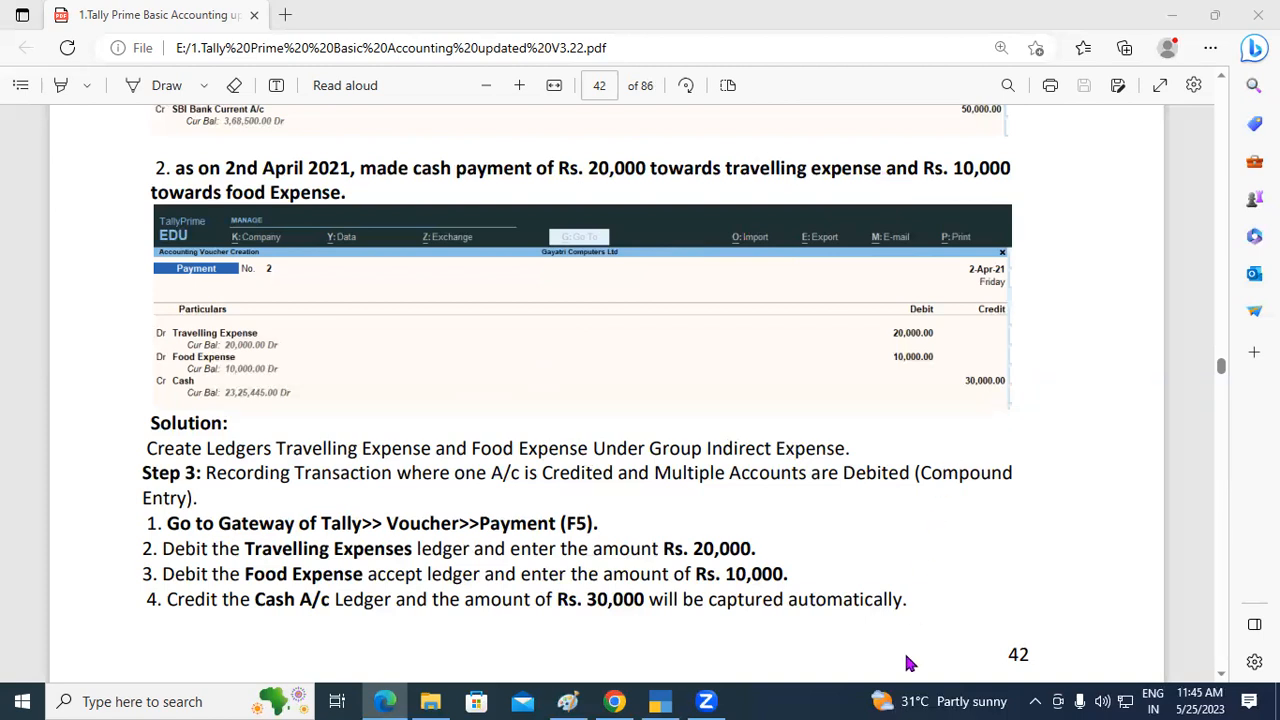
mouse_move(654, 700)
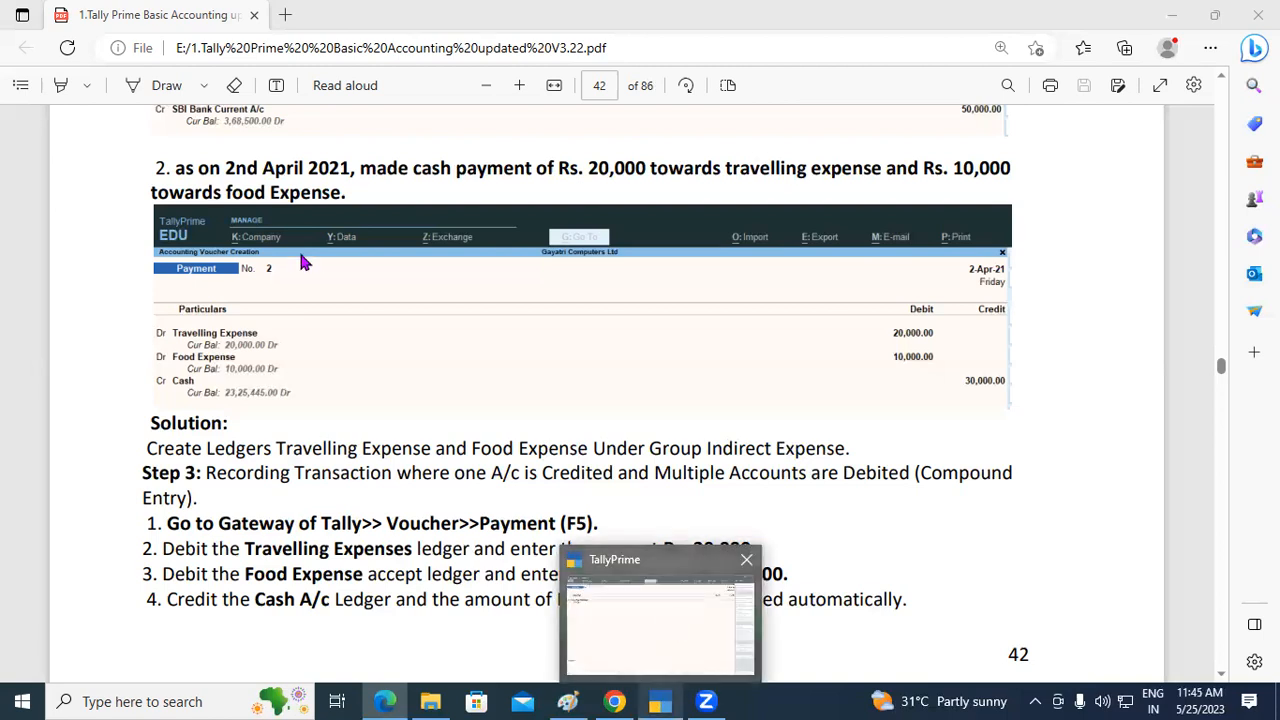
left_click(660, 625)
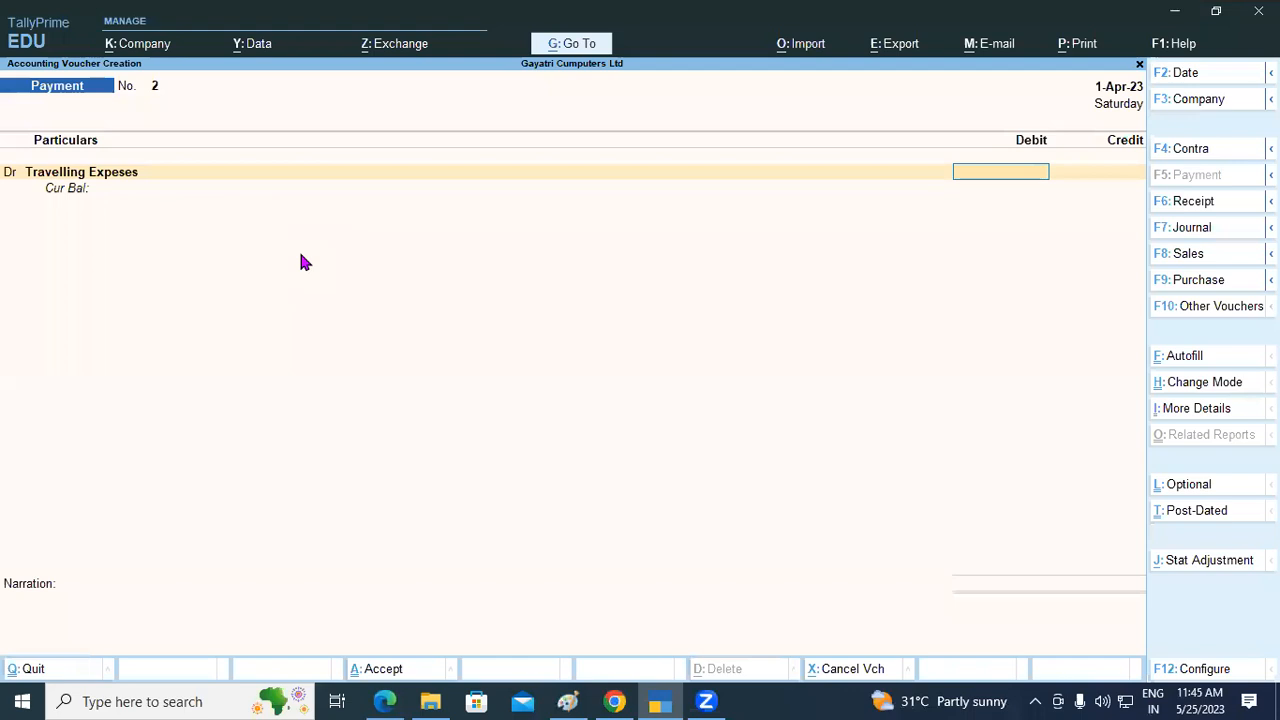
type("20000")
key("Return")
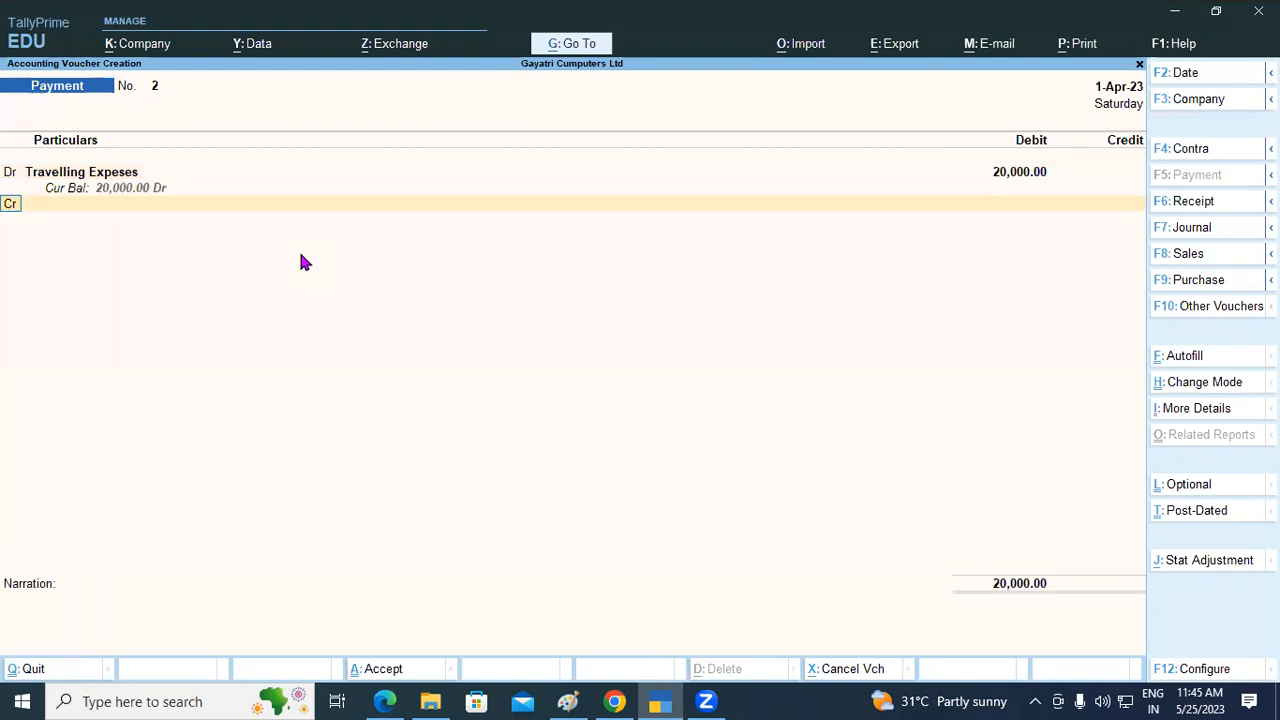
Add a second debit line with a new Food Expense ledger under Indirect Expenses, with GST applicable and supply type Services.
type("dr")
key("Return")
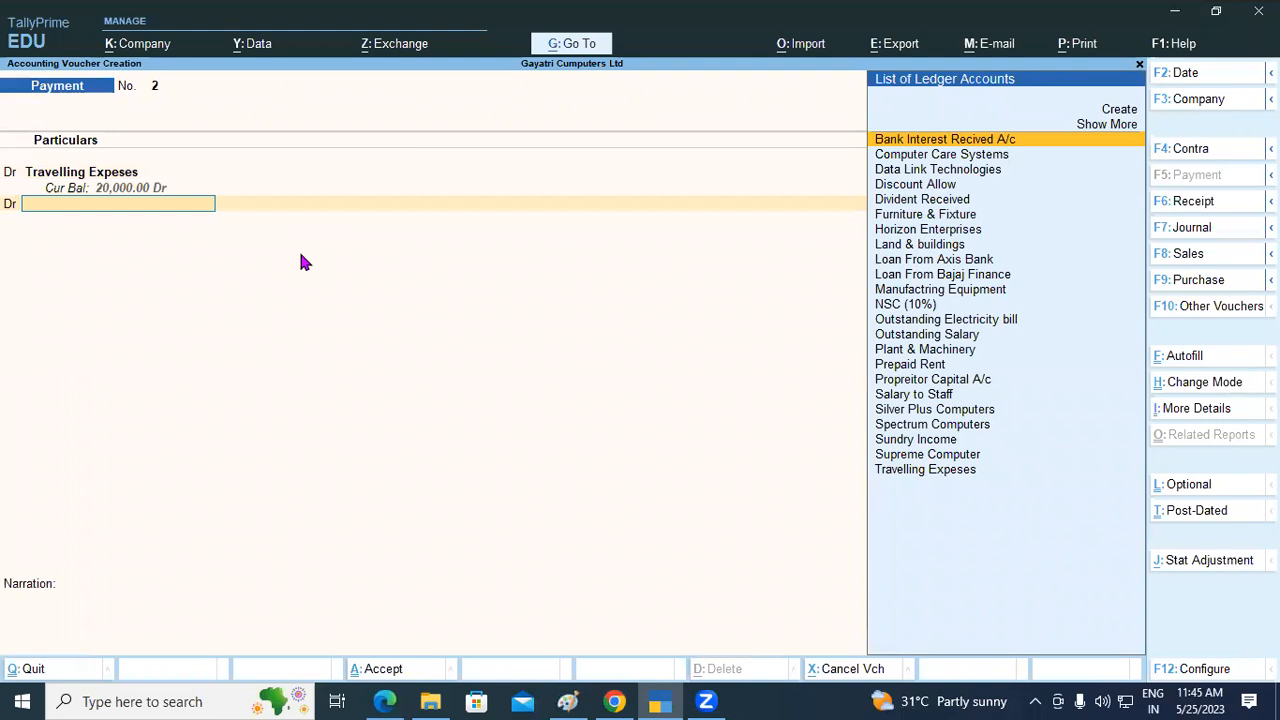
key("alt+c")
type("F")
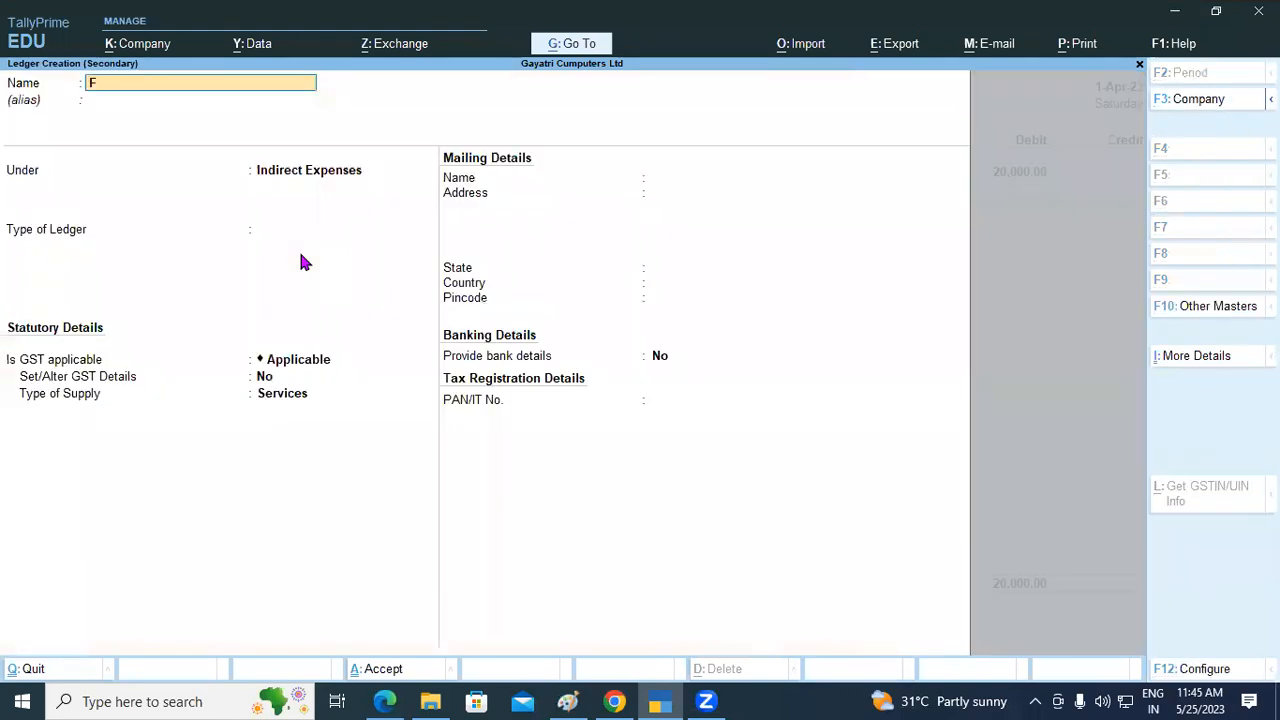
type("ood Expense")
key("Return")
key("Return")
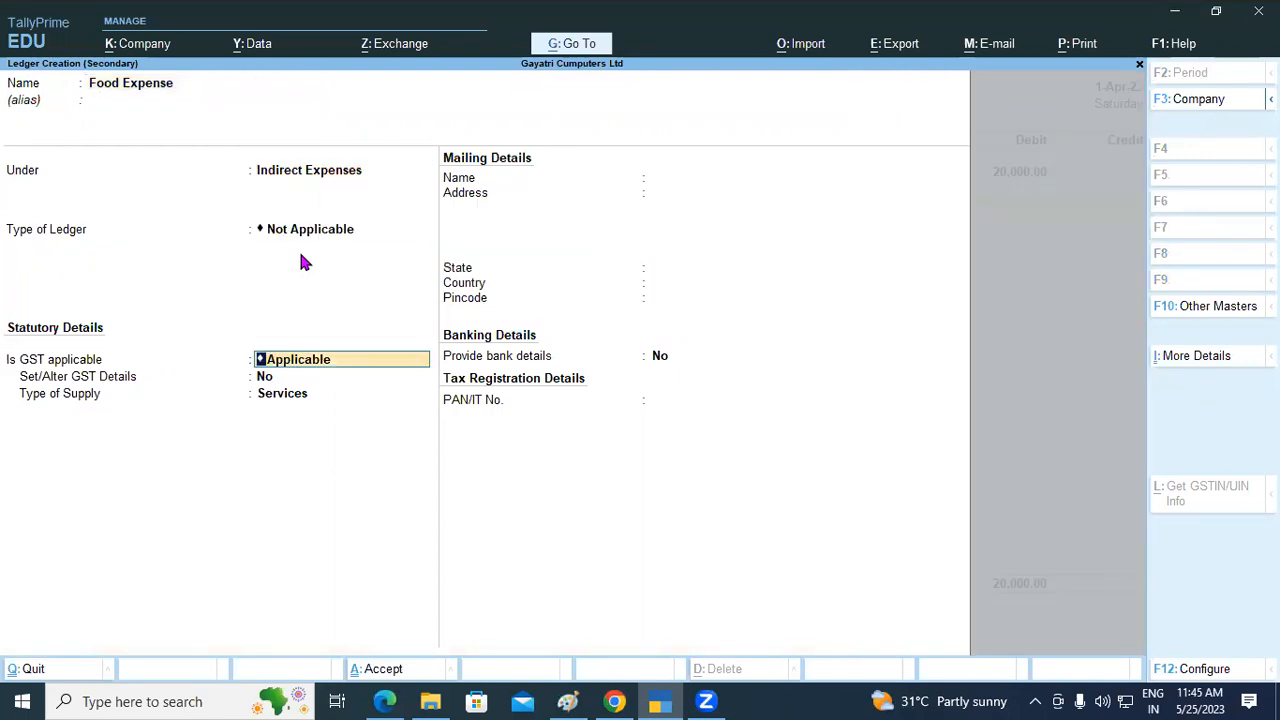
key("ctrl+a")
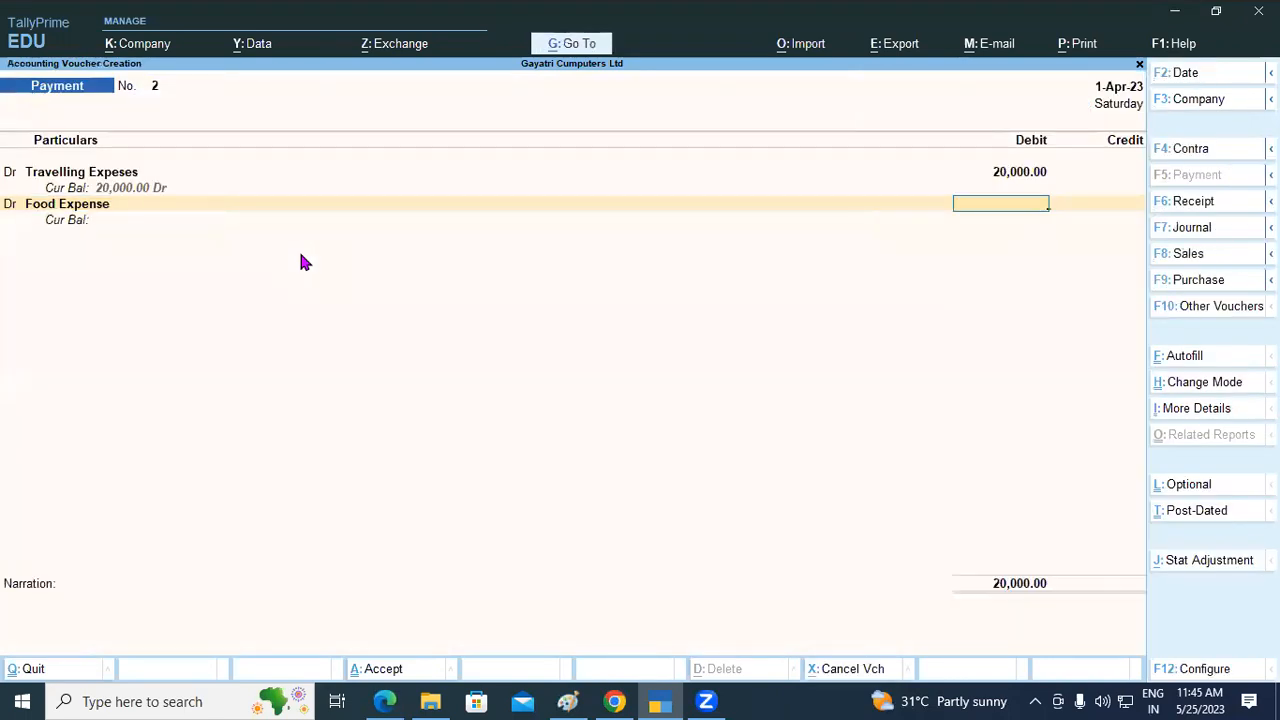
Enter a 10,000 debit for Food Expense.
type("000")
type("0")
key("Return")
Credit 30,000 to Cash and save the payment voucher without a narration.
key("Return")
key("Return")
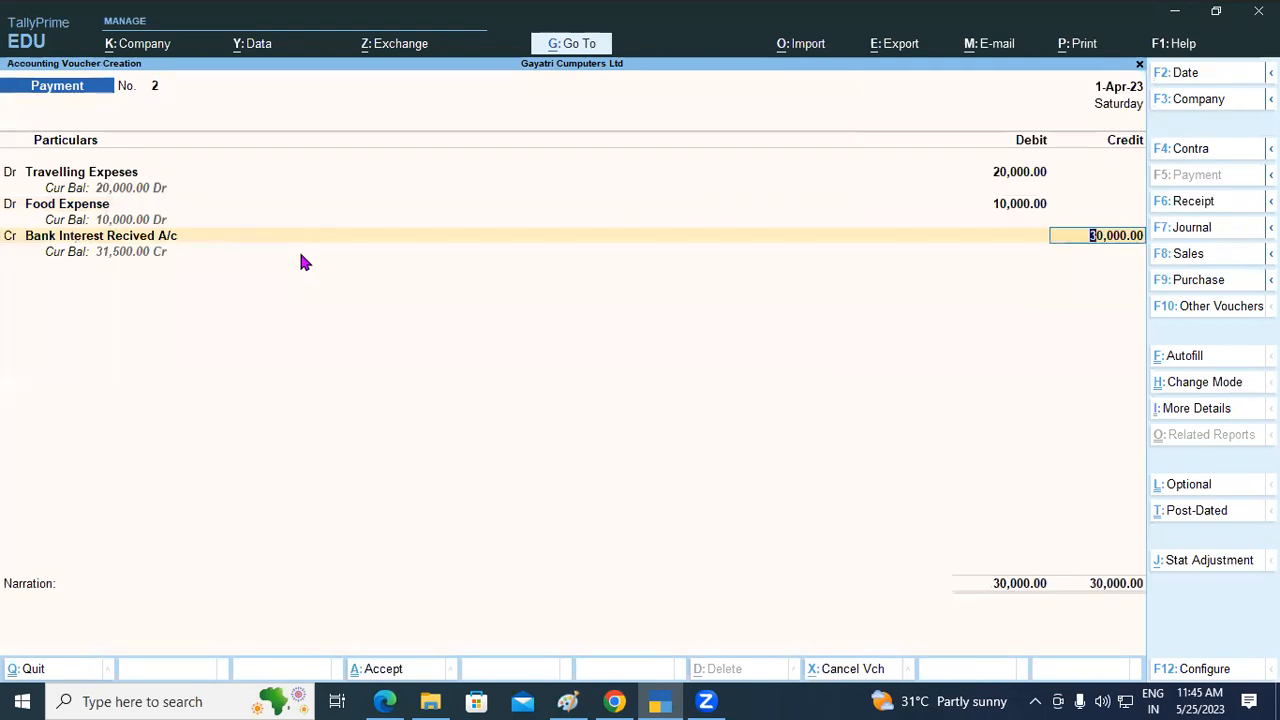
key("BackSpace")
type("ca")
key("BackSpace")
key("BackSpace")
key("BackSpace")
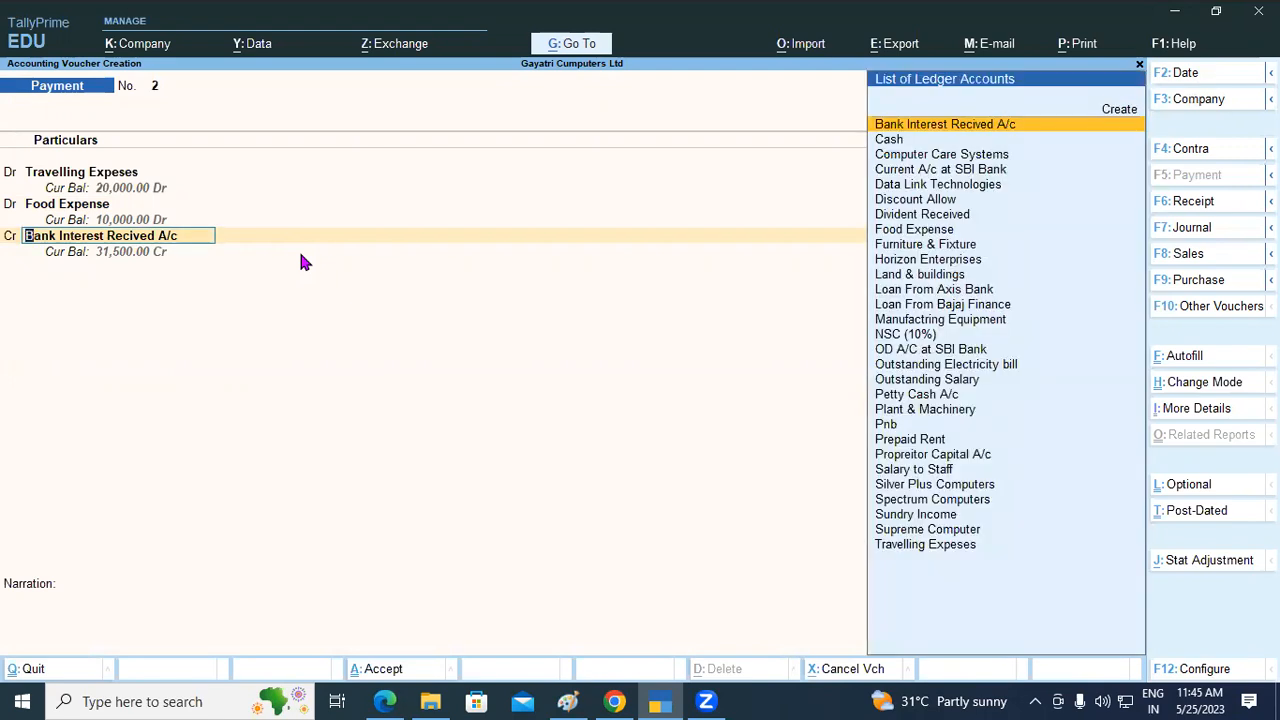
type("Ca")
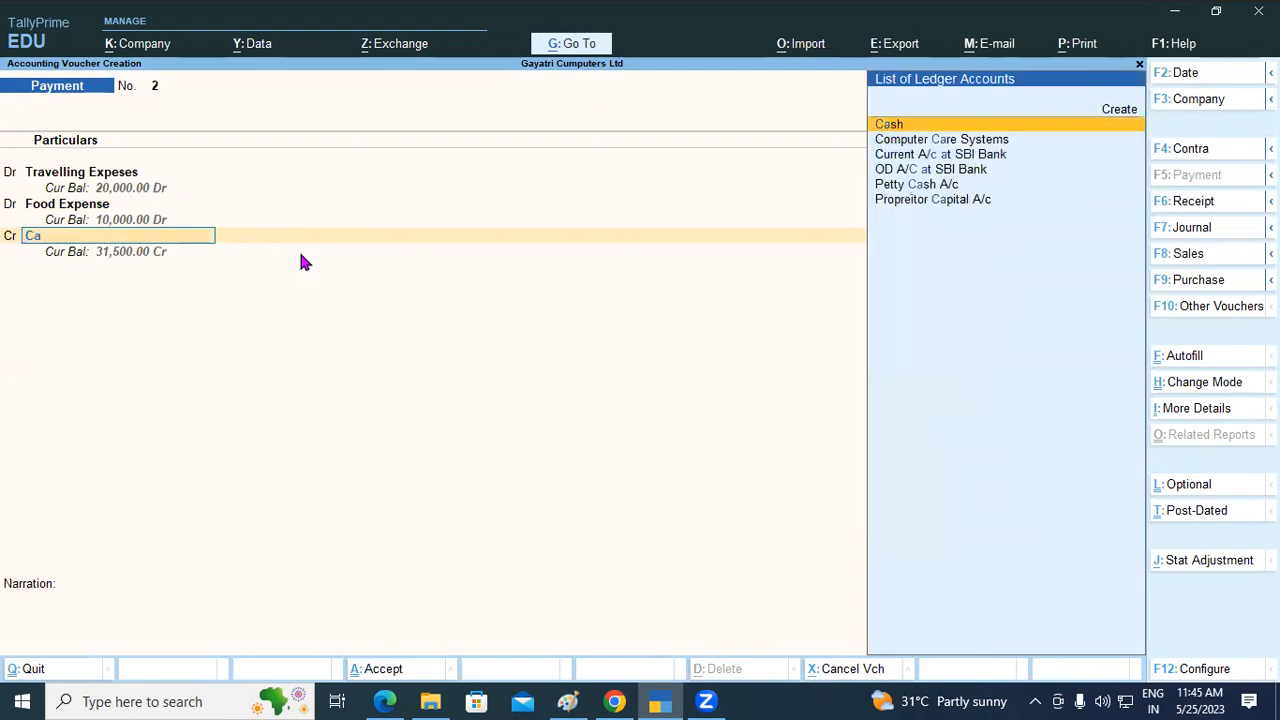
type("sj")
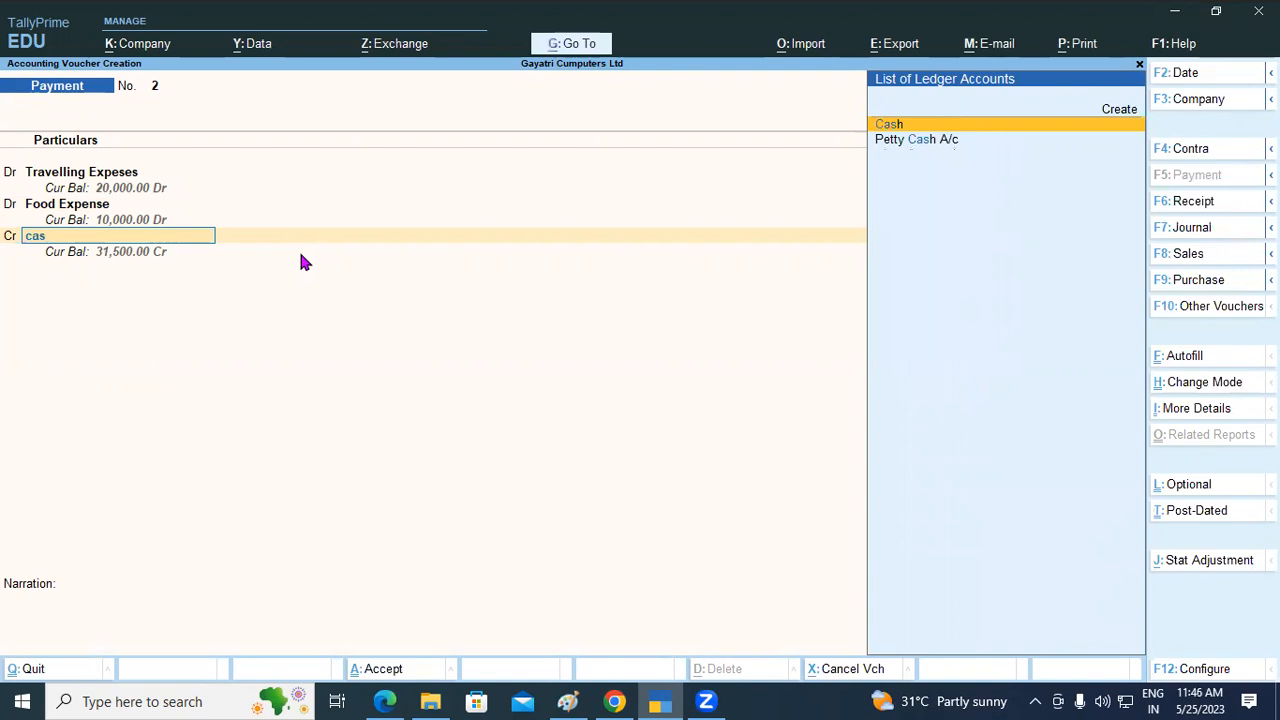
key("Return")
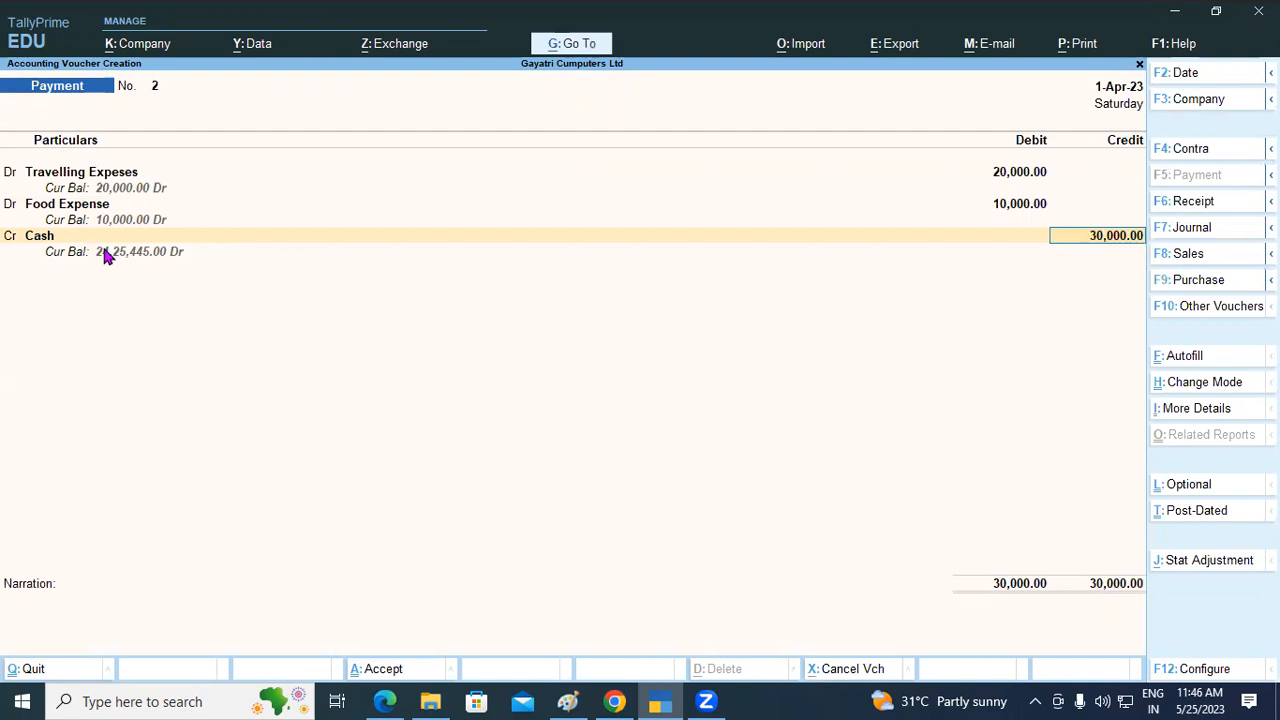
key("ctrl+a")
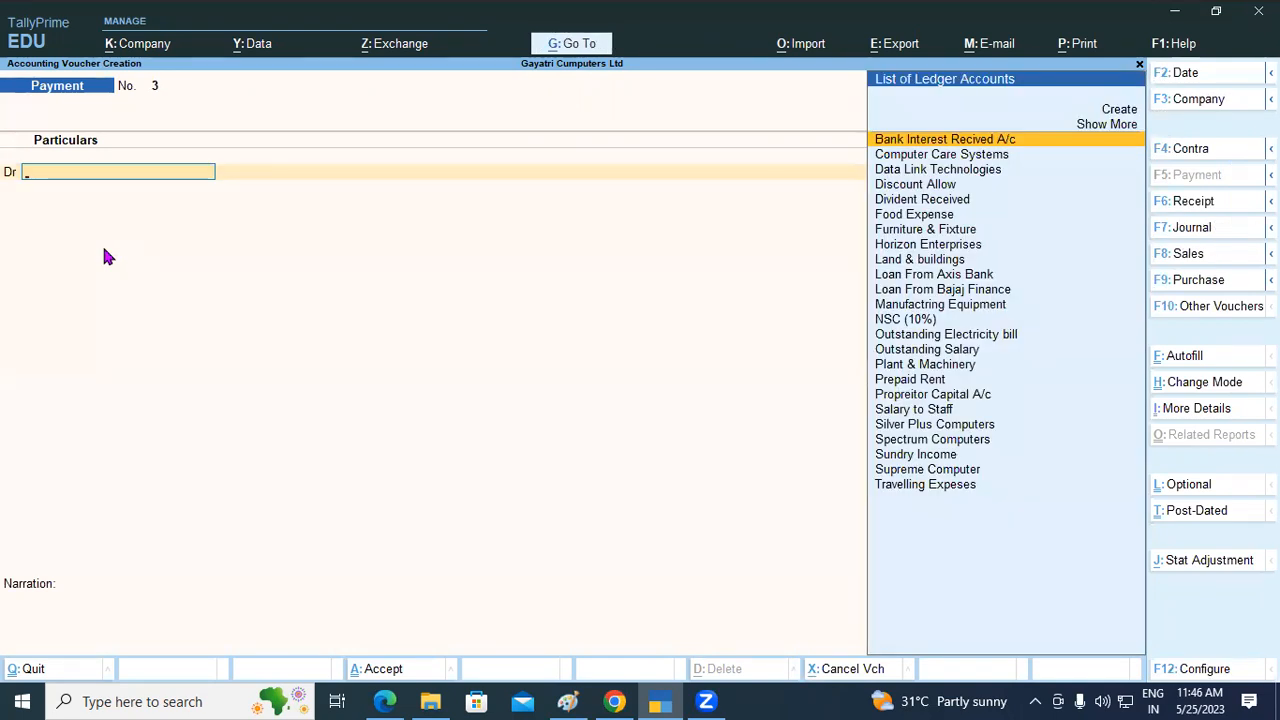
Check Example 3 in the PDF and switch the new TallyPrime payment voucher to Single Entry mode.
left_click(384, 701)
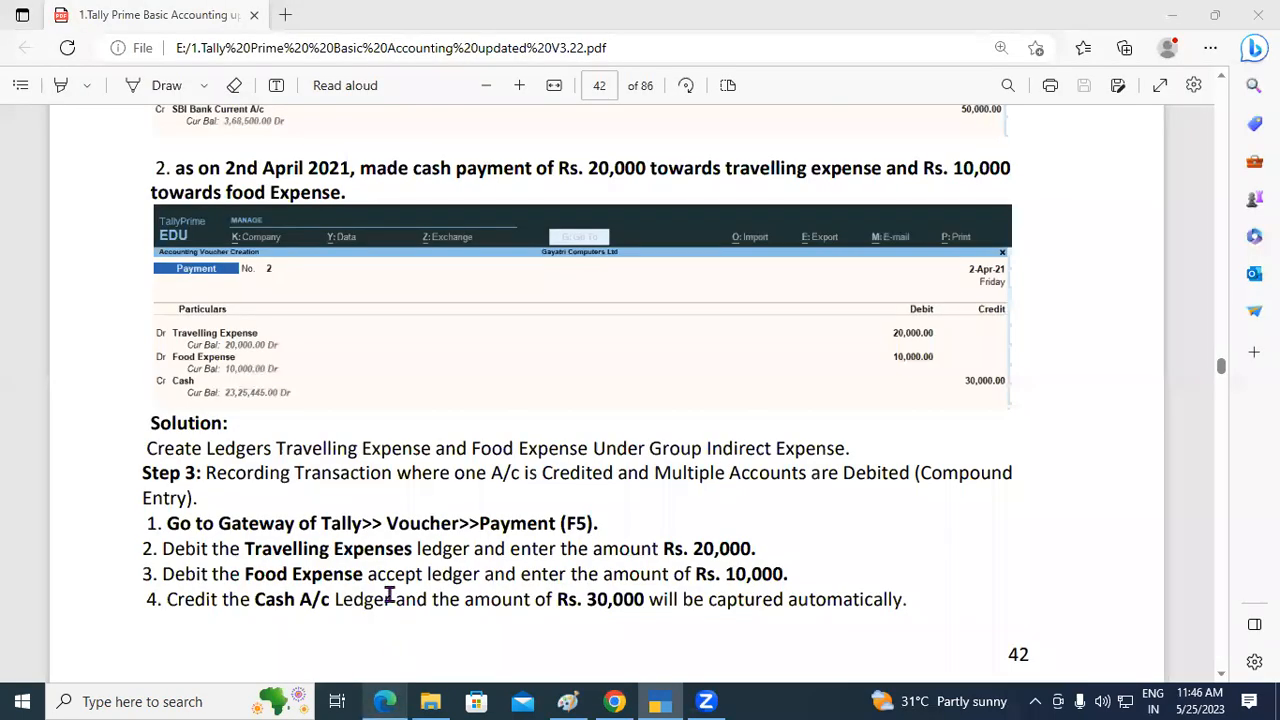
scroll(456, 480, "down", 3)
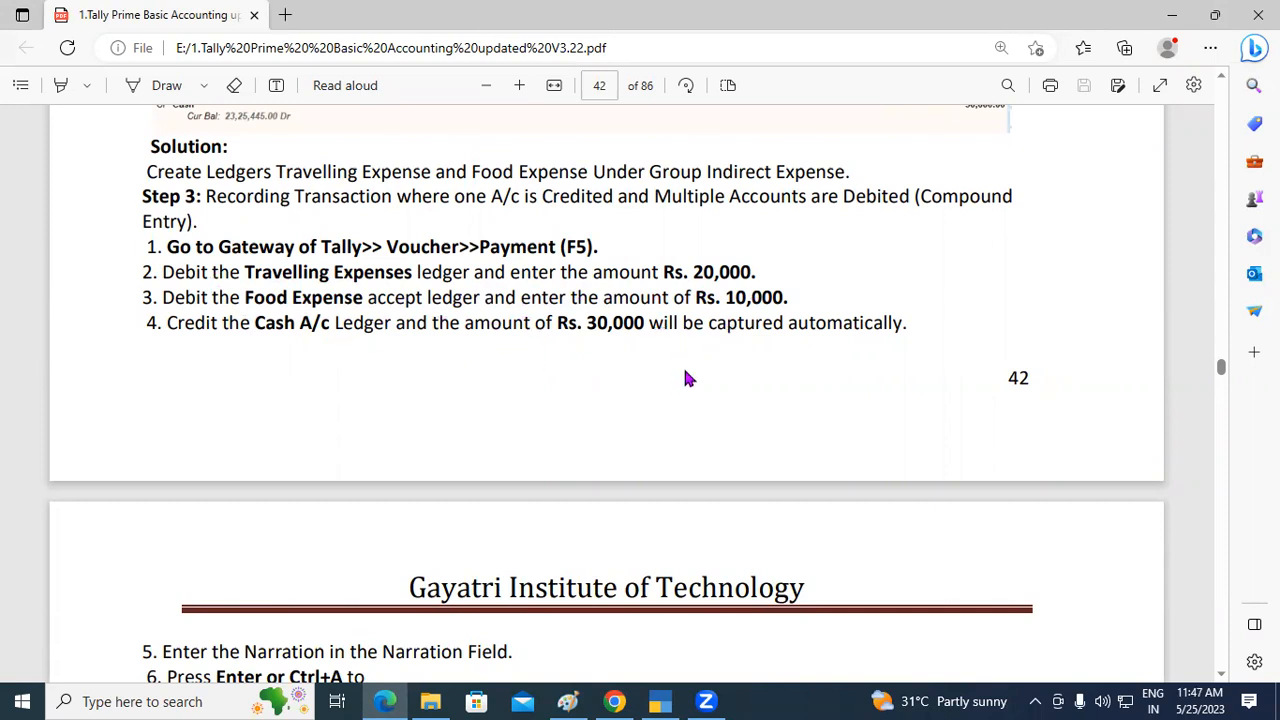
scroll(690, 408, "down", 3)
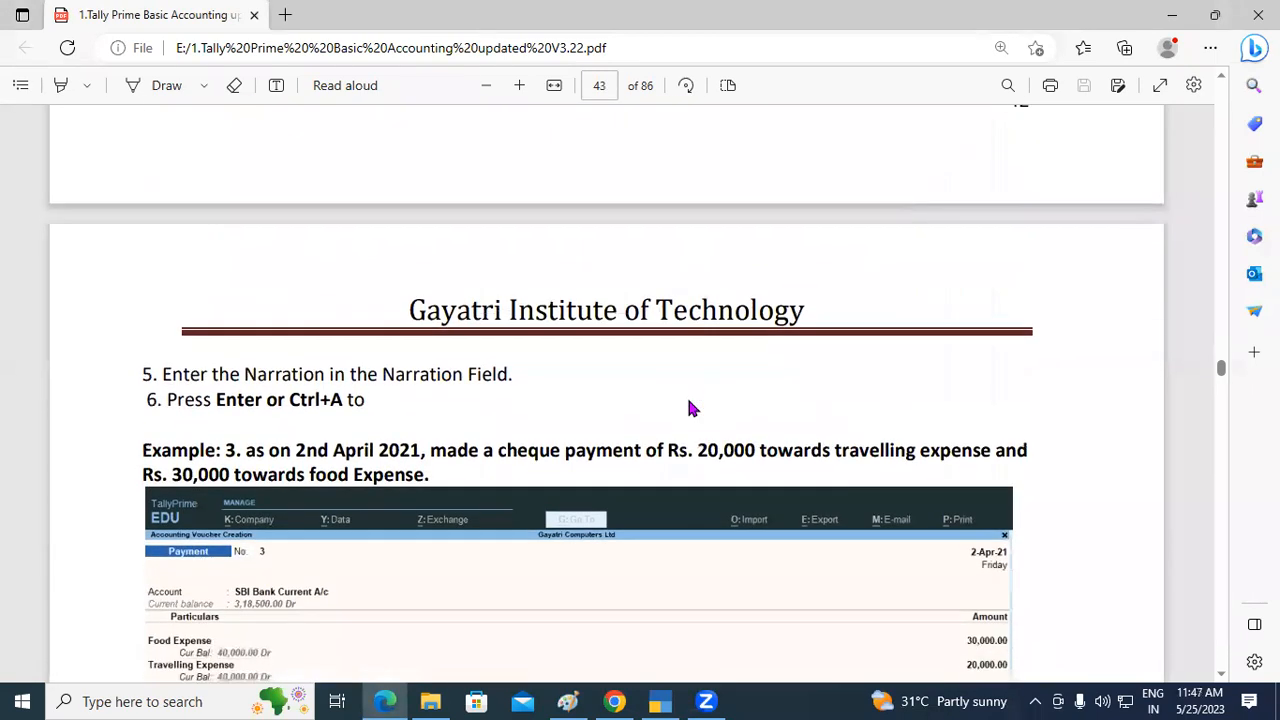
scroll(690, 408, "down", 1)
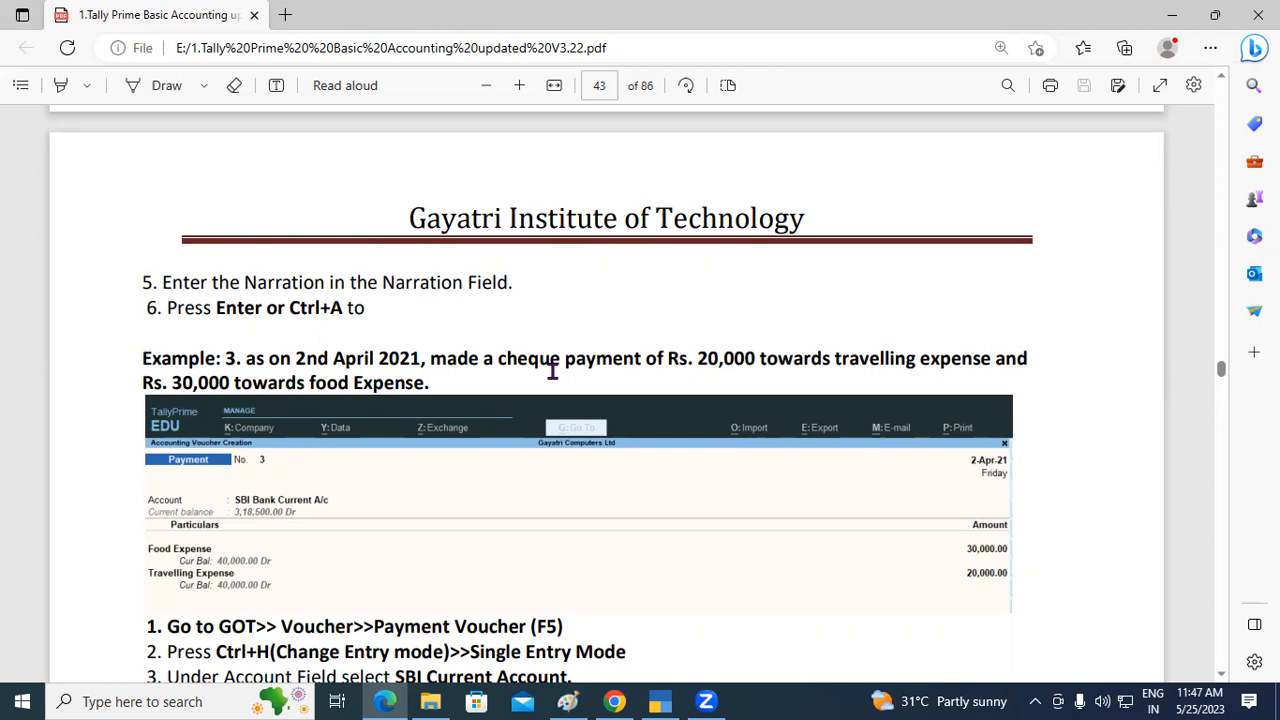
scroll(552, 370, "down", 1)
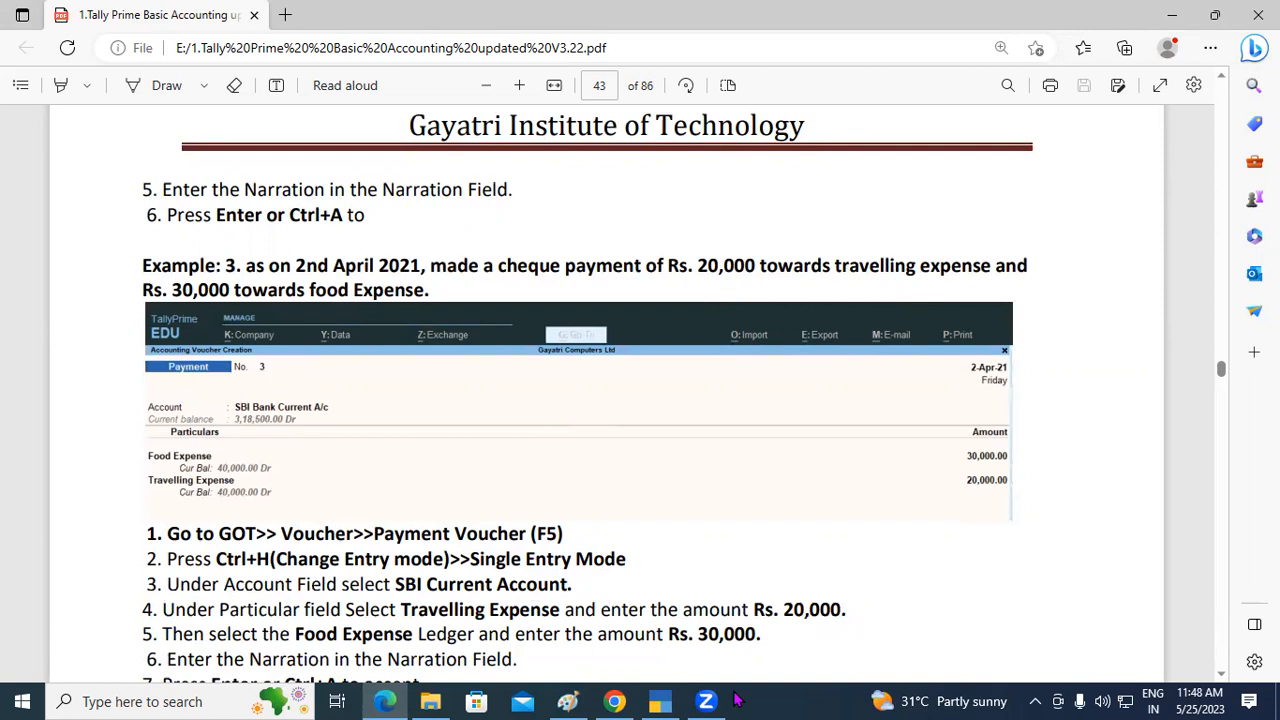
left_click(658, 701)
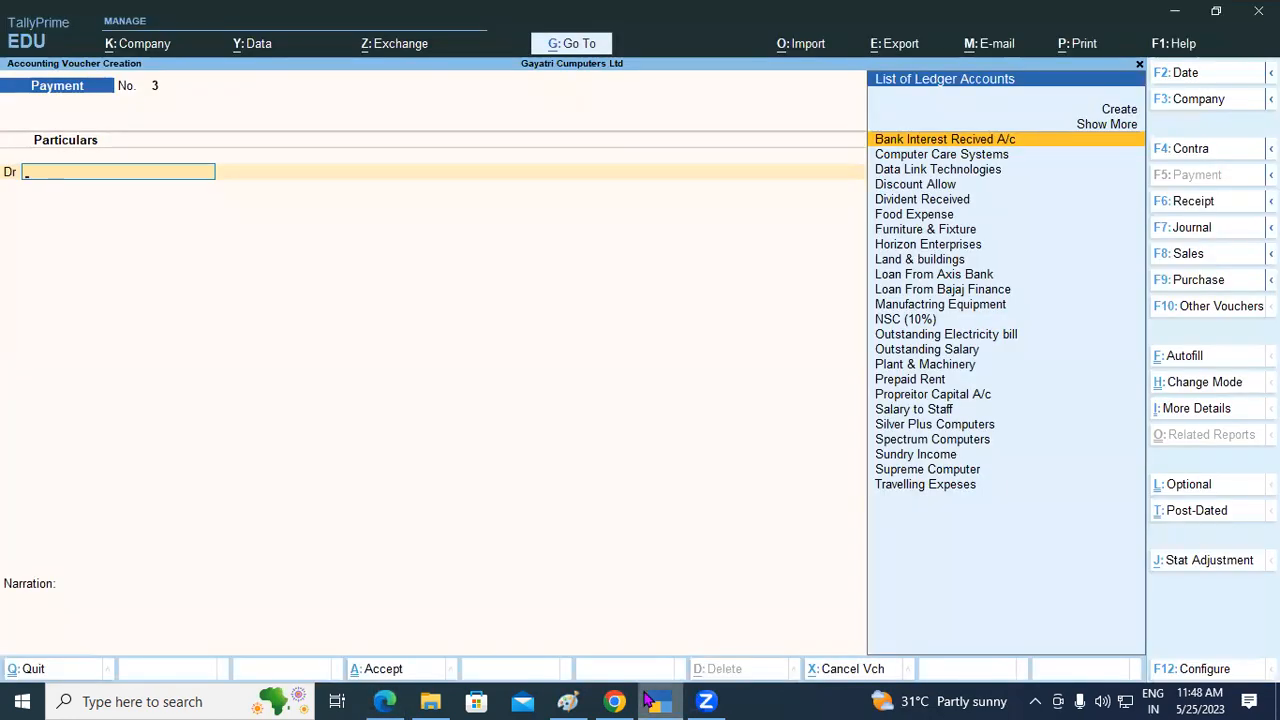
key("ctrl+h")
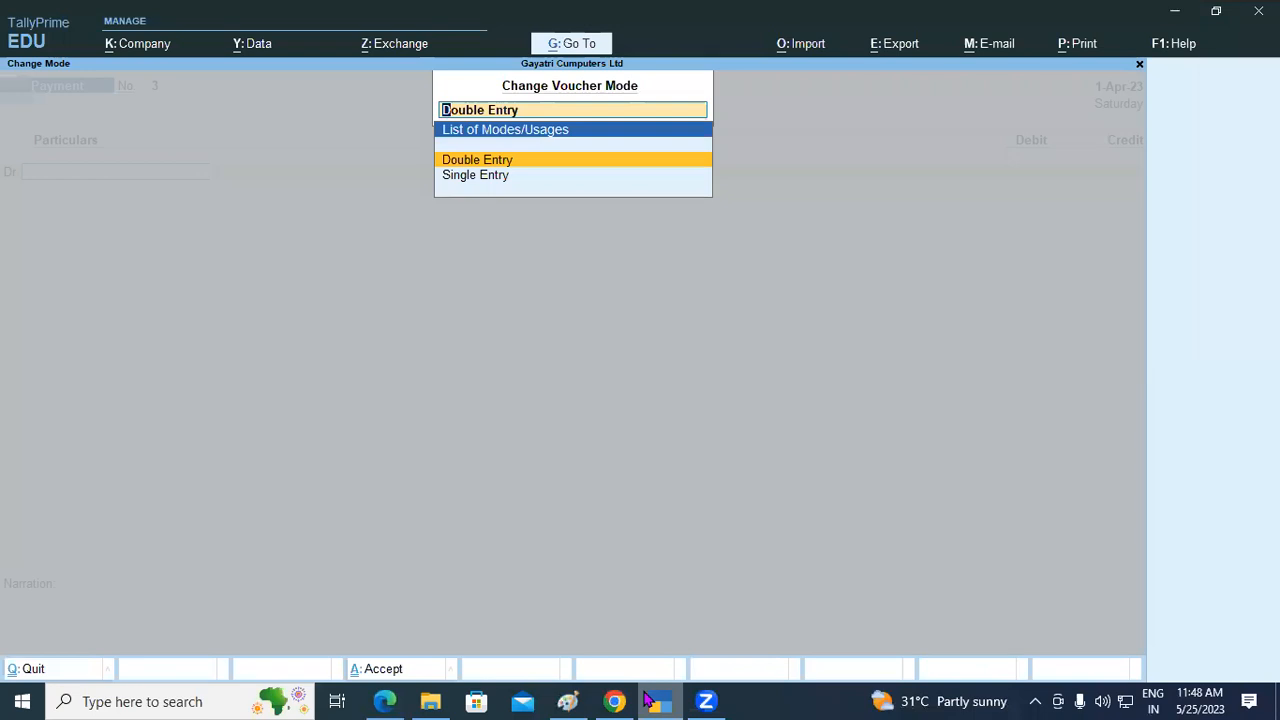
key("Right")
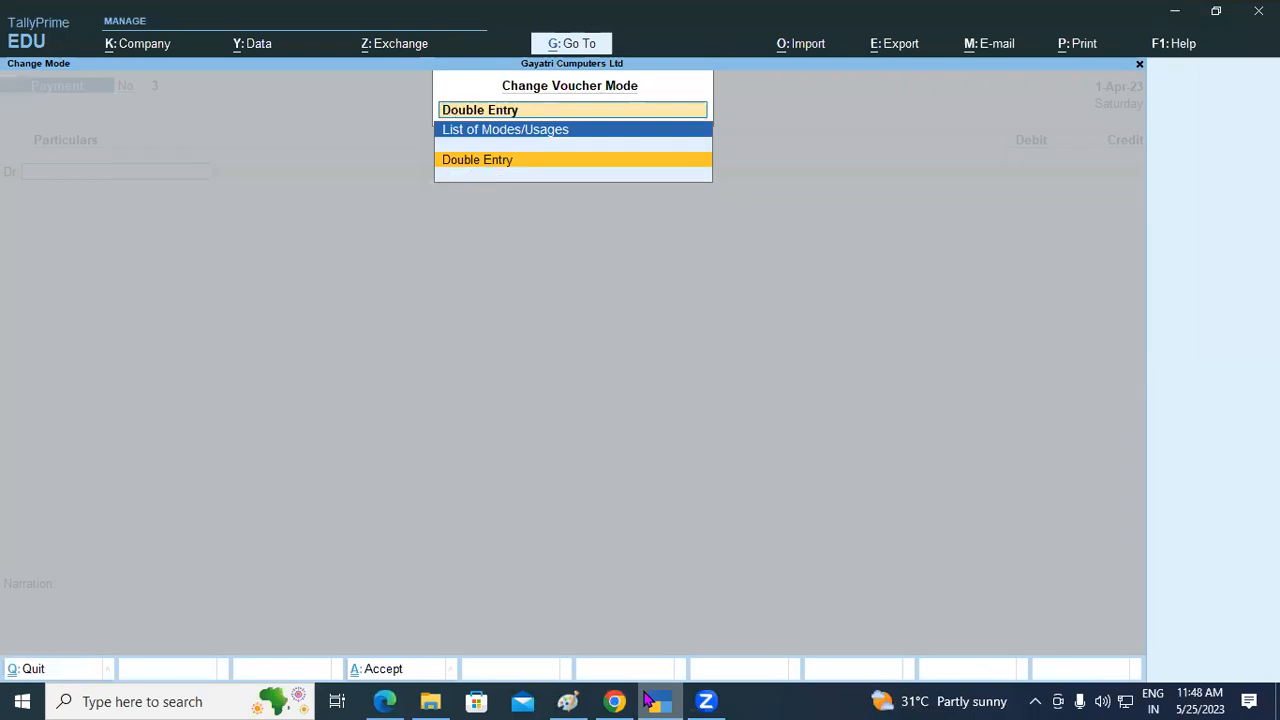
key("BackSpace")
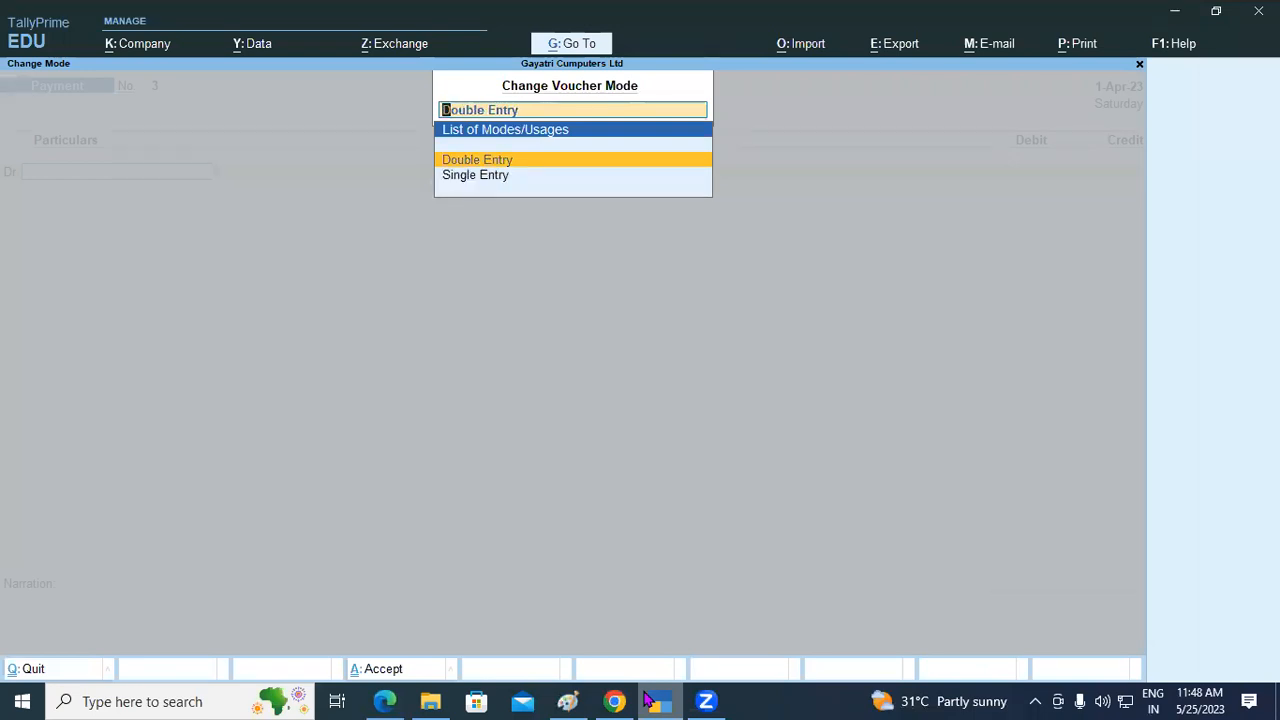
key("Down")
key("Return")
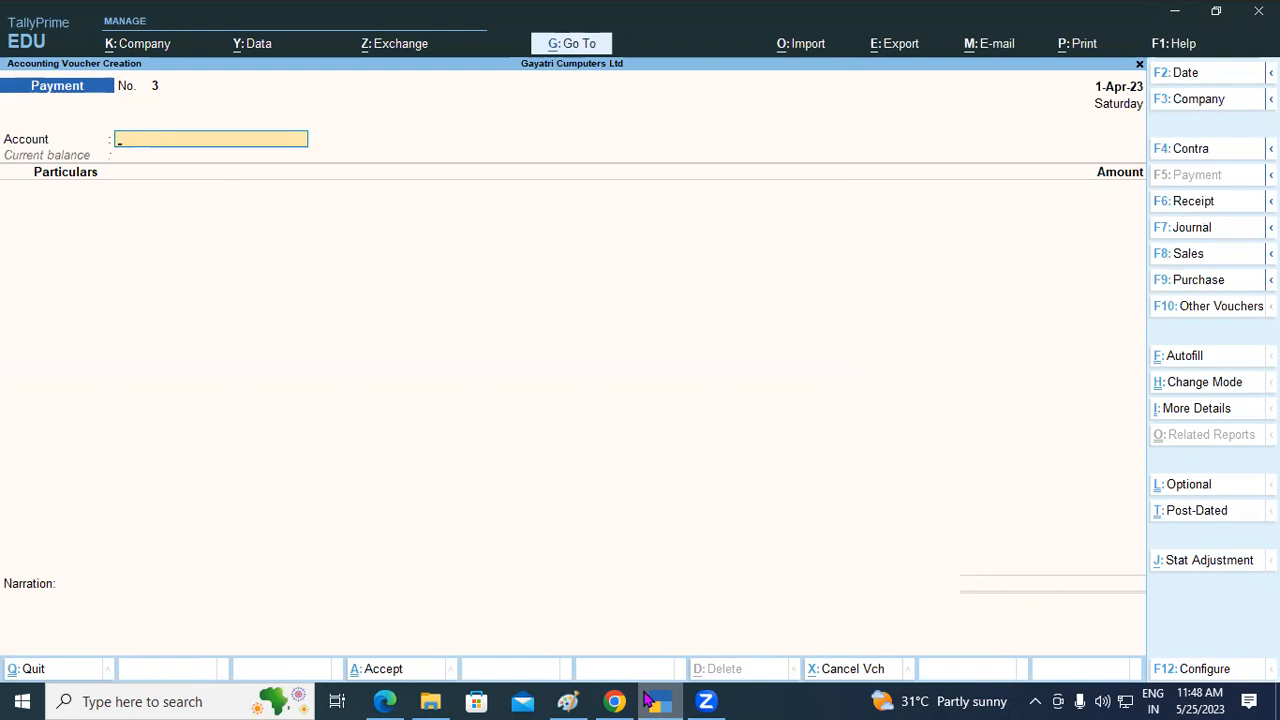
Set Current A/c at SBI Bank as the account of the single-entry payment voucher.
type("s")
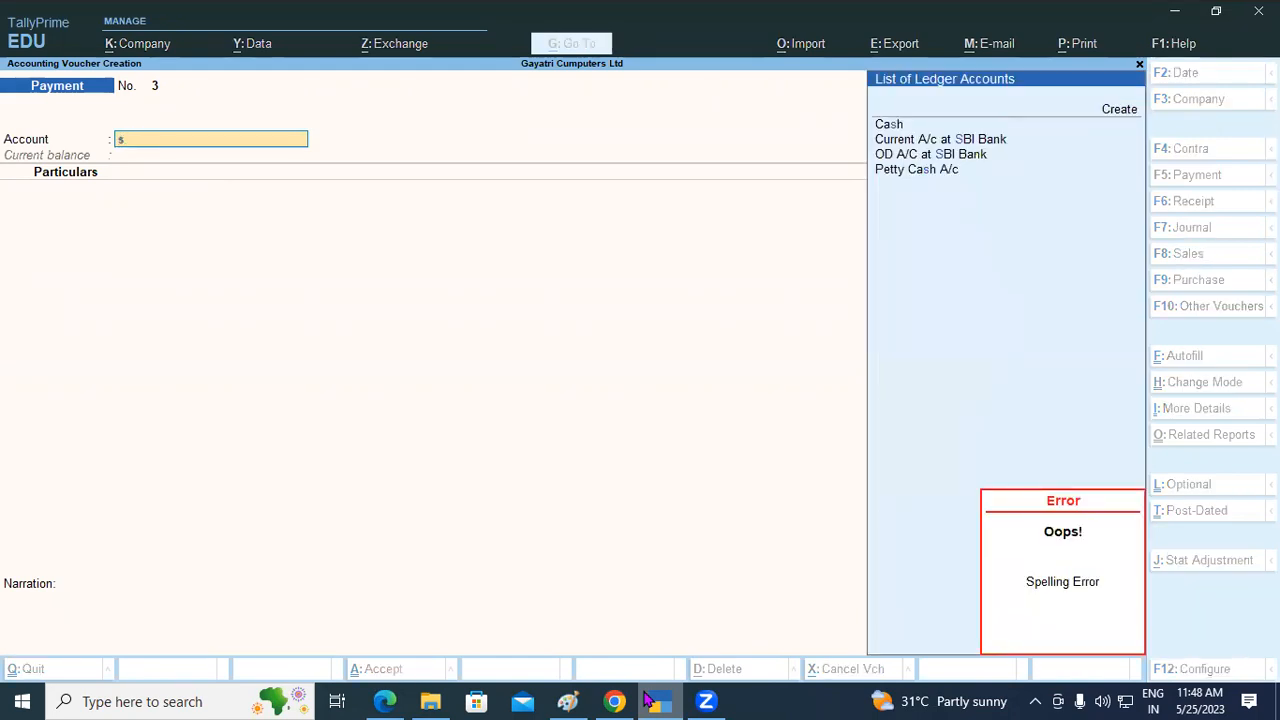
key("Down")
key("Return")
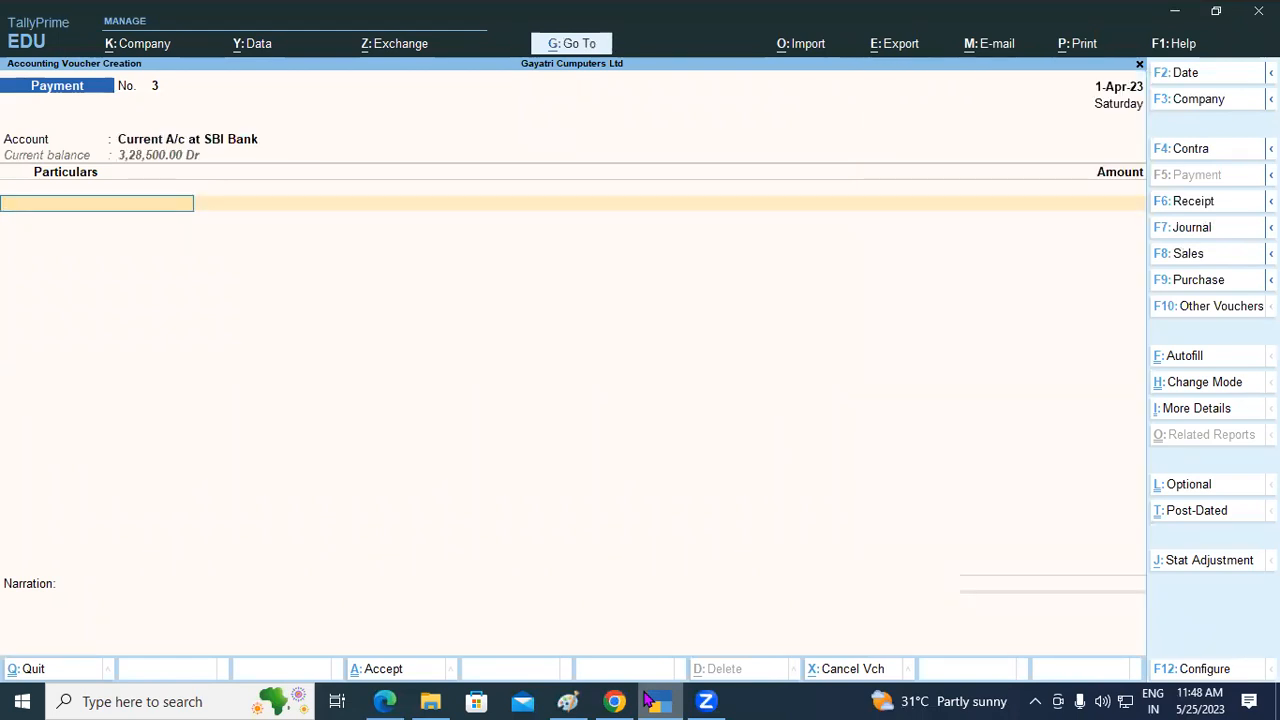
Recheck Example 3 in the PDF and enter Food Expense with an amount of 30,000 in the TallyPrime voucher.
left_click(384, 701)
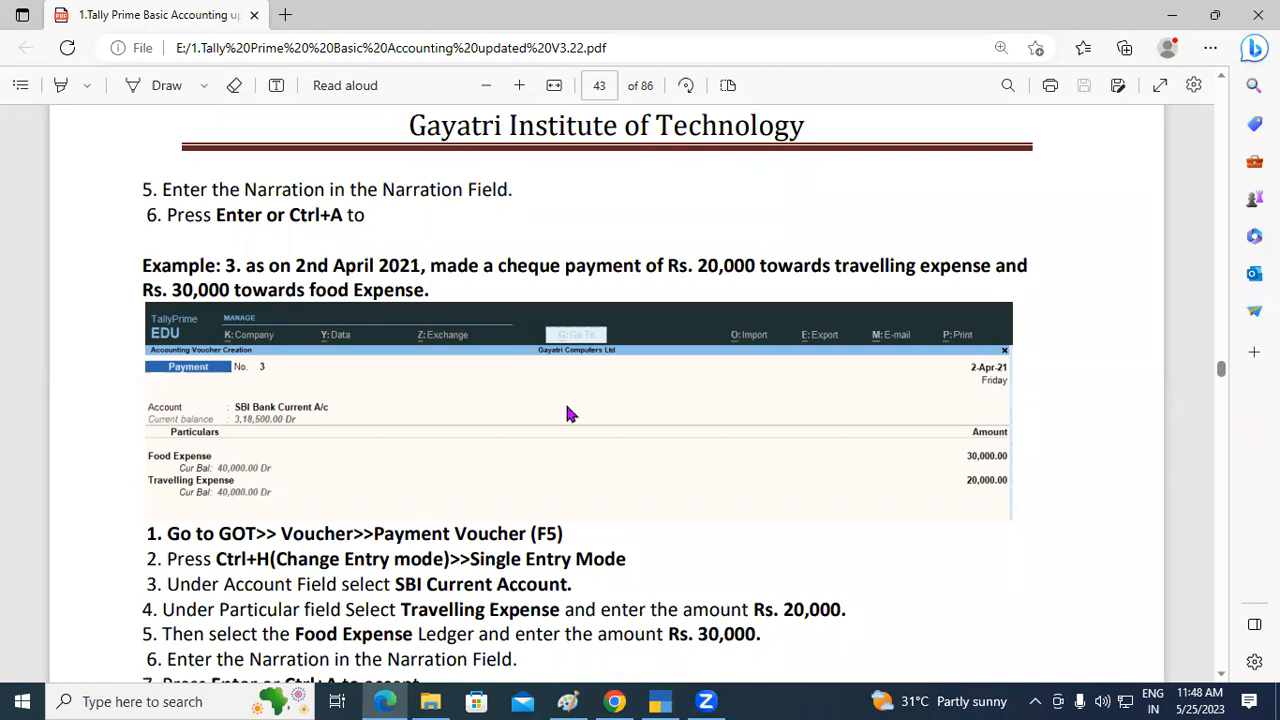
key("alt+Tab")
type("Food")
key("Return")
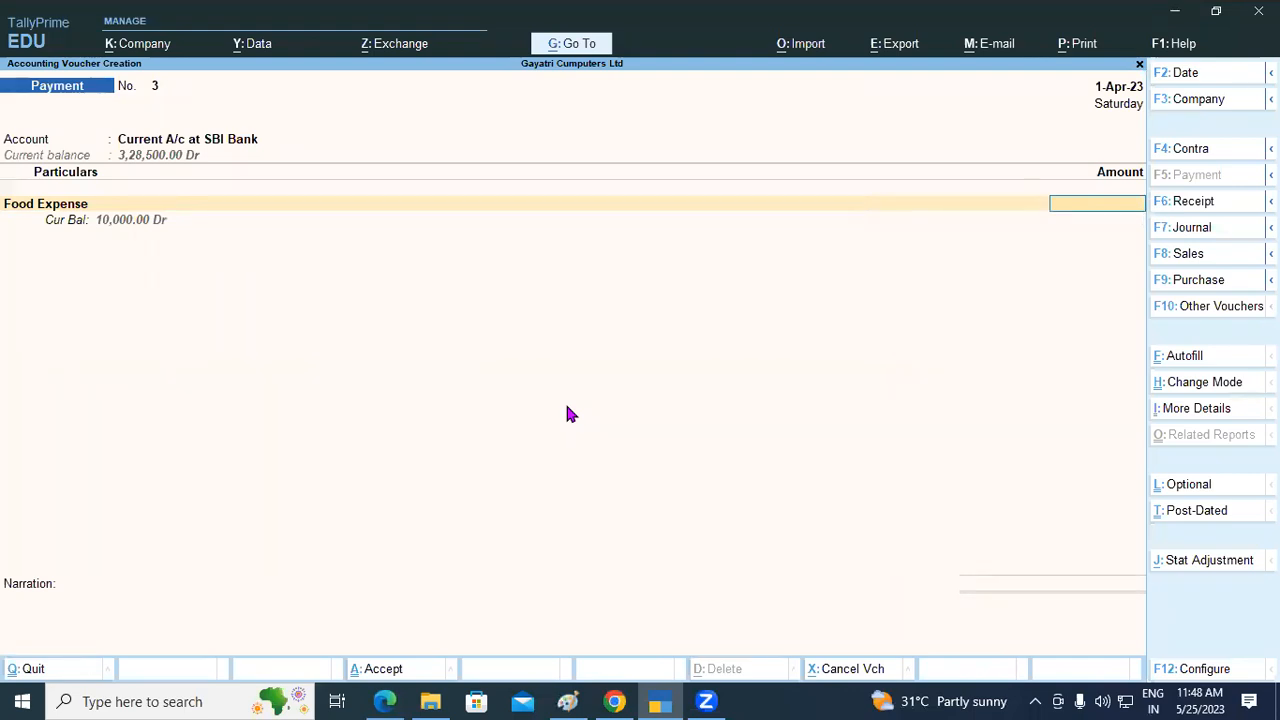
type("30000")
key("Return")
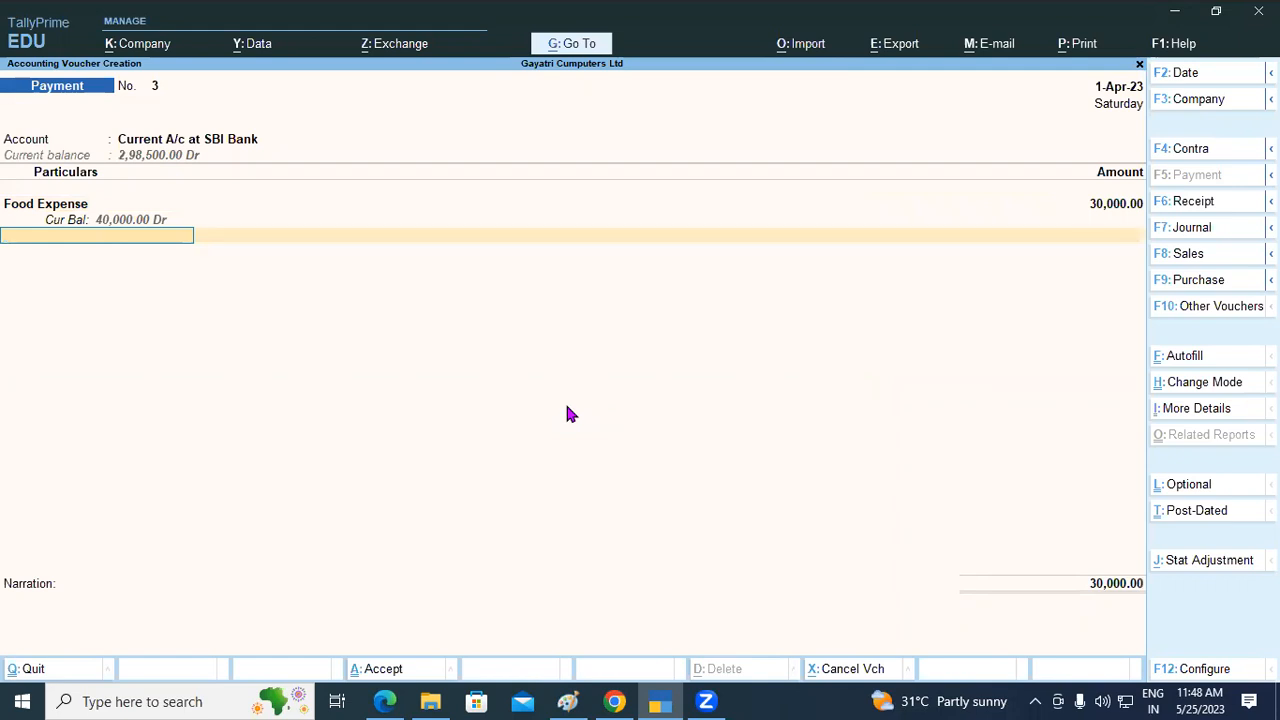
Add Travelling Expeses with an amount of 20,000 as the voucher's second particular.
type("Tra")
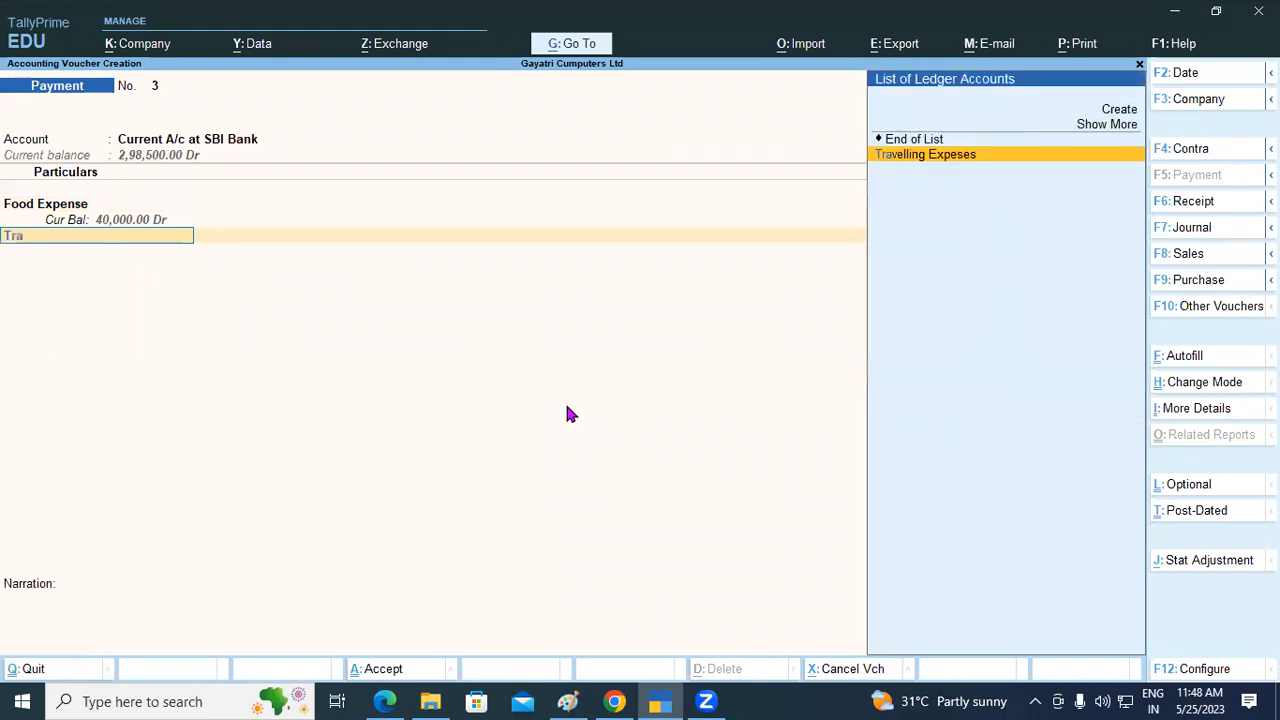
key("Return")
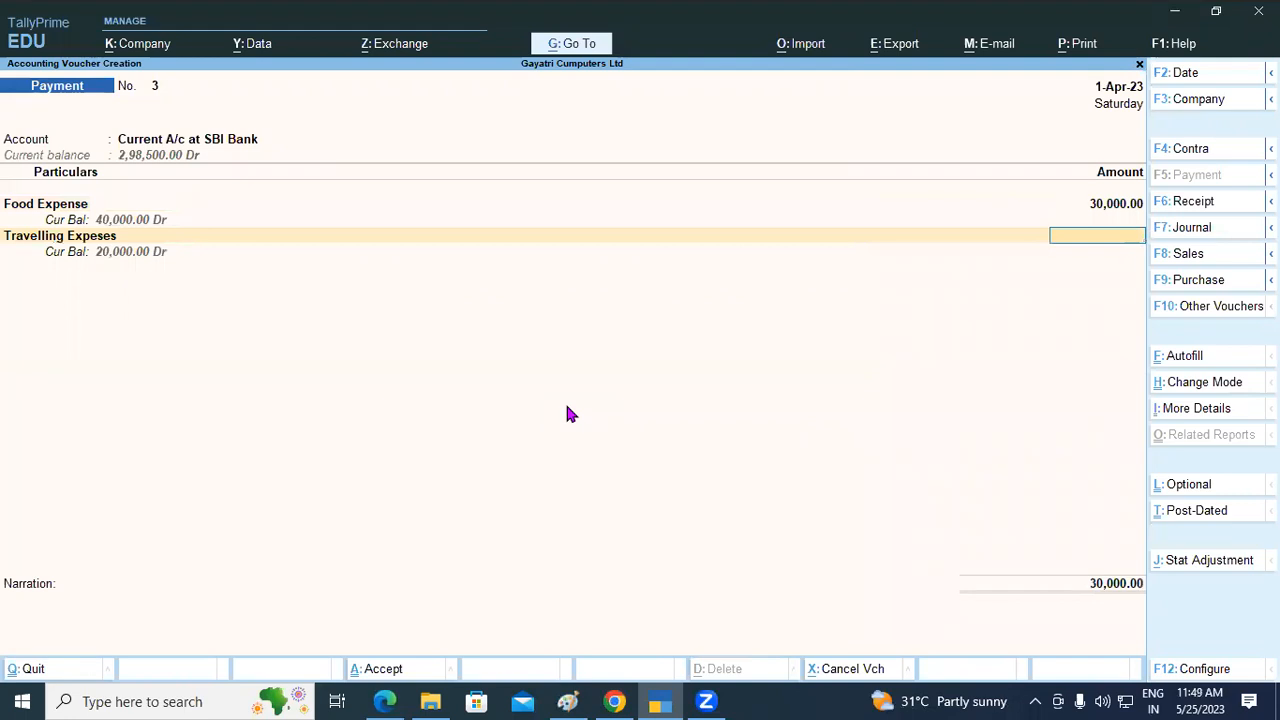
type("20000")
key("Return")
Allocate the 50,000 bank payment as a cheque without an instrument number, dated 1-Apr-23, and save the payment voucher.
key("Return")
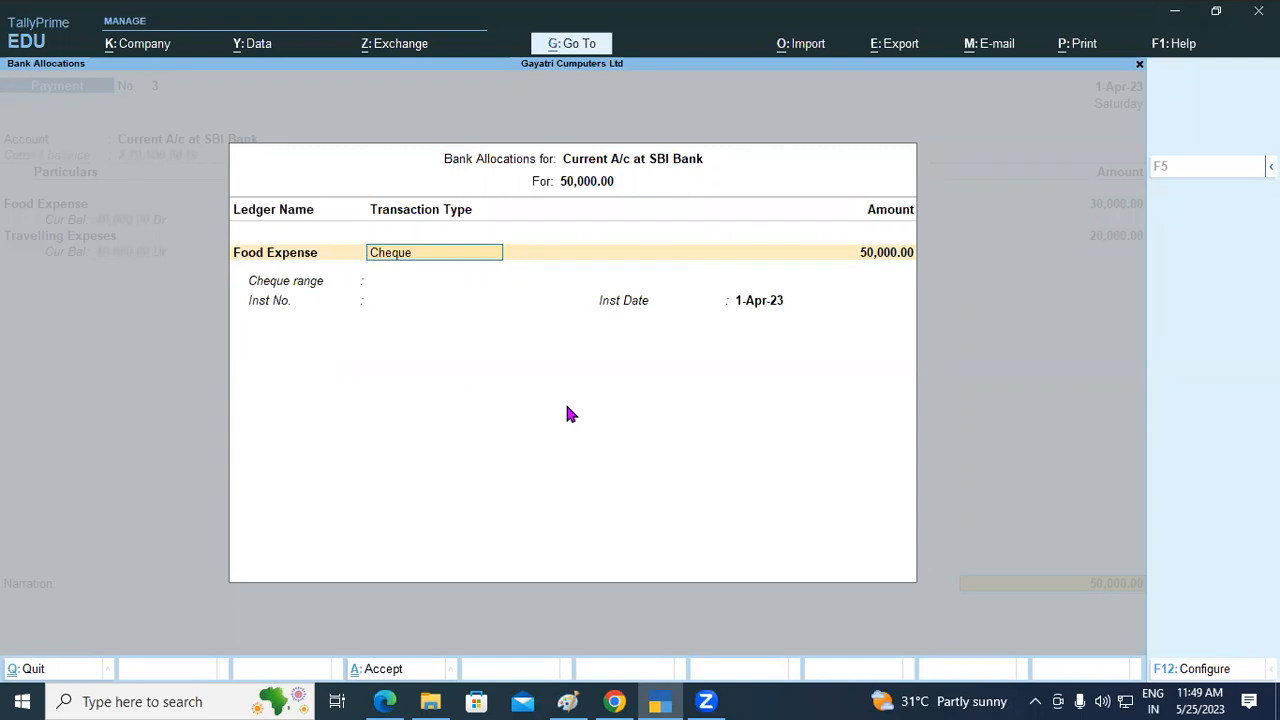
key("Return")
key("Return")
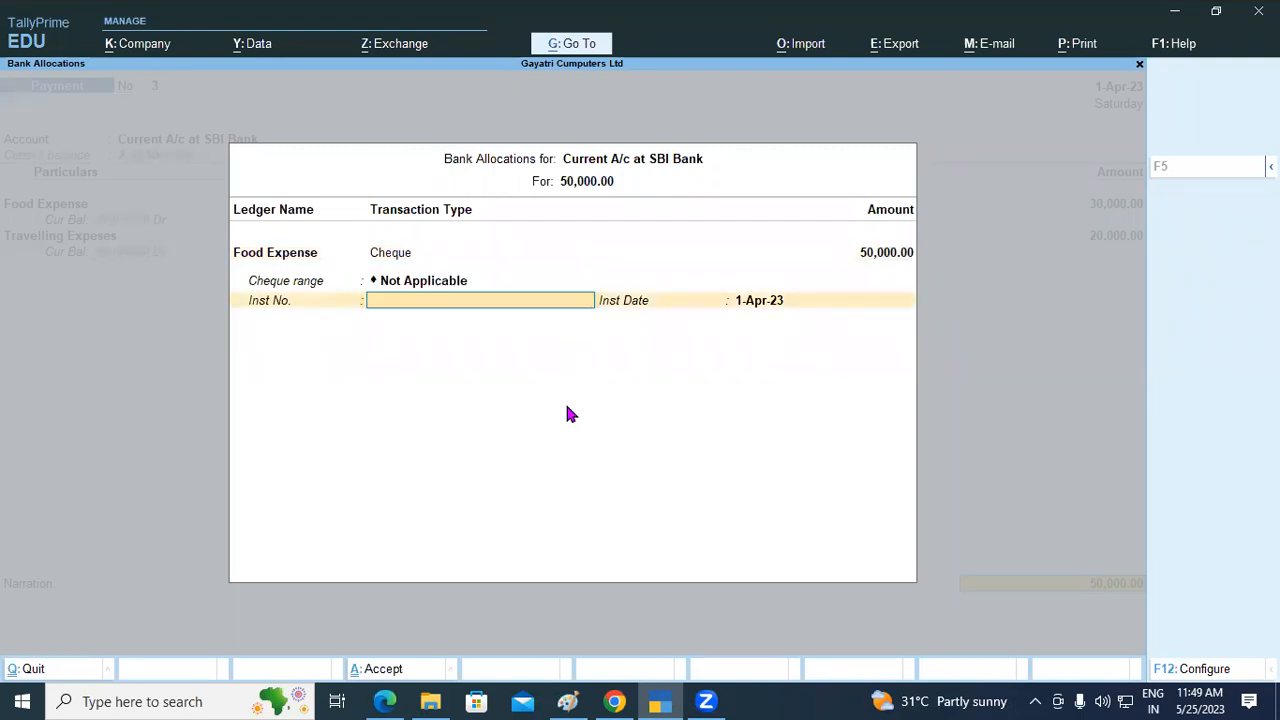
key("Return")
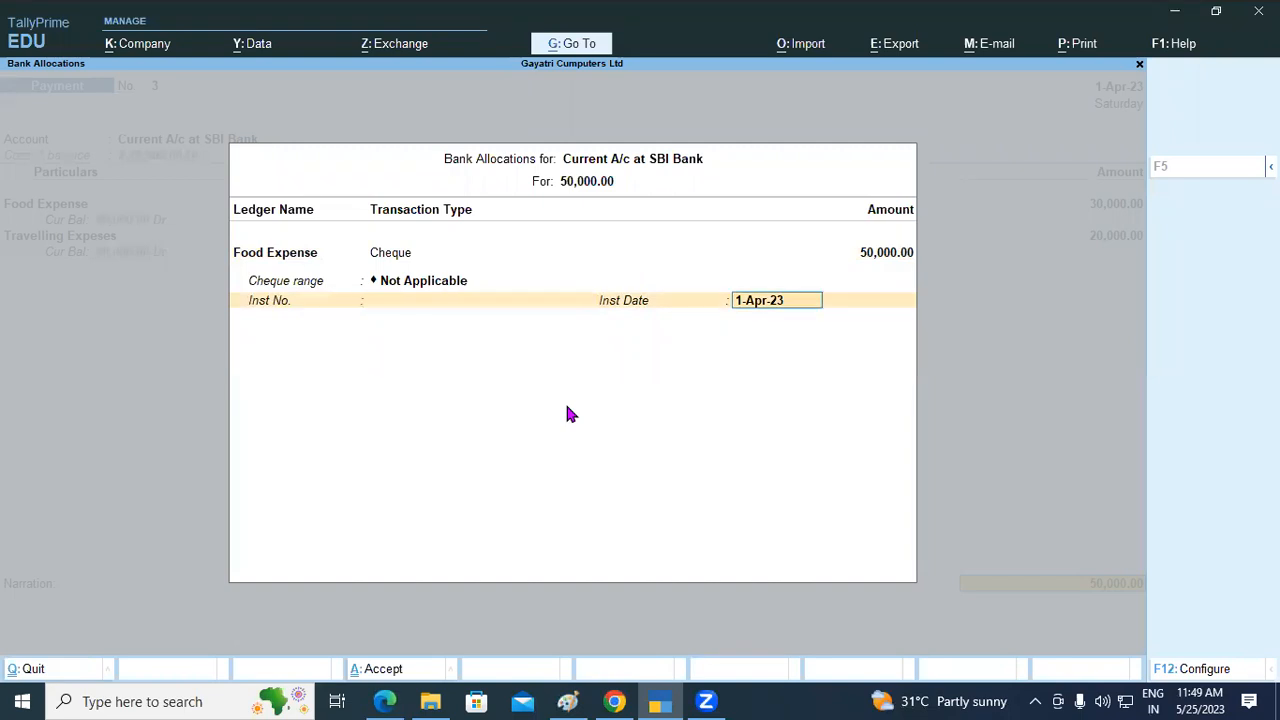
key("Return")
key("Return")
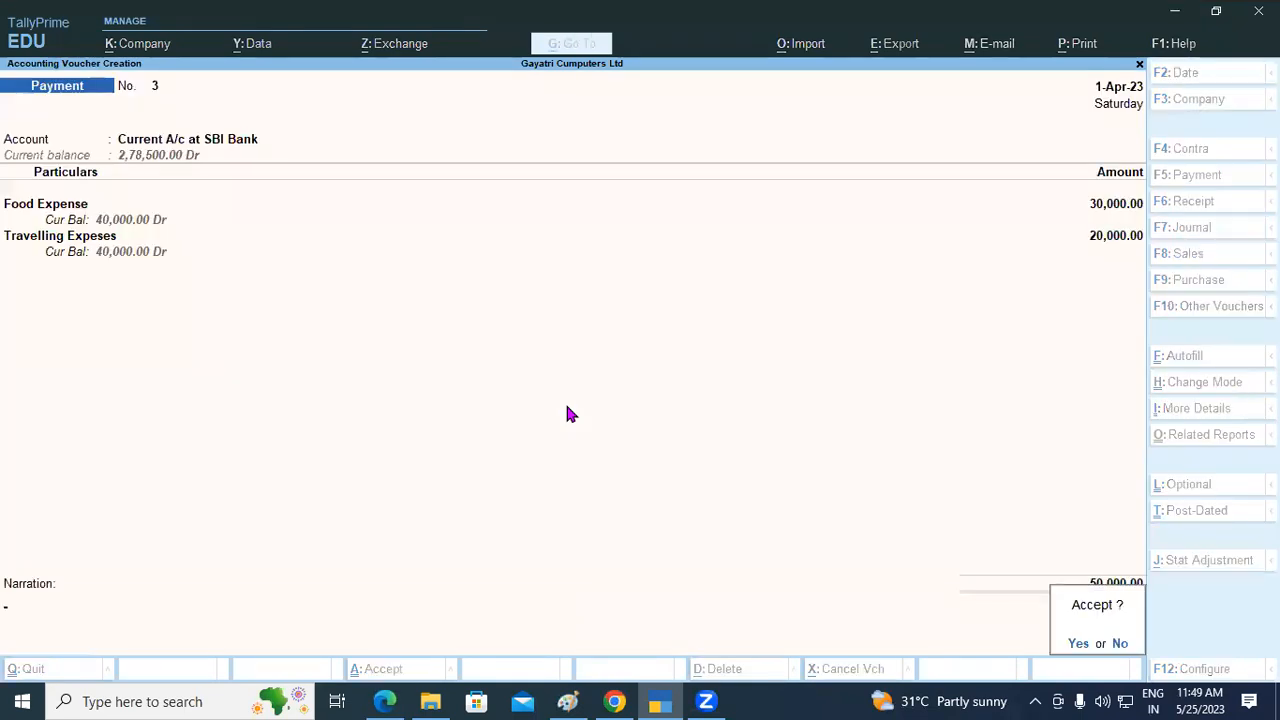
key("Return")
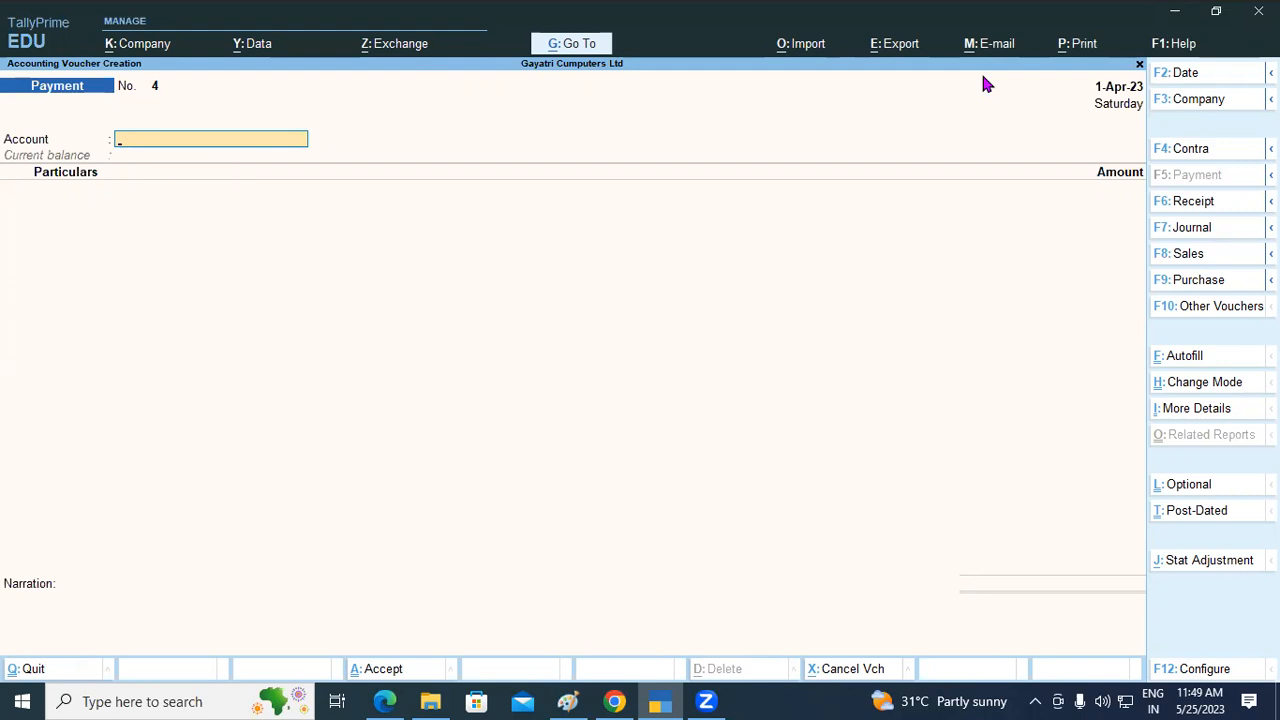
Check Example 5 in the PDF and switch the new TallyPrime payment voucher to Double Entry mode.
key("alt+Tab")
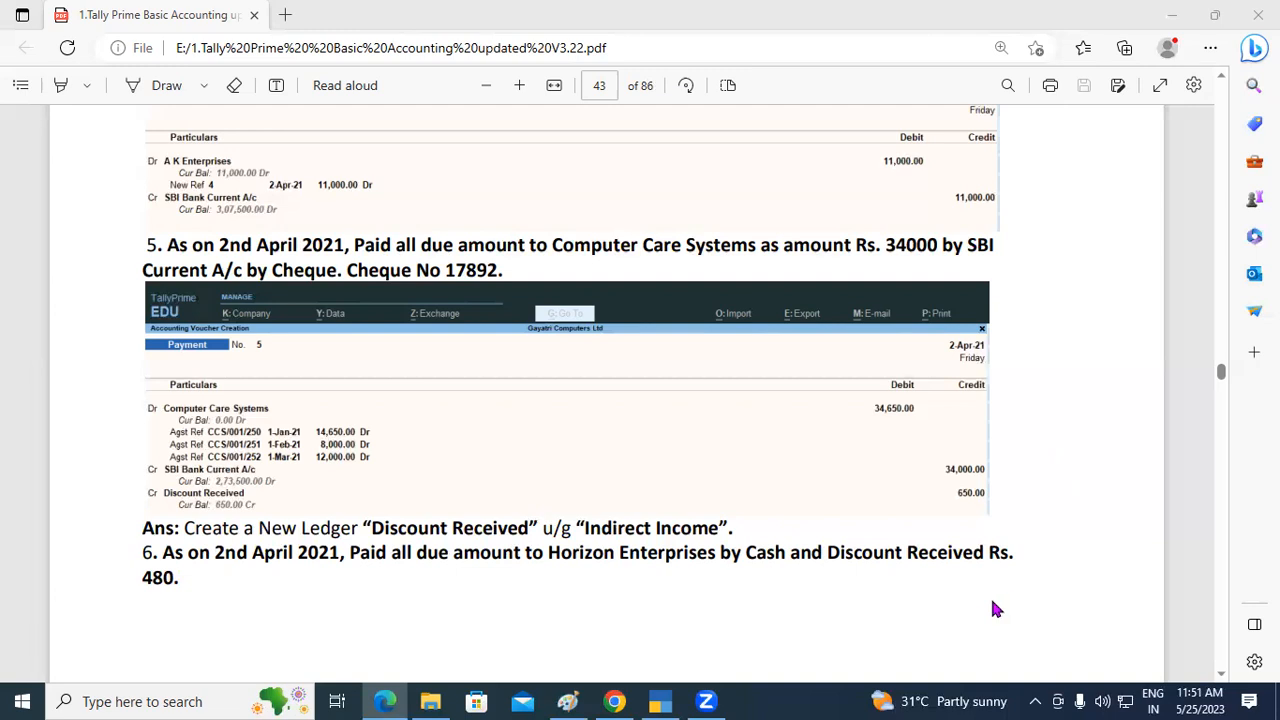
left_click(660, 701)
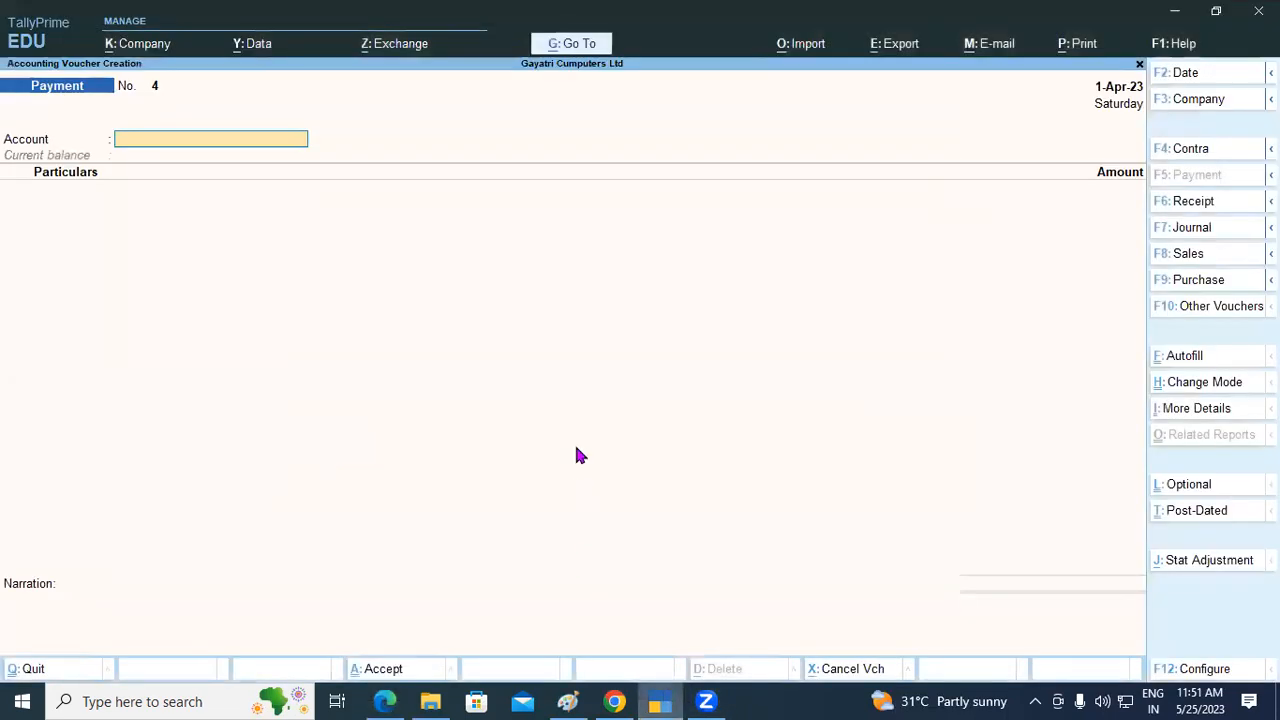
key("ctrl")
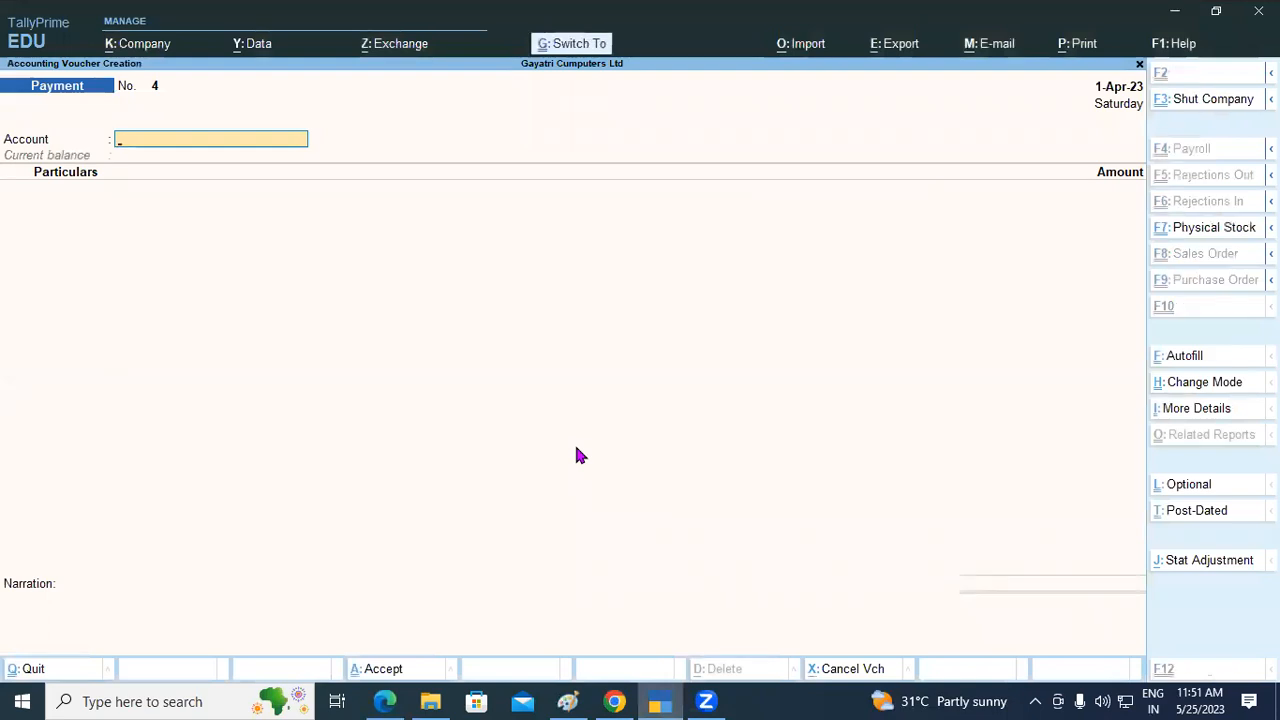
key("ctrl+h")
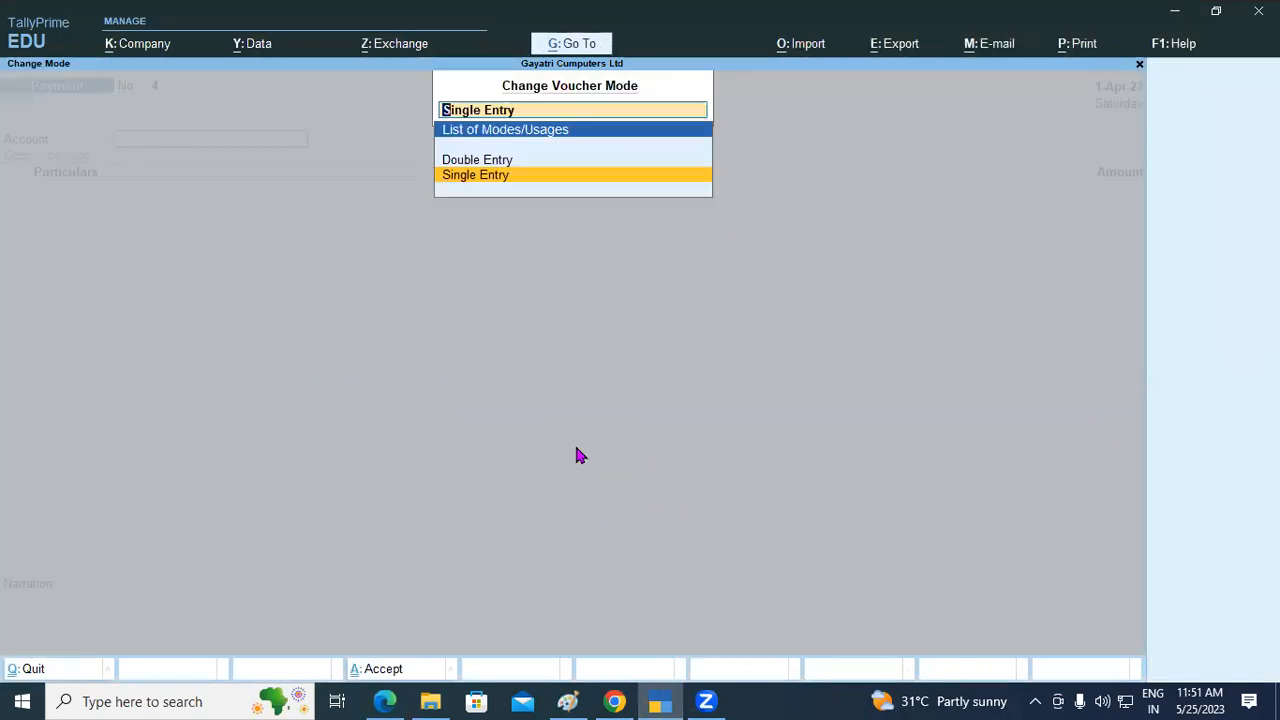
key("Up")
key("Return")
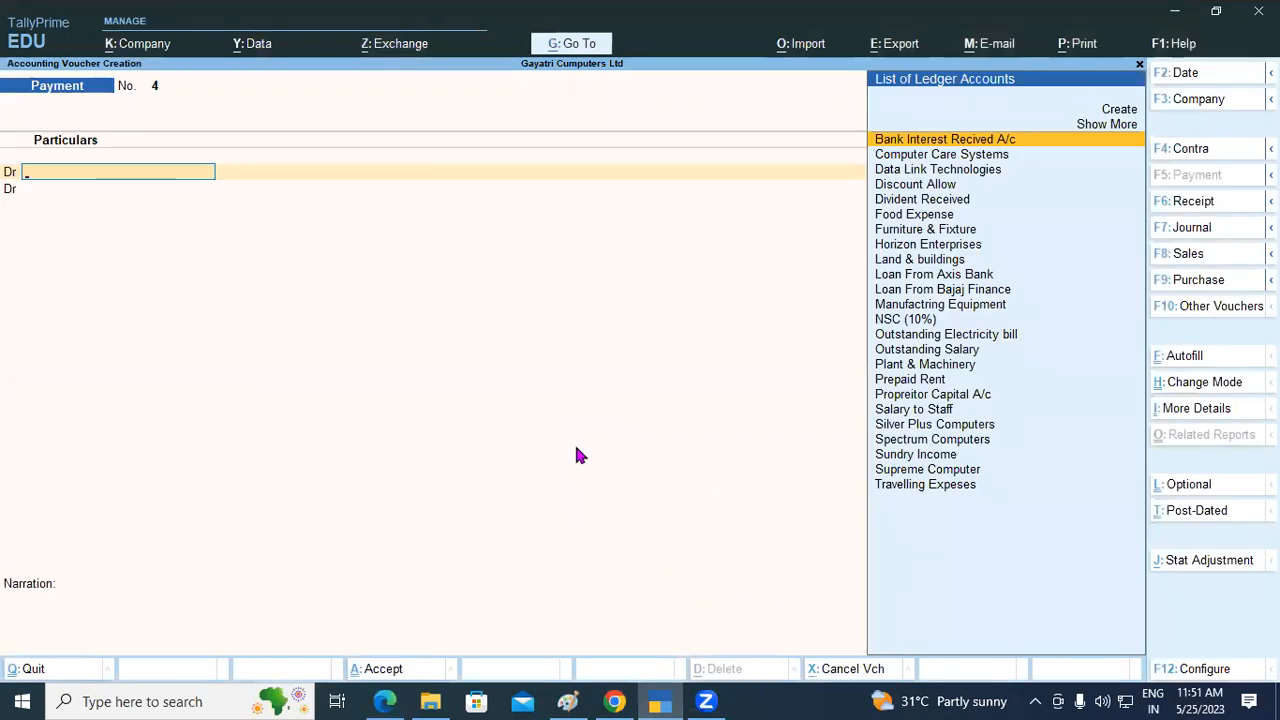
Recheck Example 5 in the PDF and debit Computer Care Systems in TallyPrime against pending bill CCS/001/250 for 14,650.
left_click(657, 700)
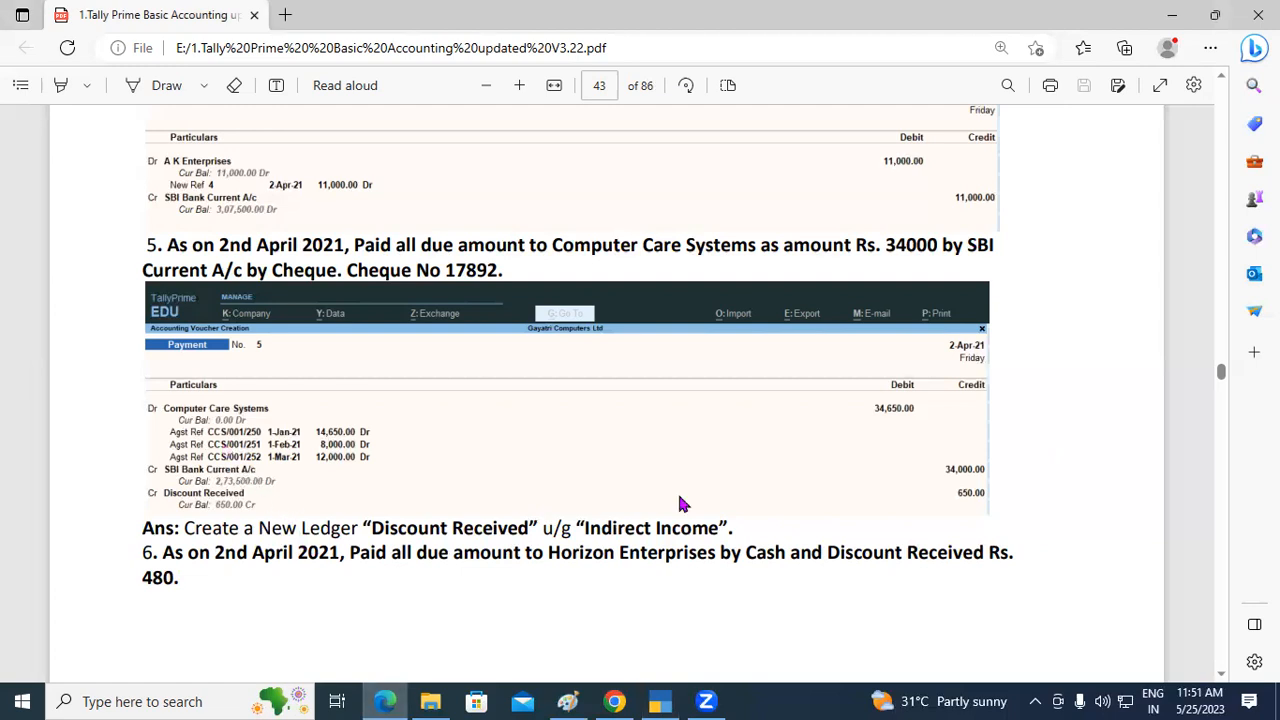
key("alt+Tab")
type("mp")
key("Return")
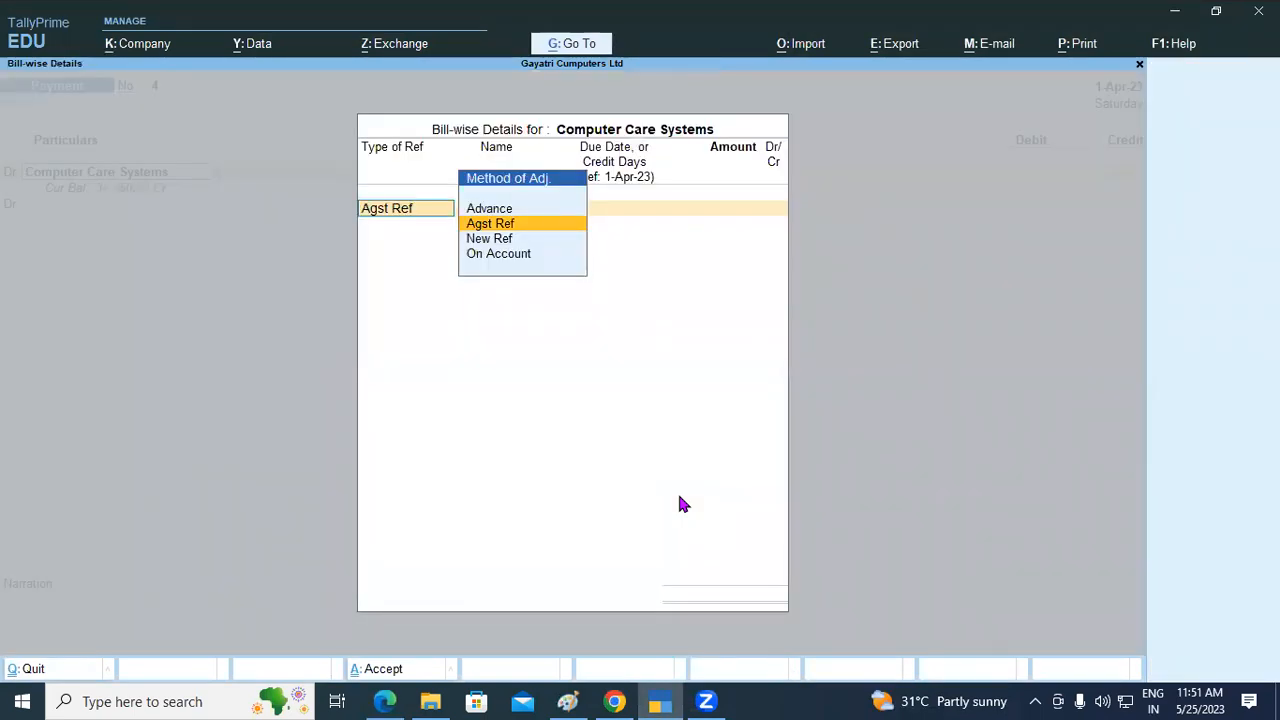
key("Return")
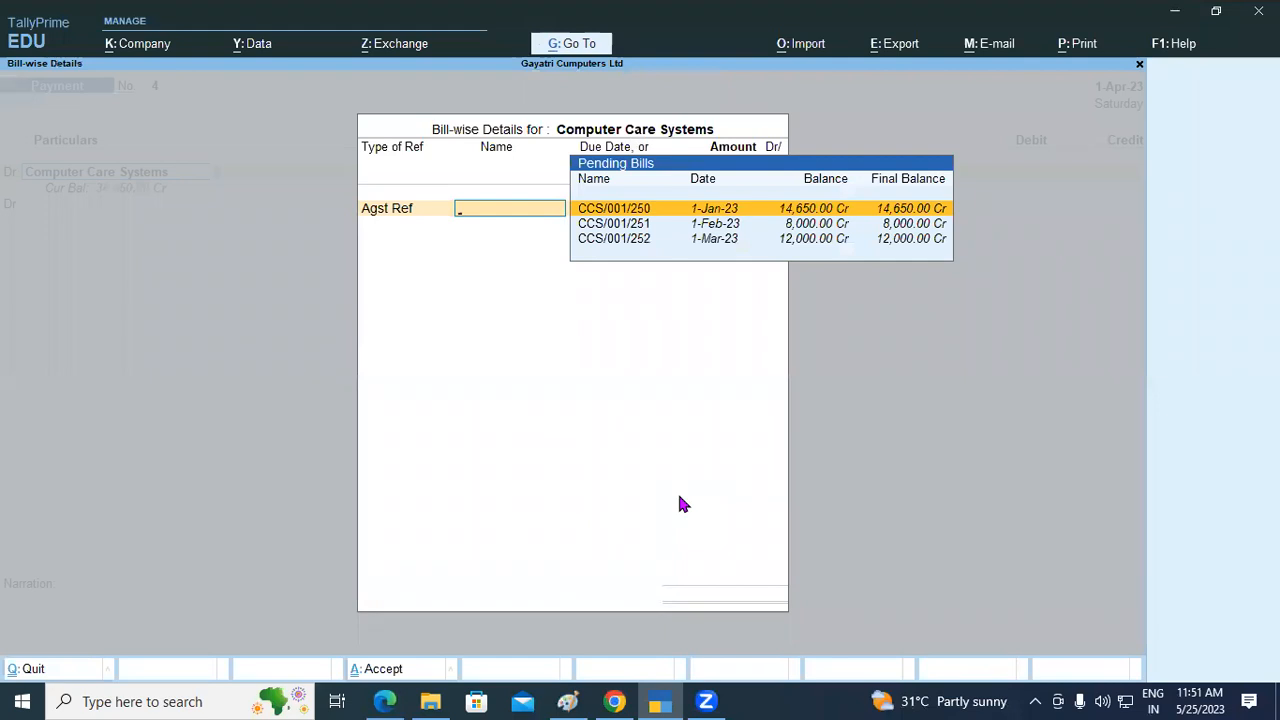
key("Return")
key("Return")
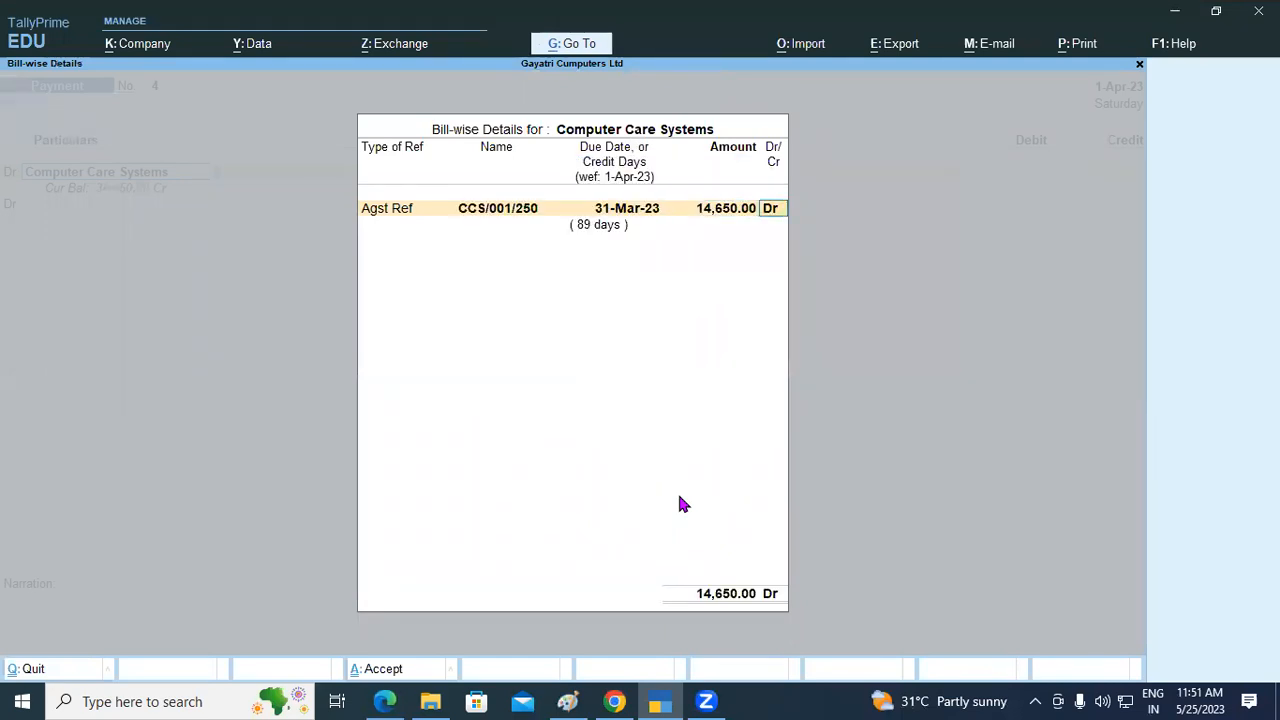
key("Return")
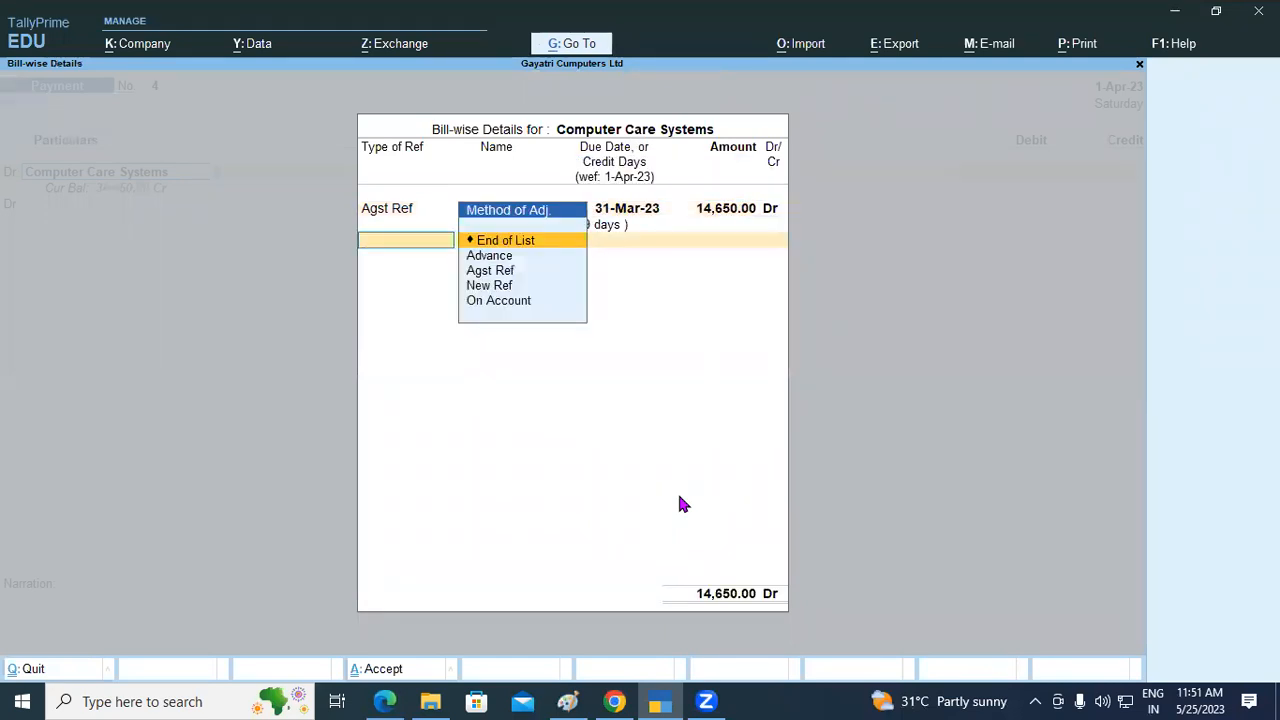
Add an Agst Ref allocation for pending bill CCS/001/251 with an amount of 8,000.
key("Down")
key("Down")
key("Down")
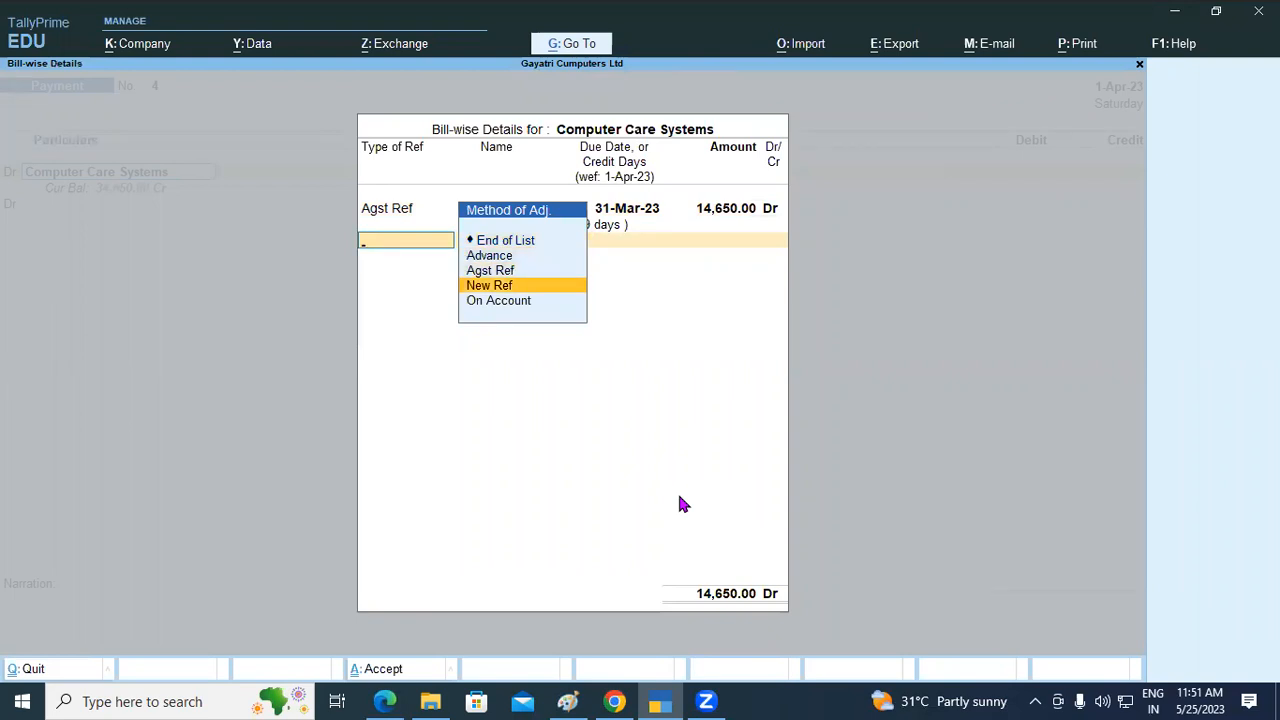
key("Up")
key("Return")
key("Return")
key("Return")
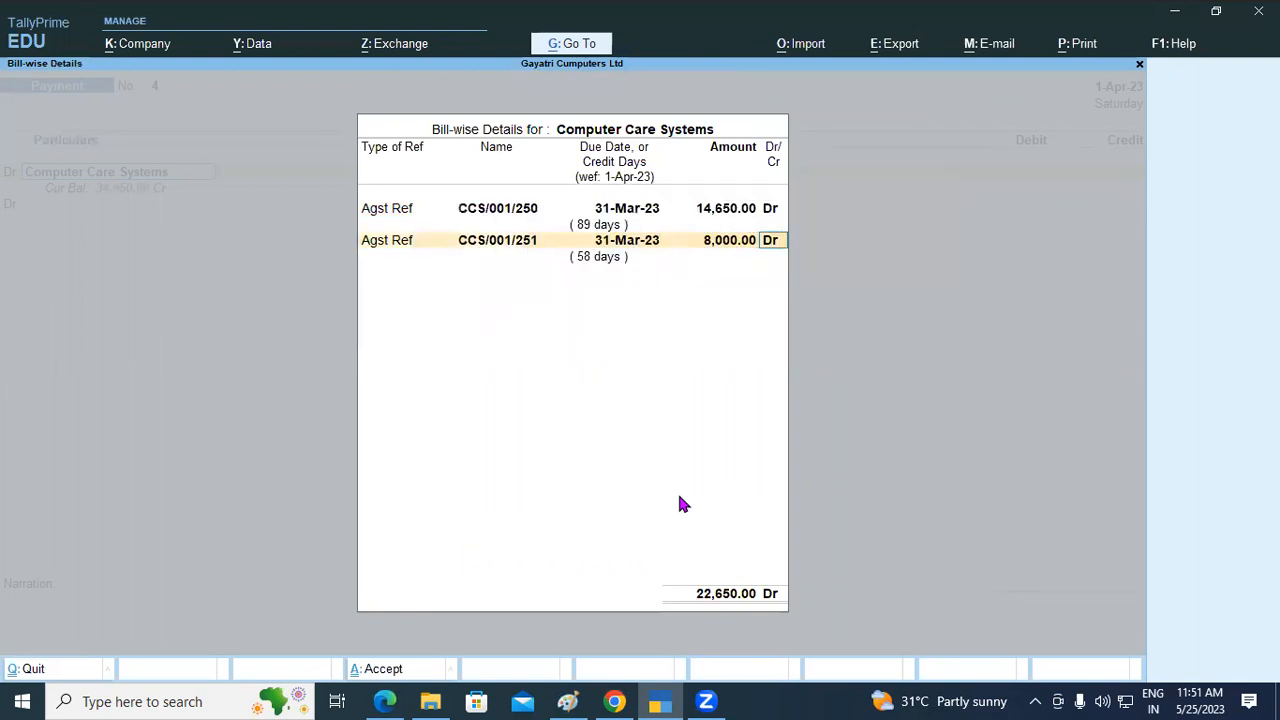
key("Return")
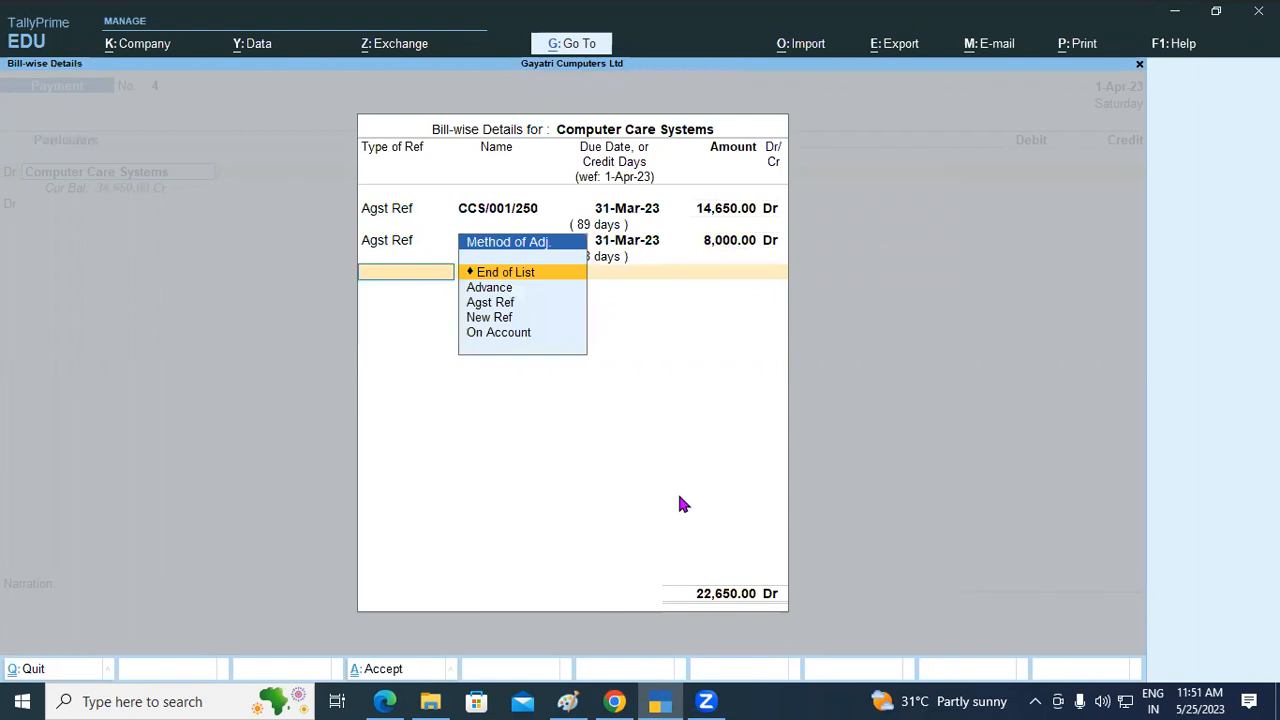
Add an Agst Ref allocation for pending bill CCS/001/252 of 12,000 and finish the Computer Care Systems debit line.
key("Down")
key("Down")
key("Return")
key("Return")
key("Return")
key("Return")
key("Return")
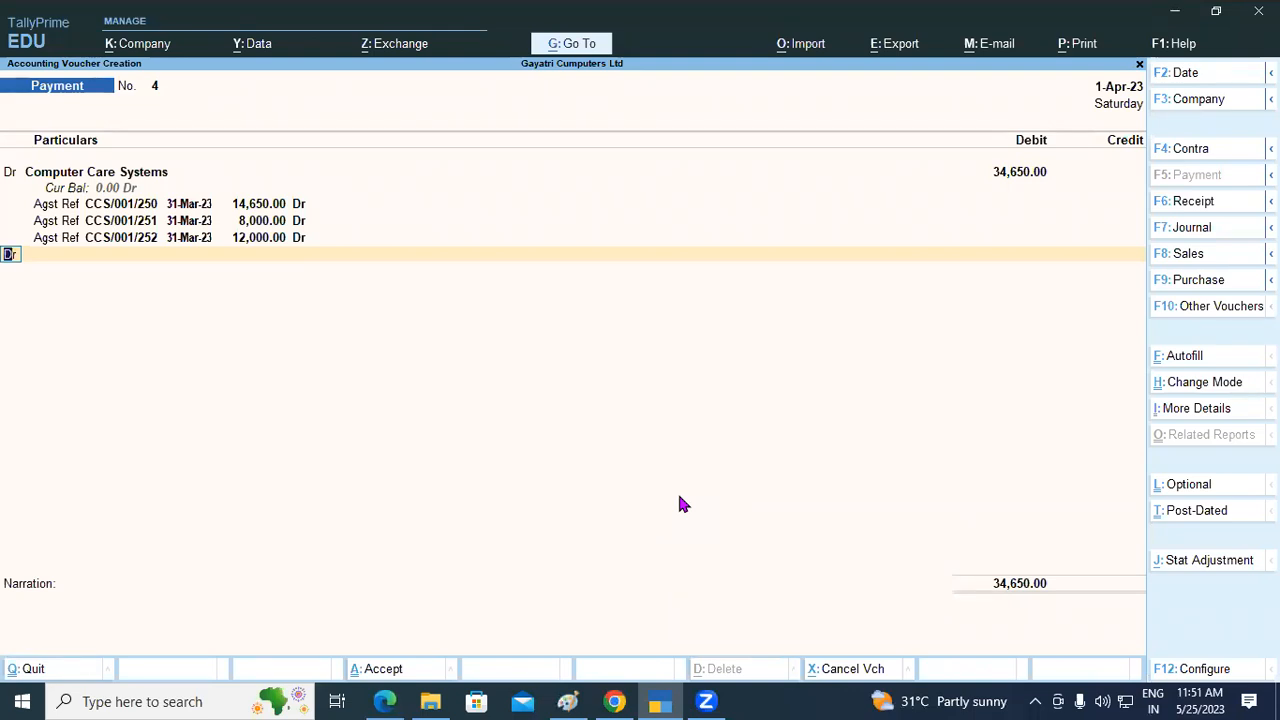
Recheck Example 5 in the PDF and credit Current A/c at SBI Bank with 34,000 in the TallyPrime voucher.
left_click(384, 701)
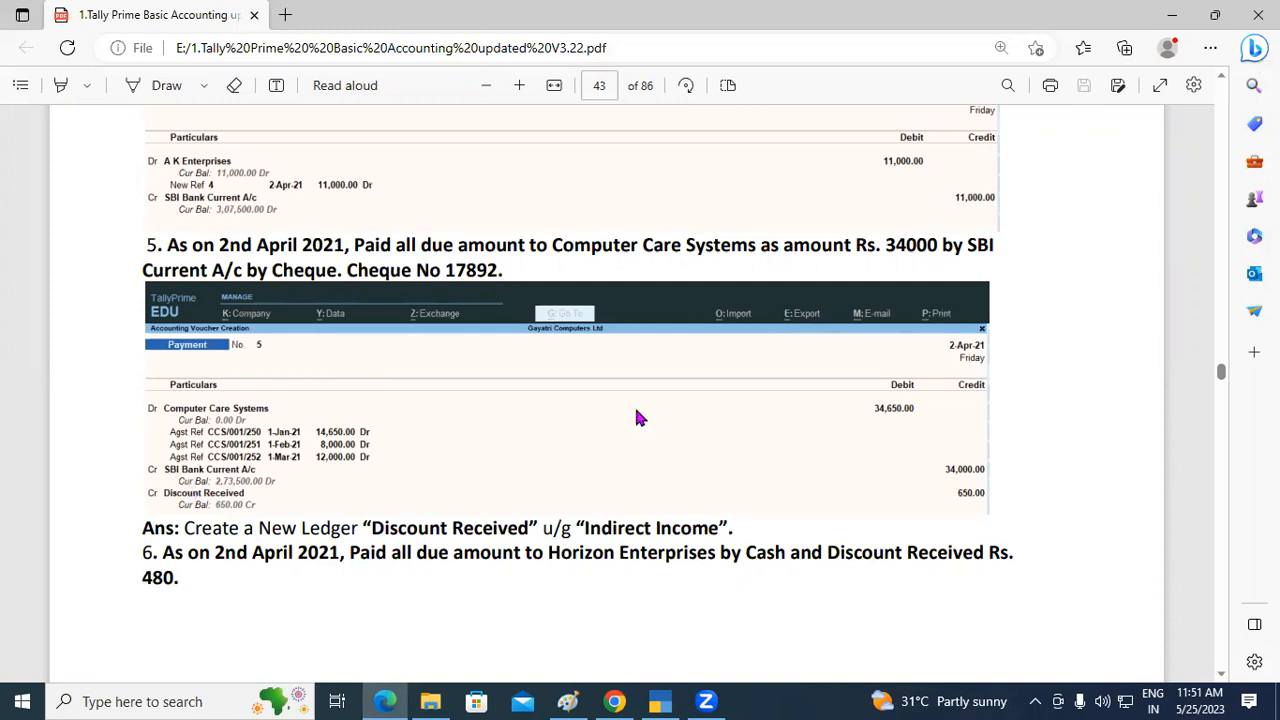
key("alt+Tab")
key("Return")
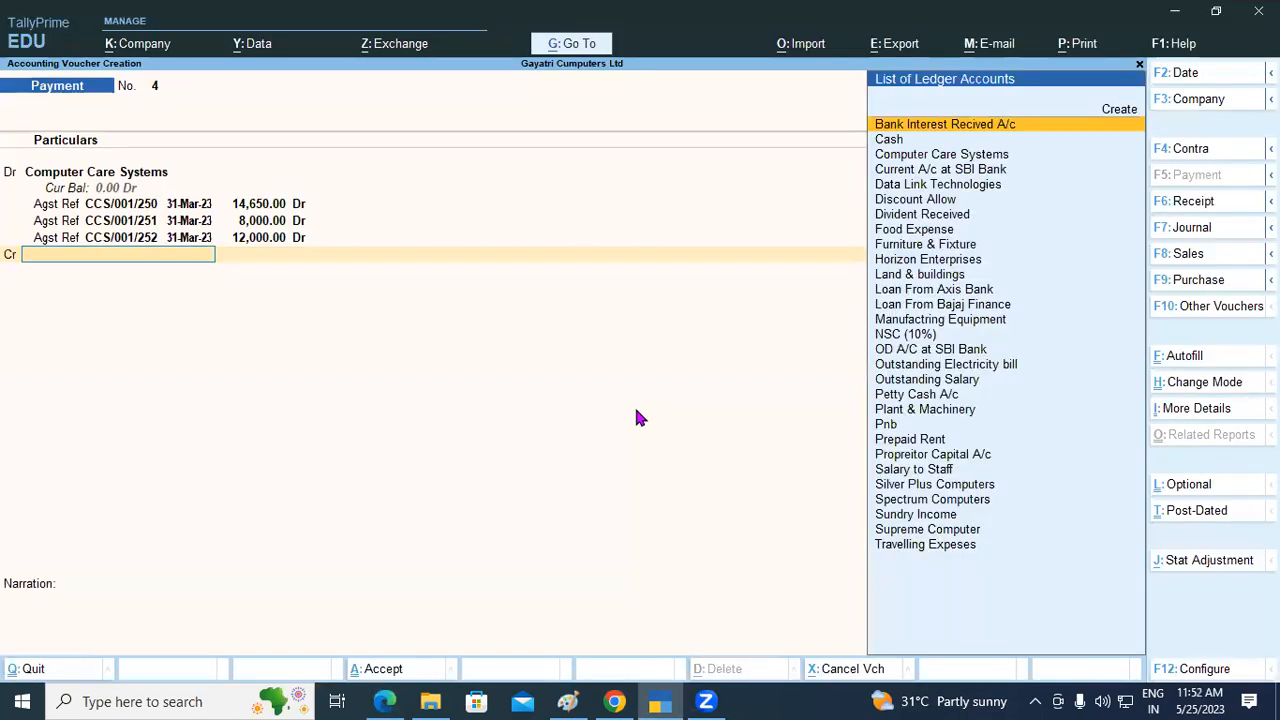
type("Sbi")
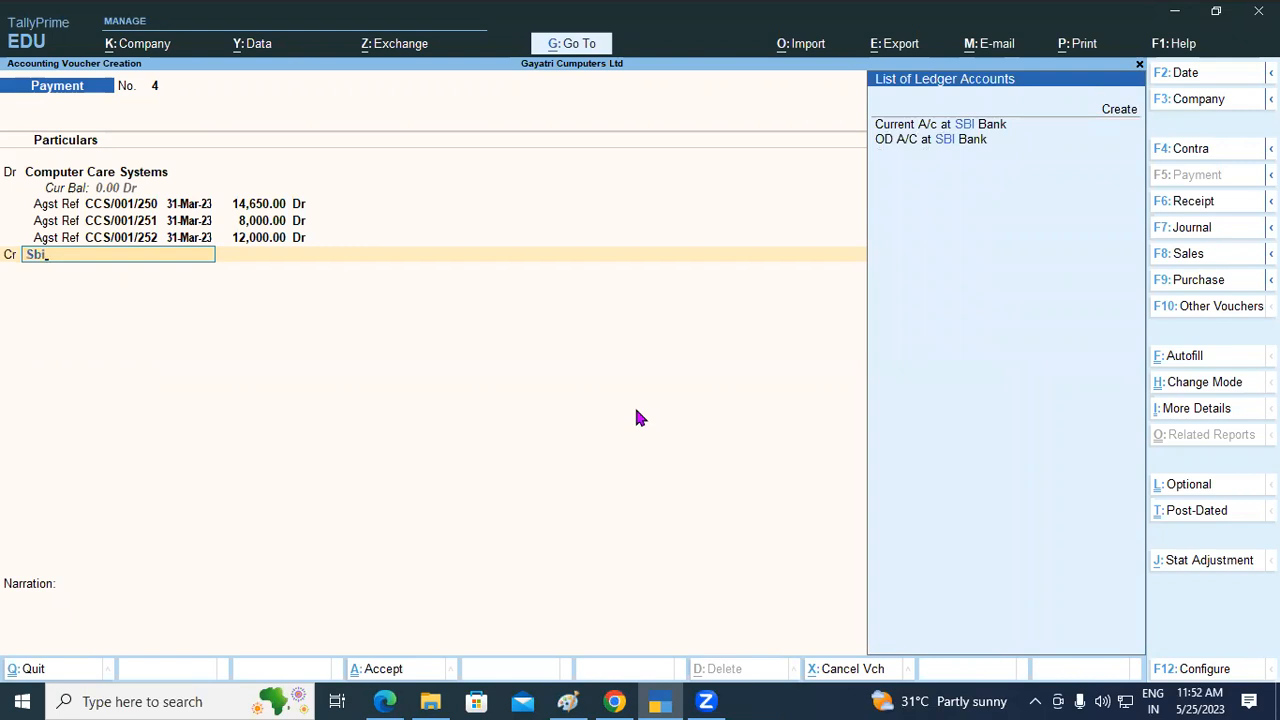
key("Return")
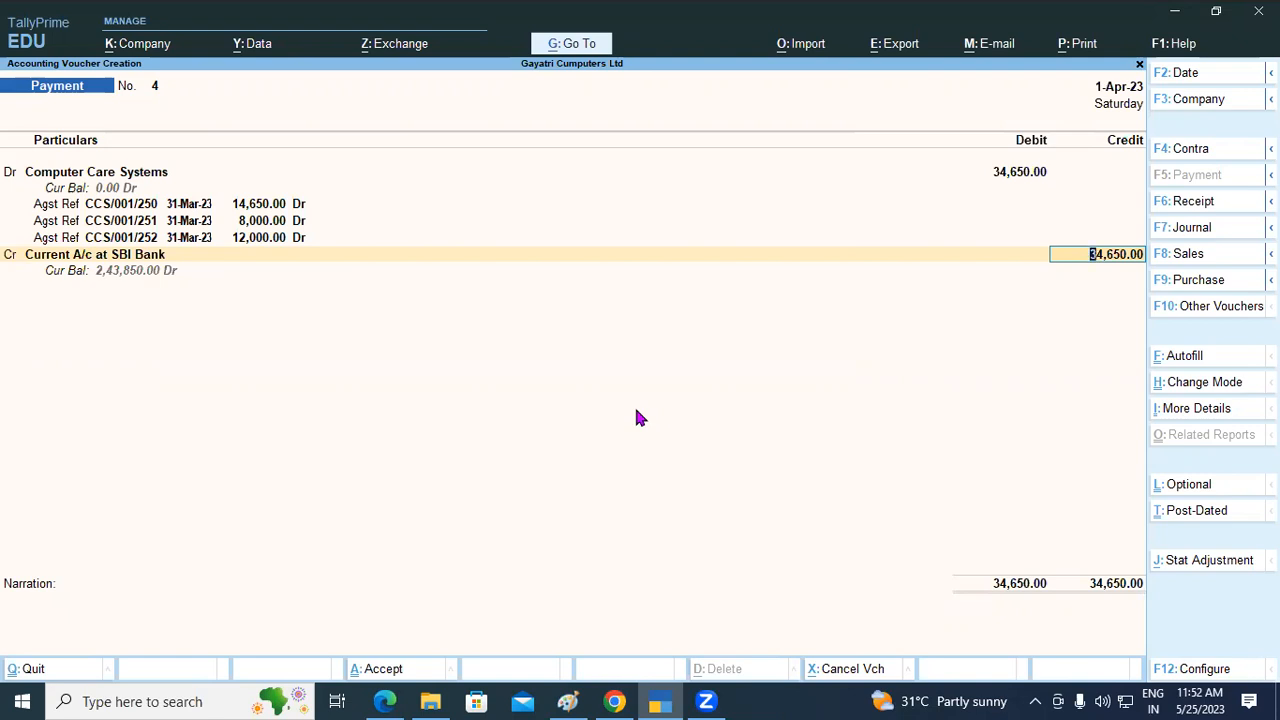
type("34,0")
type("000")
key("Return")
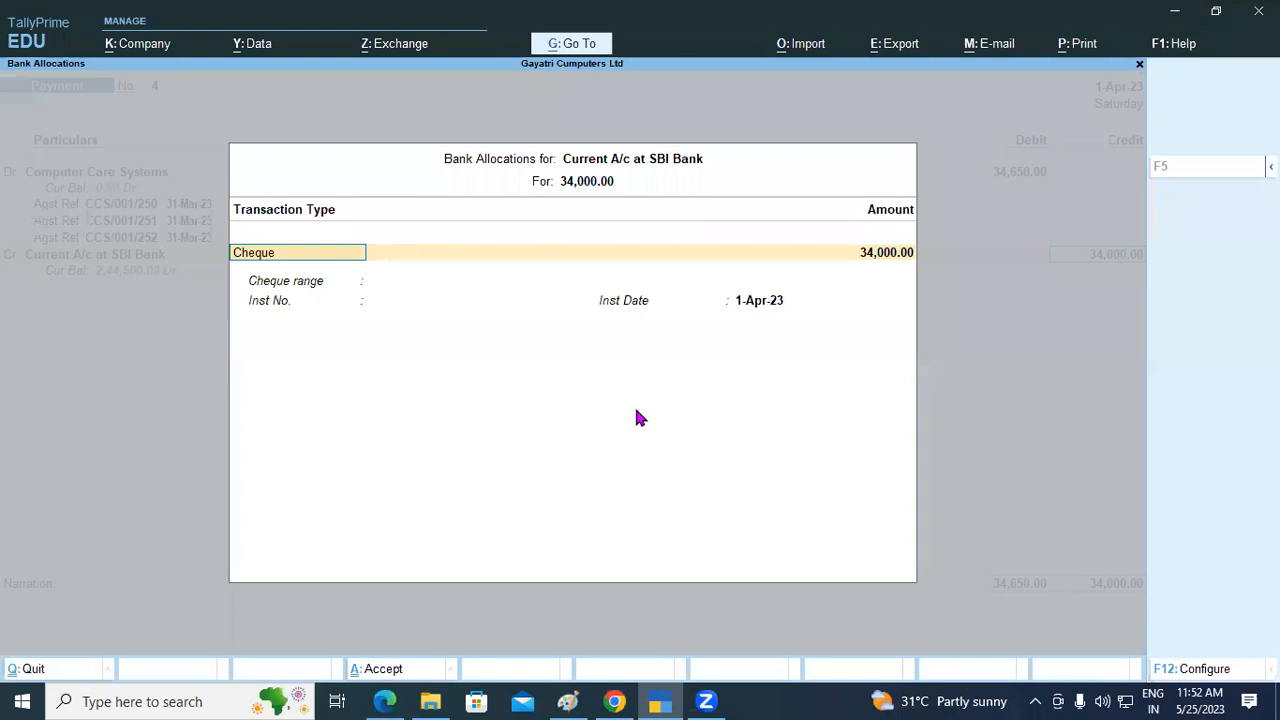
Allocate the SBI Bank payment as a cheque with instrument number 17892, dated 1-Apr-23, after checking the number in the PDF.
key("Return")
key("Return")
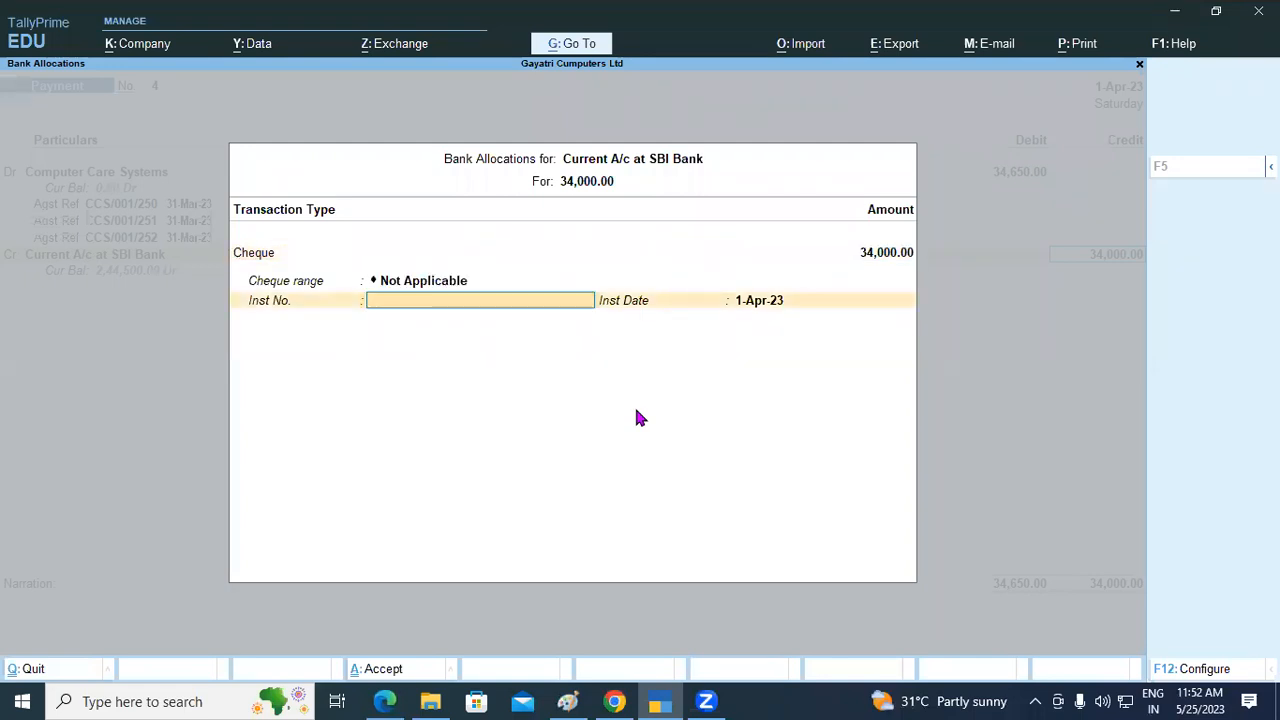
left_click(384, 700)
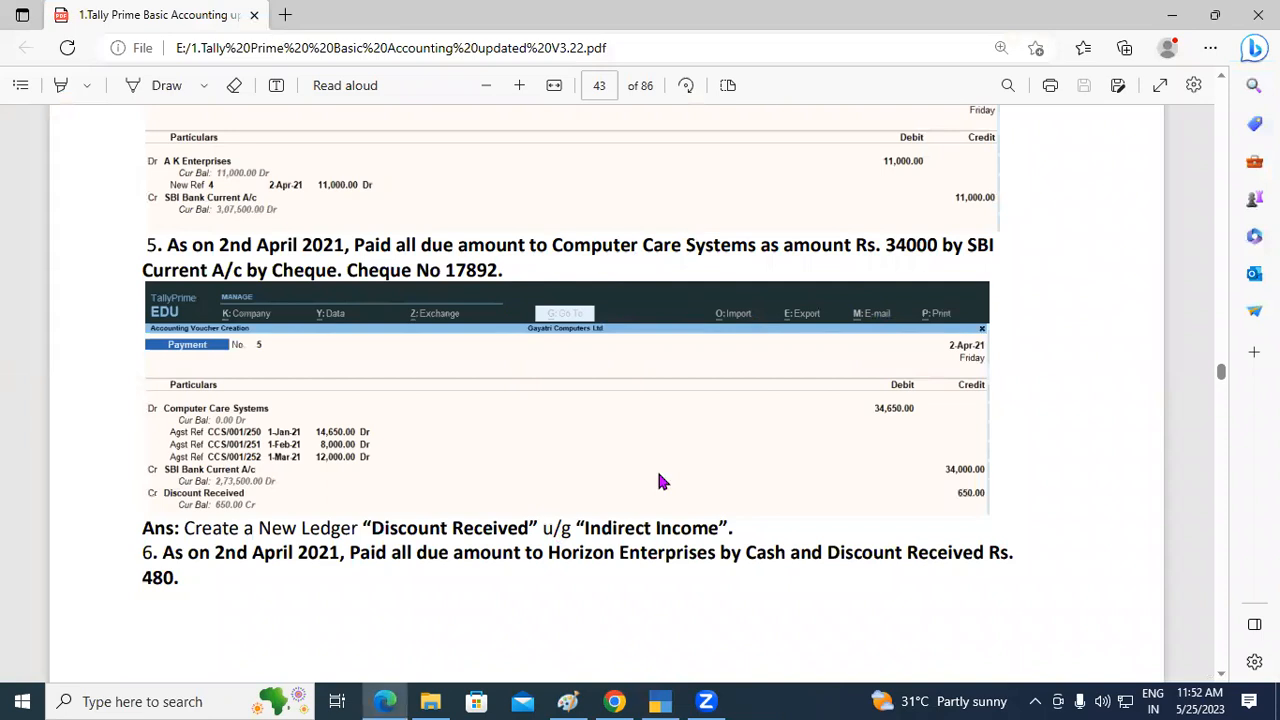
type("92")
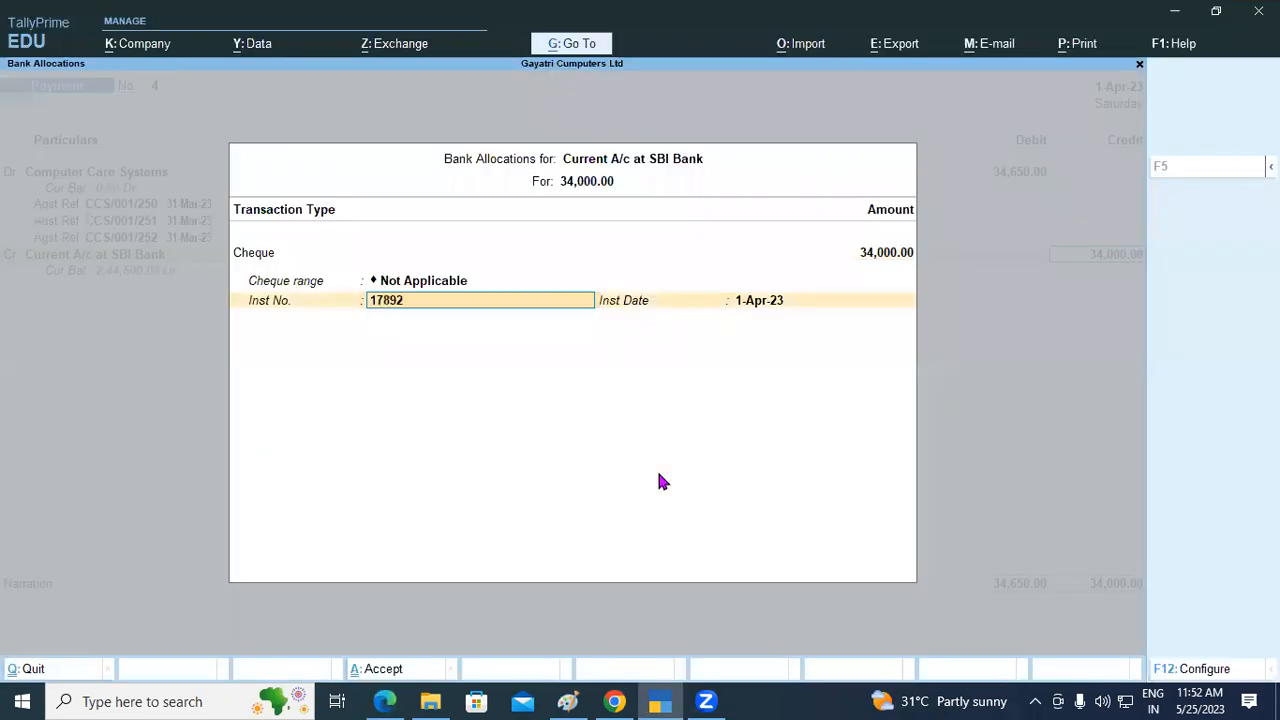
key("Return")
key("Return")
key("Return")
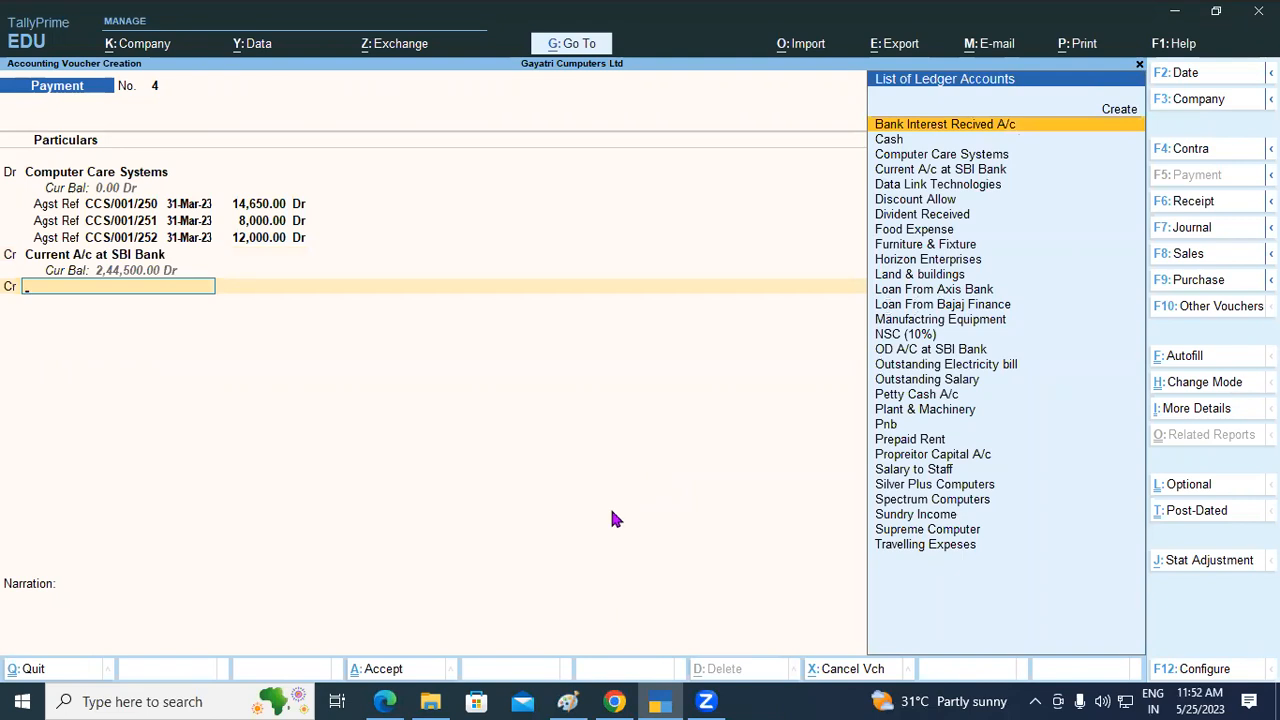
Check the discount line and its ledger group for Example 5 in the PDF, and look for a matching ledger in the voucher.
left_click(384, 701)
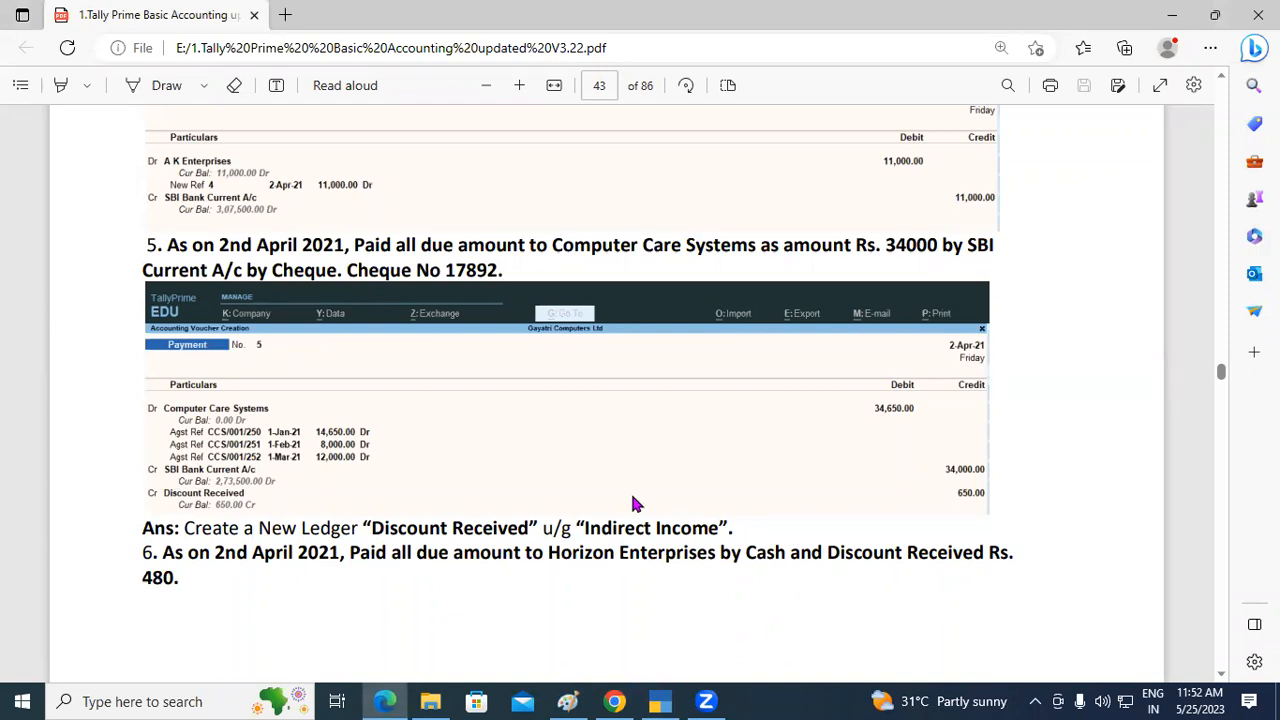
key("alt+Tab")
type("Dis")
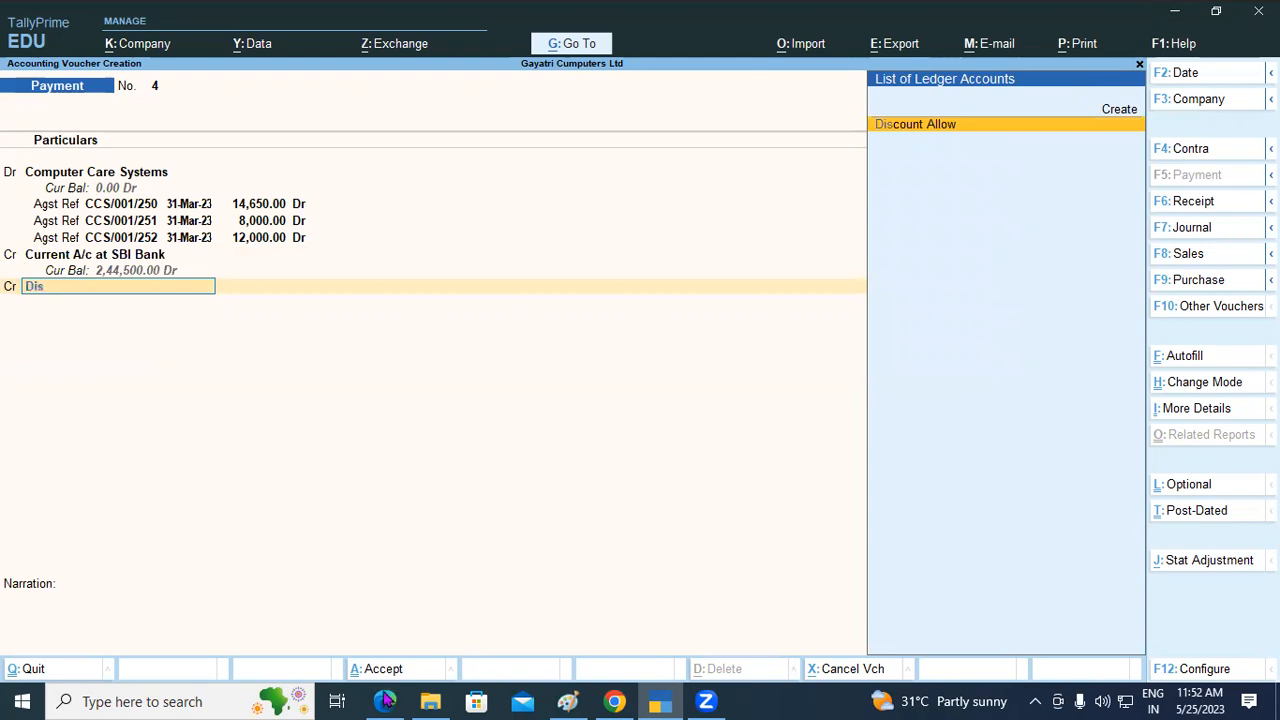
key("alt+Tab")
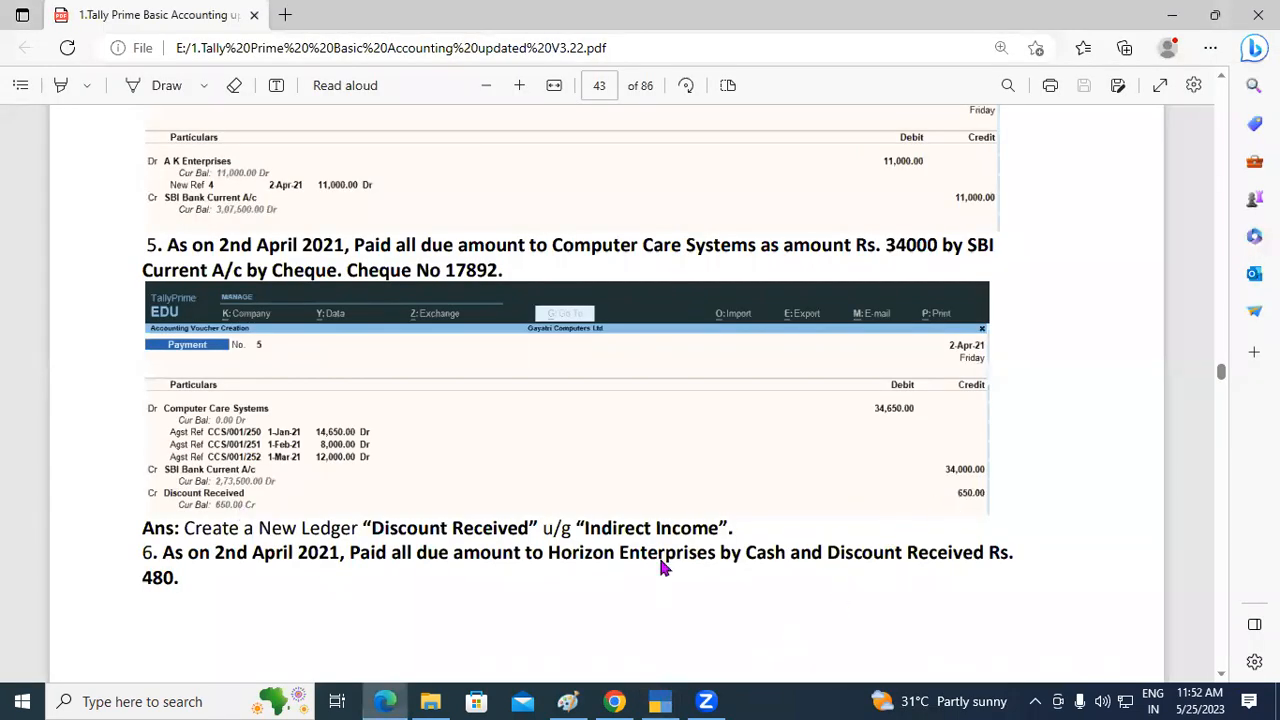
key("alt+Tab")
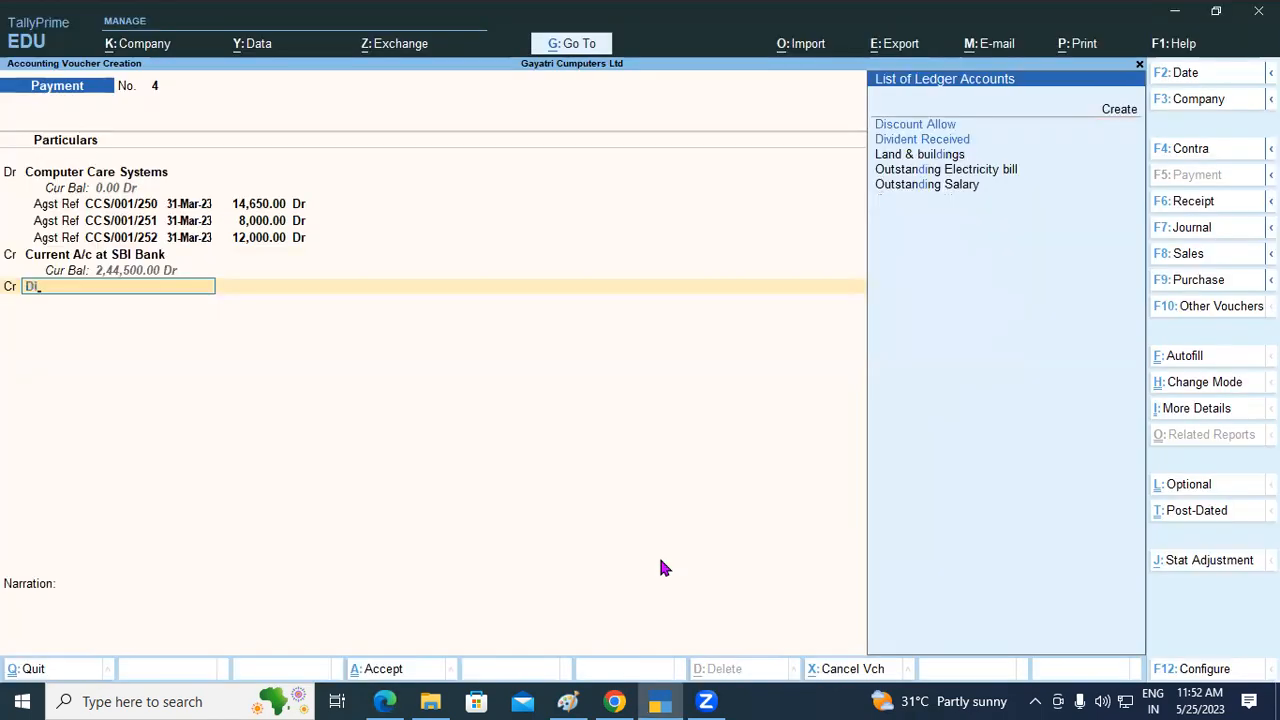
key("Down")
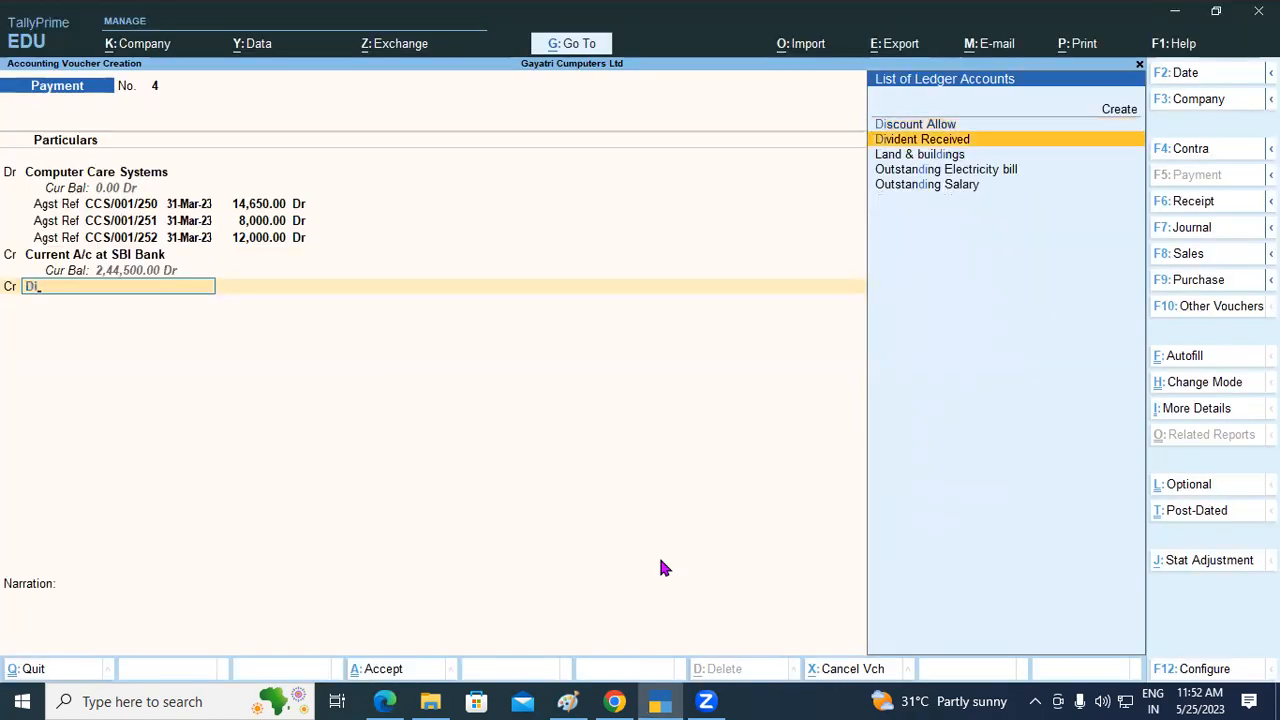
key("Return")
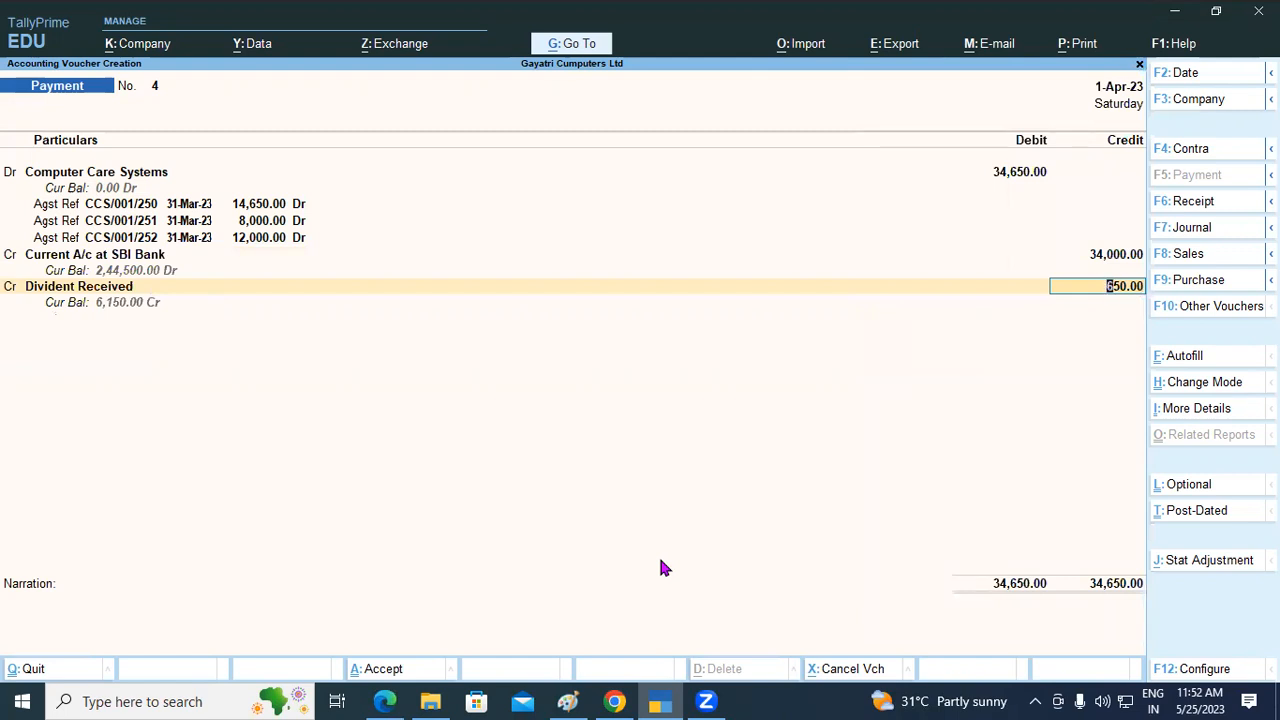
key("BackSpace")
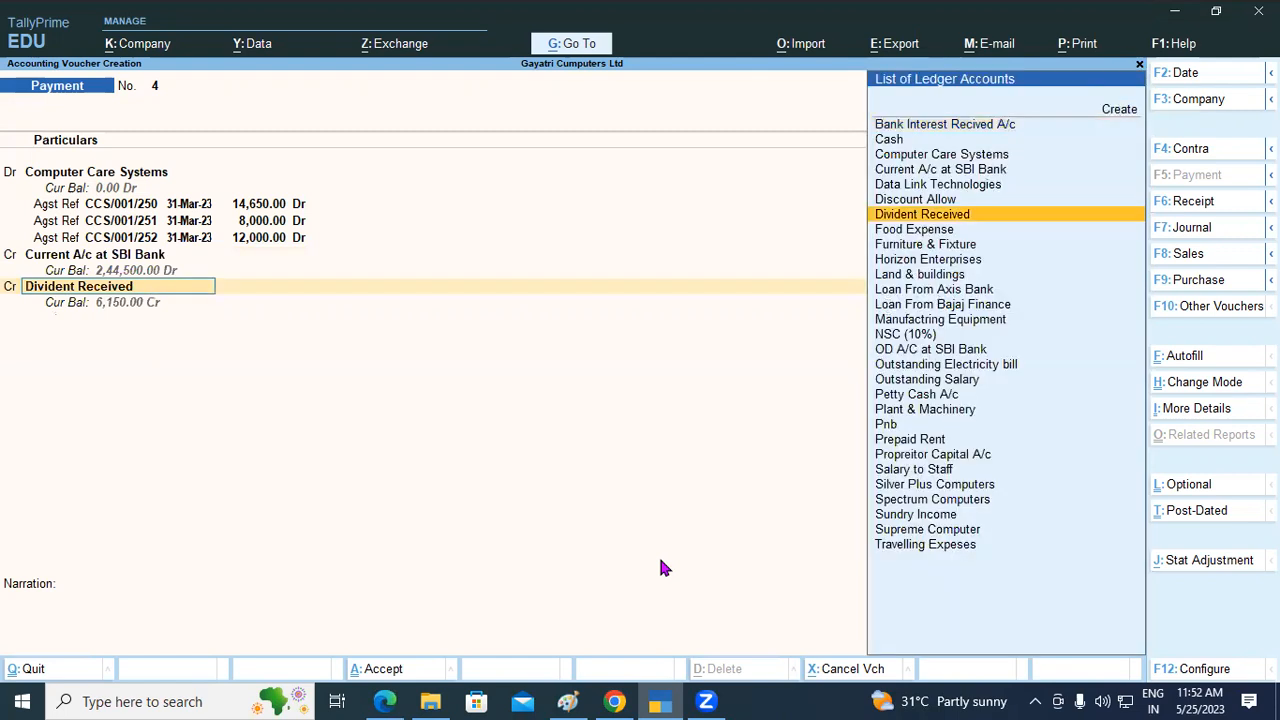
Start a new ledger from the voucher's second credit line and name it Discount Recieved.
type("Dis")
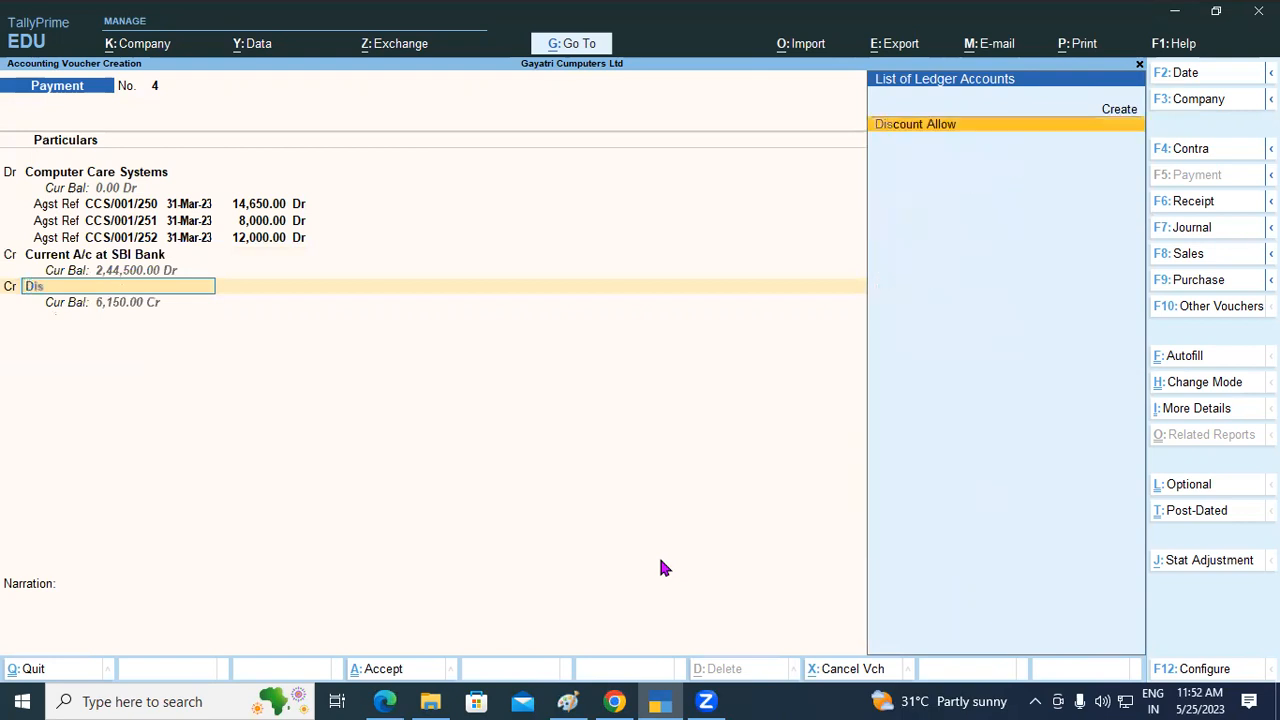
type("c")
key("alt+c")
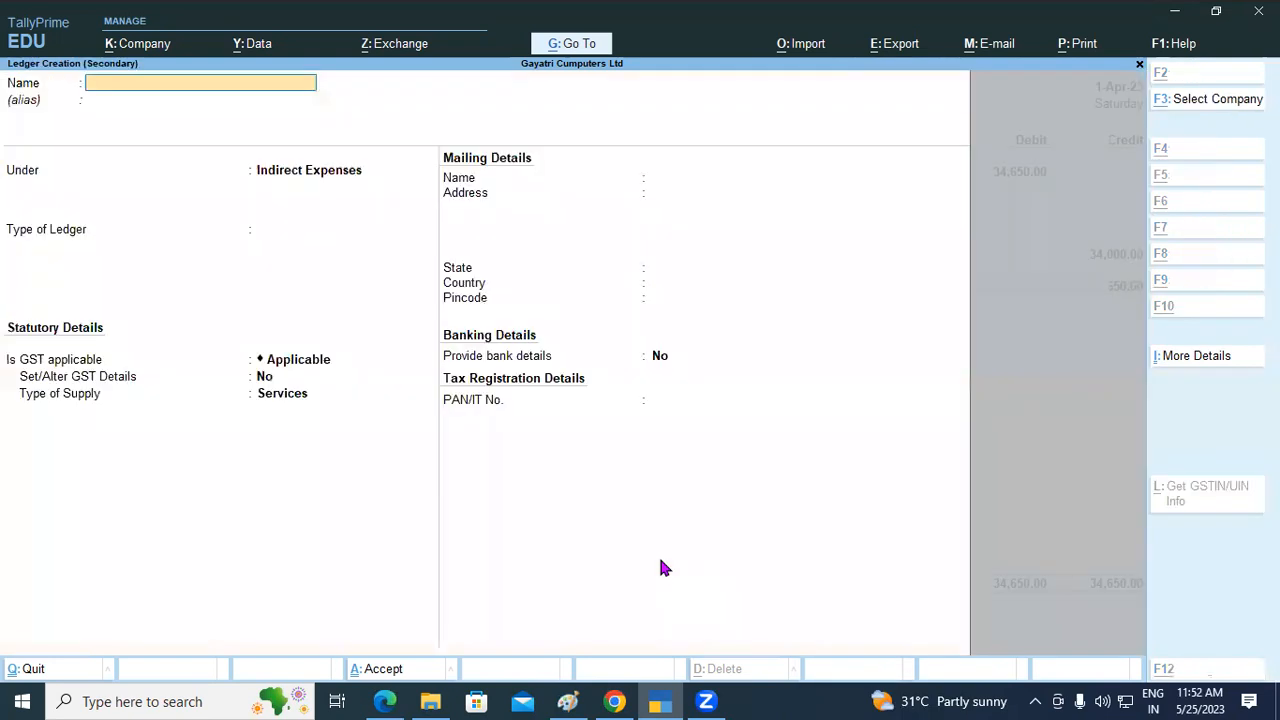
type("Di")
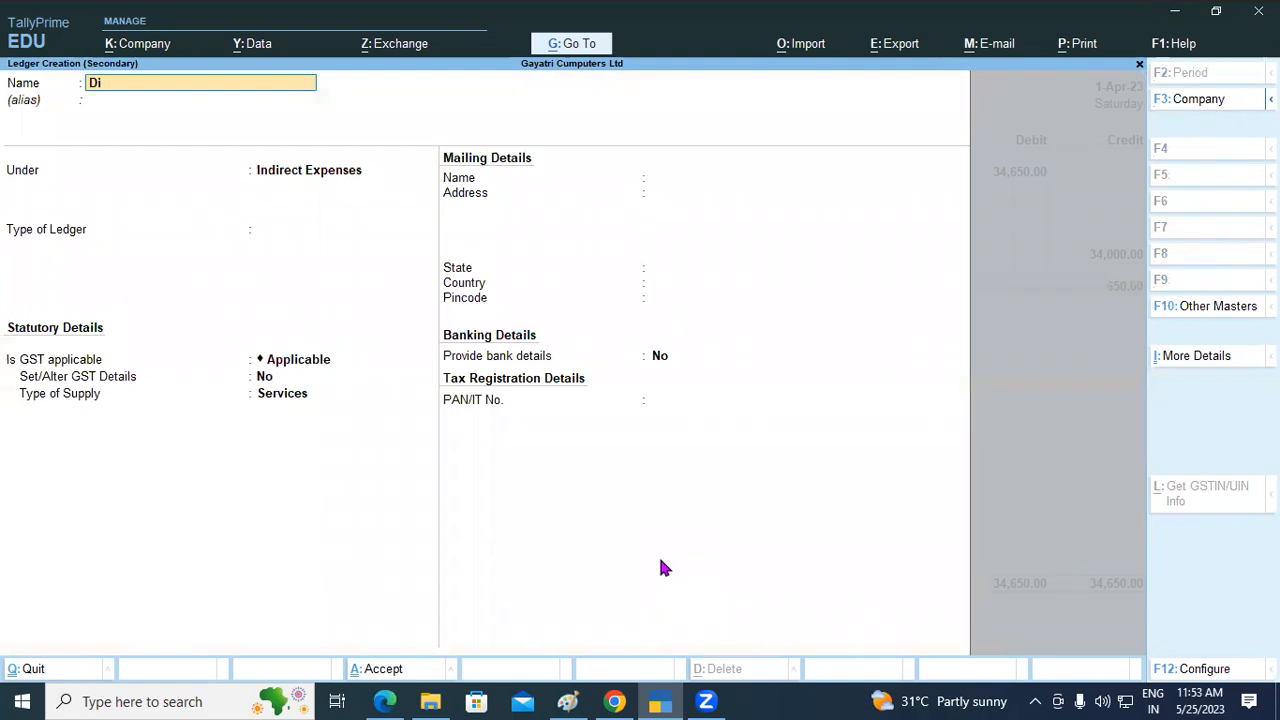
type("scount Recievd")
key("BackSpace")
type("ved")
key("Return")
key("Return")
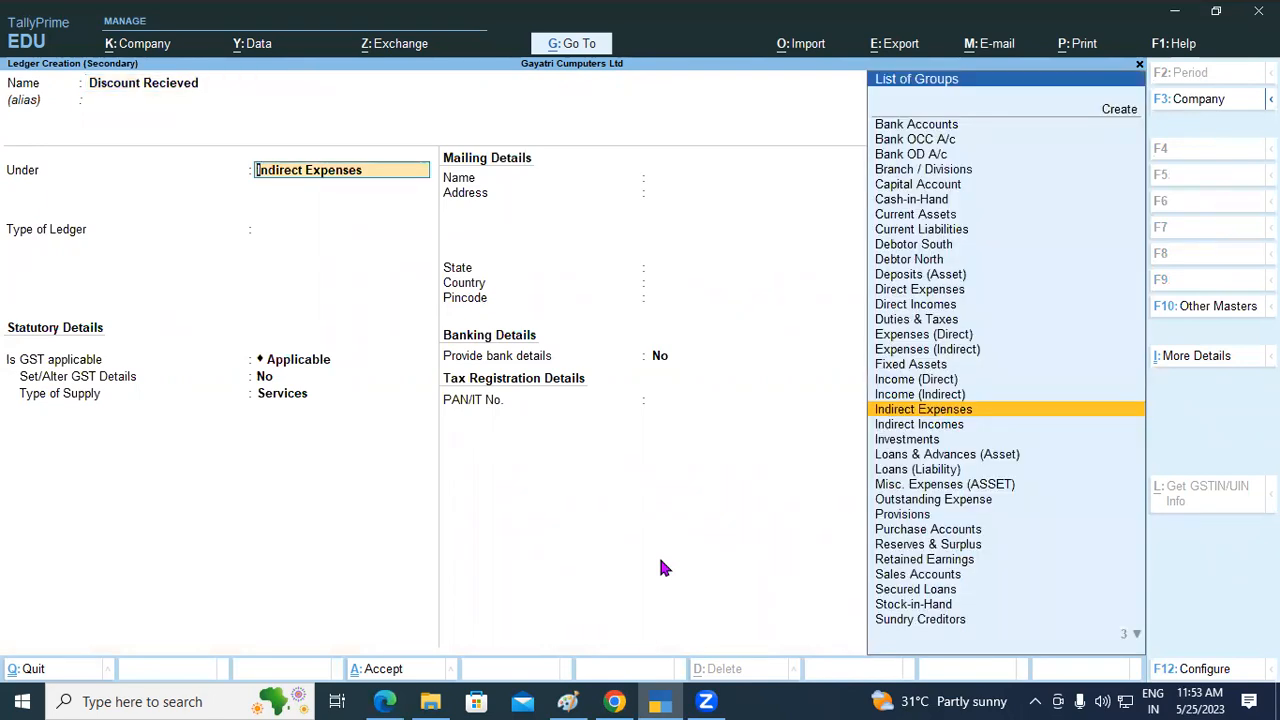
Place the Discount Recieved ledger under Indirect Incomes and save it into the voucher's credit line.
type("Indir")
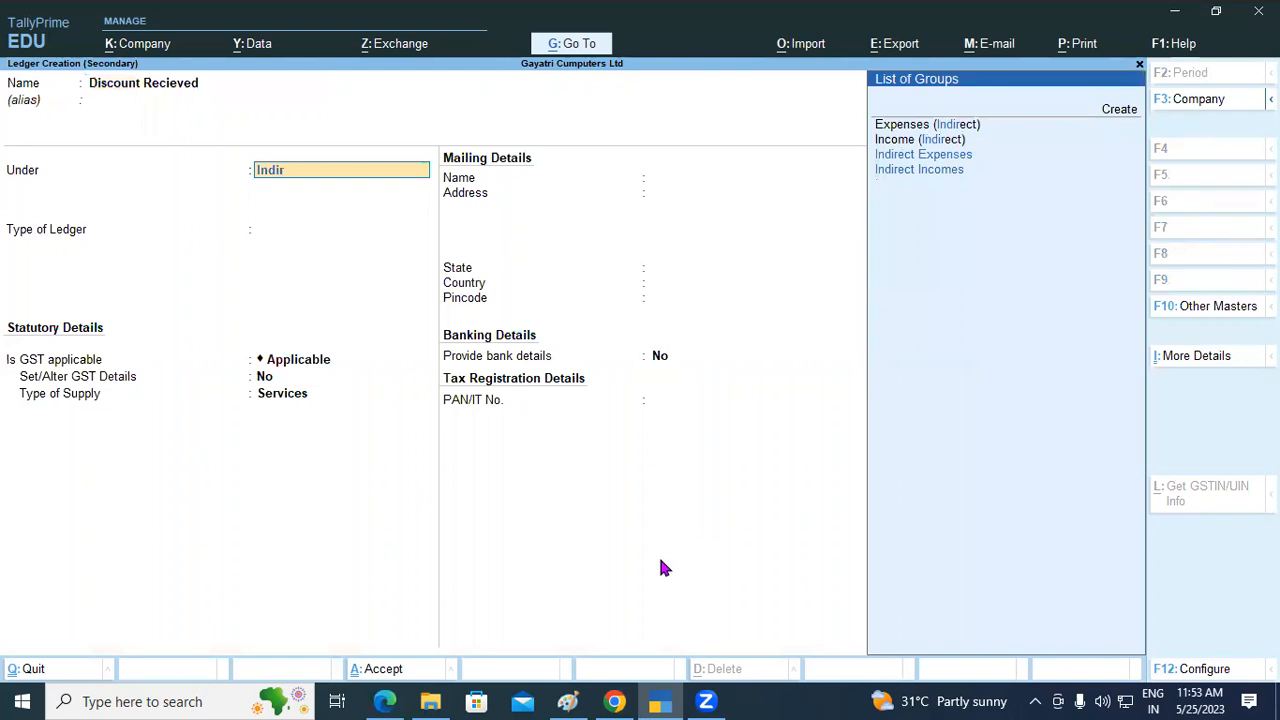
key("Down")
key("Down")
key("Down")
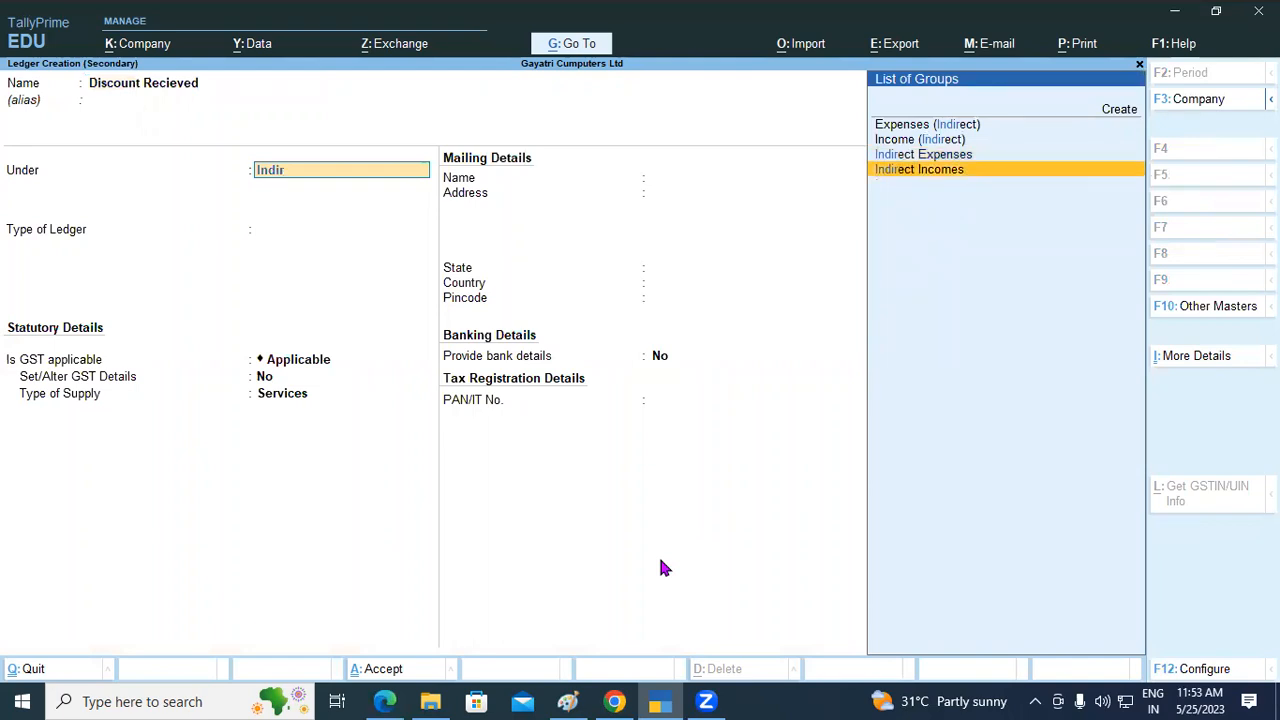
key("Return")
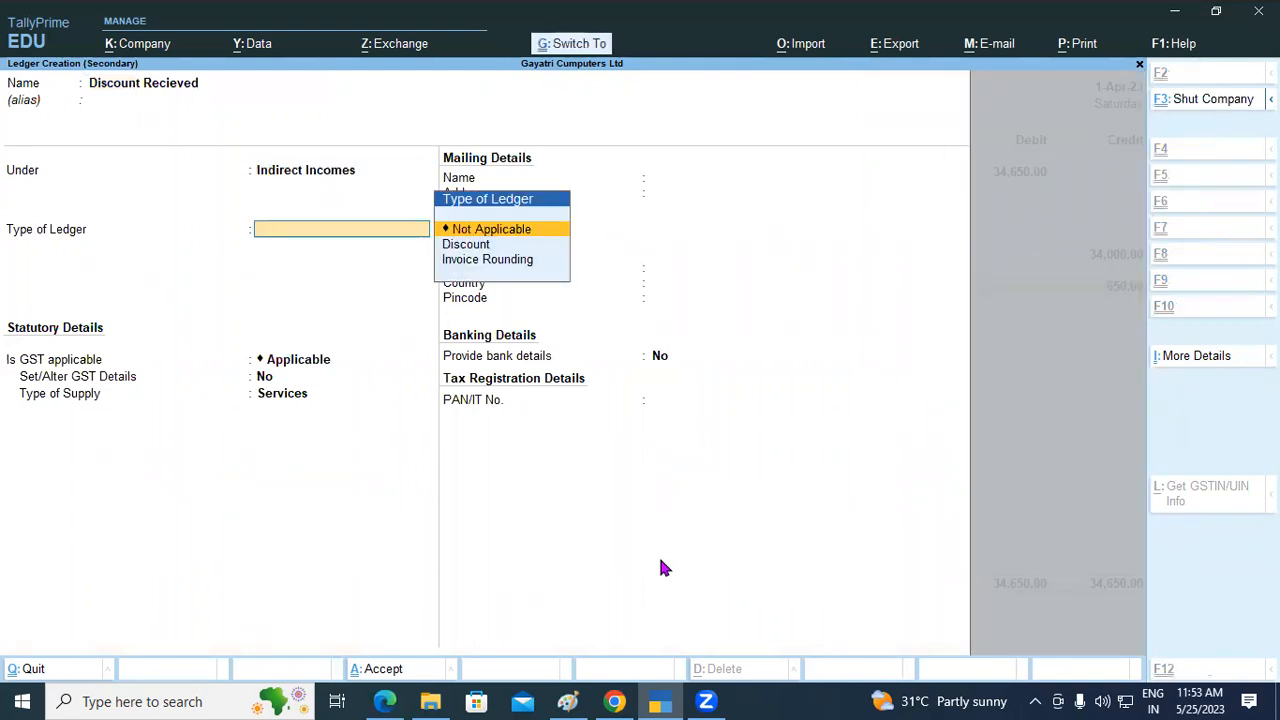
key("ctrl+a")
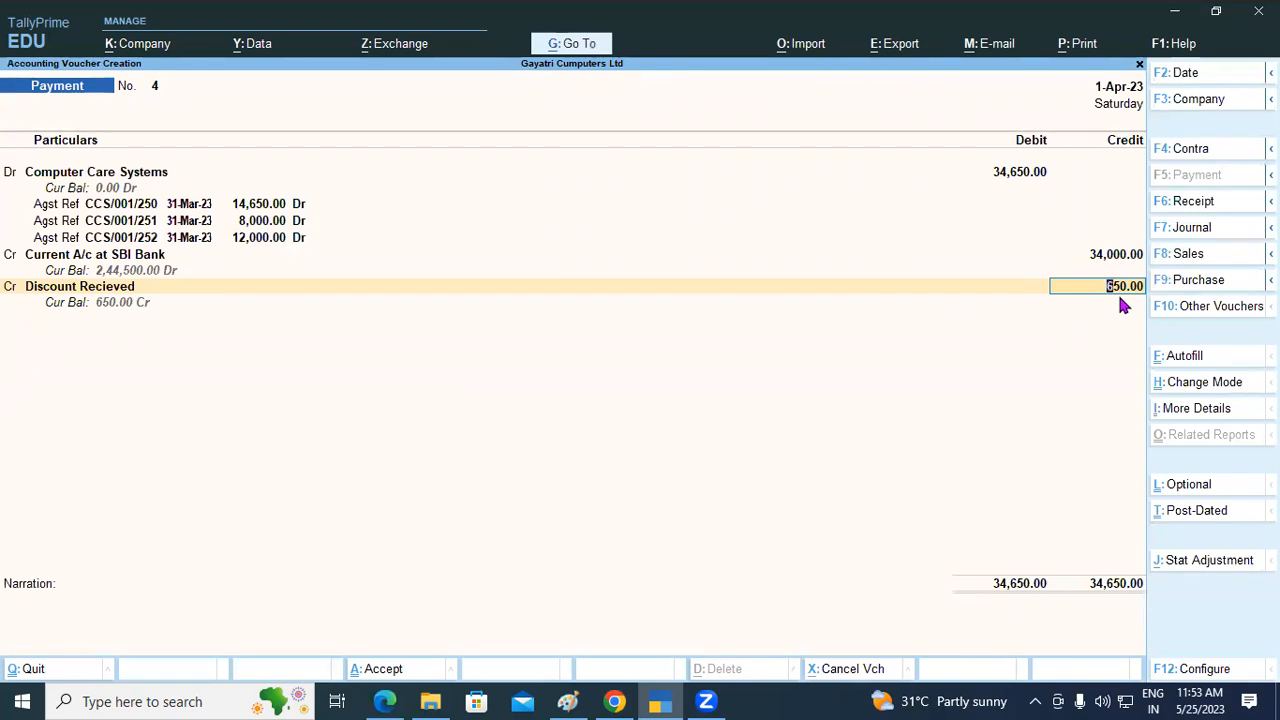
Save the Computer Care Systems payment voucher with 650 credited to Discount Recieved and return to the Gateway of Tally.
key("ctrl")
key("ctrl+a")
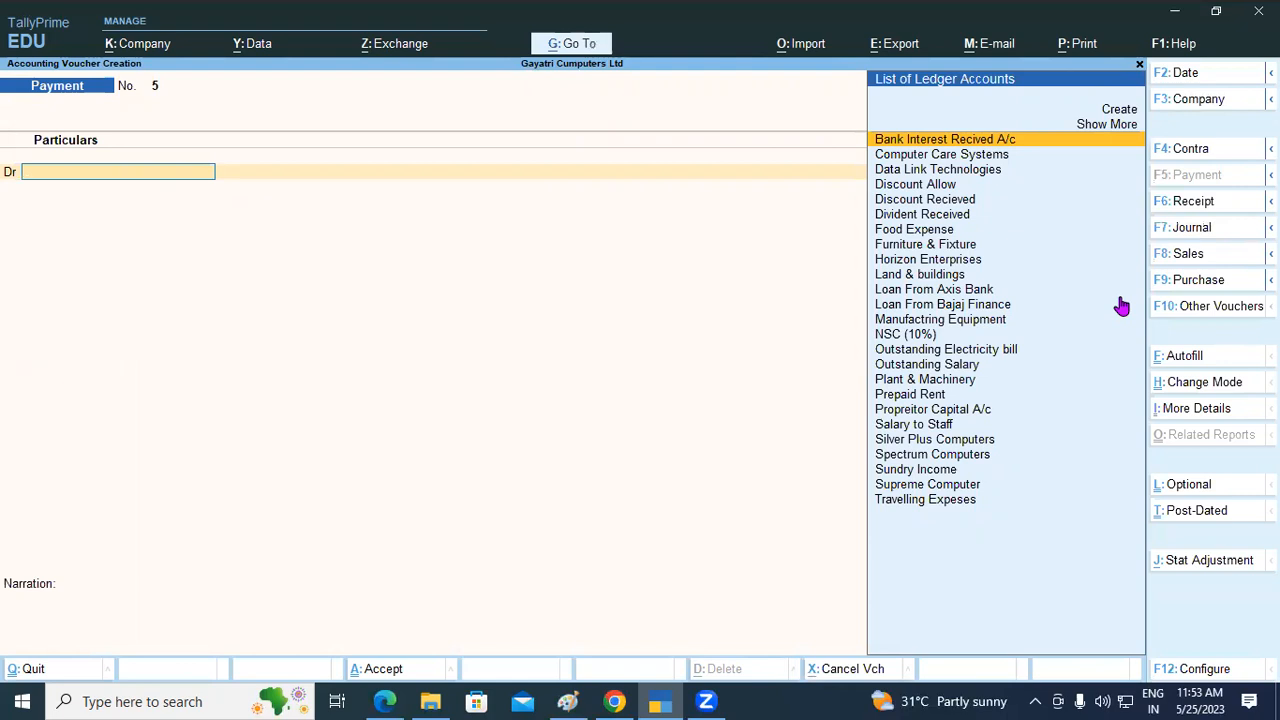
key("Escape")
key("Escape")
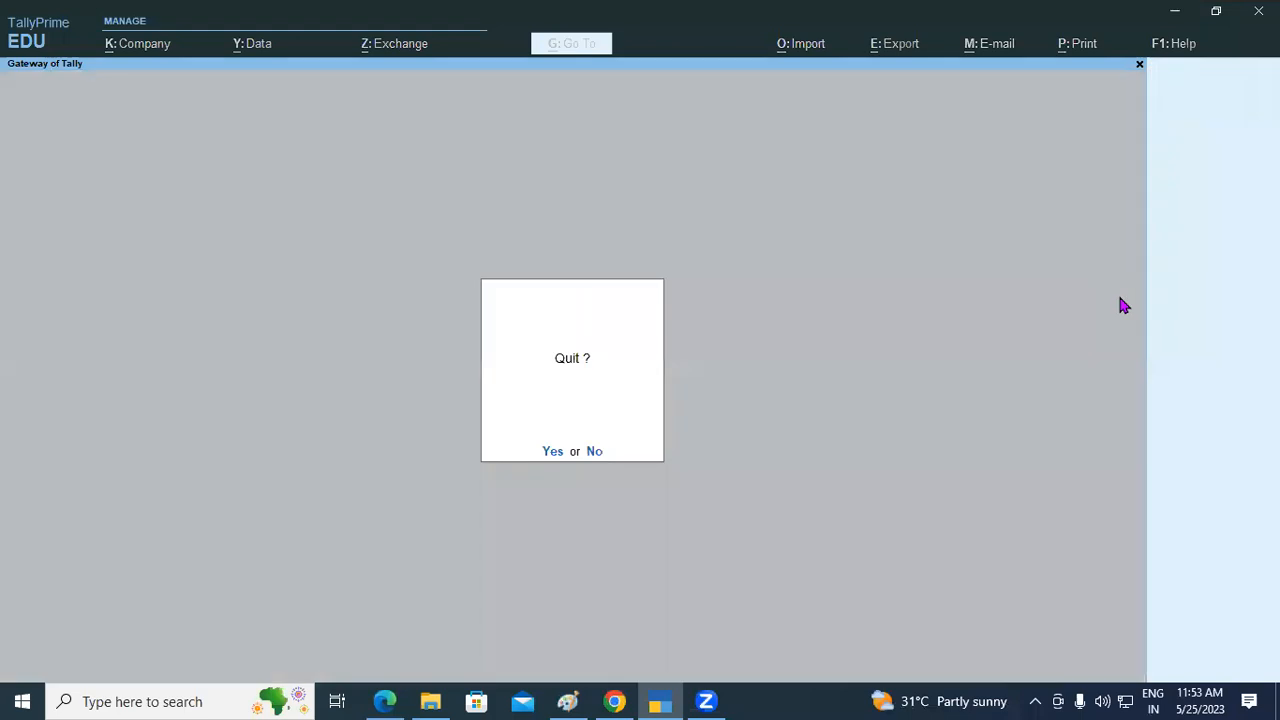
key("Escape")
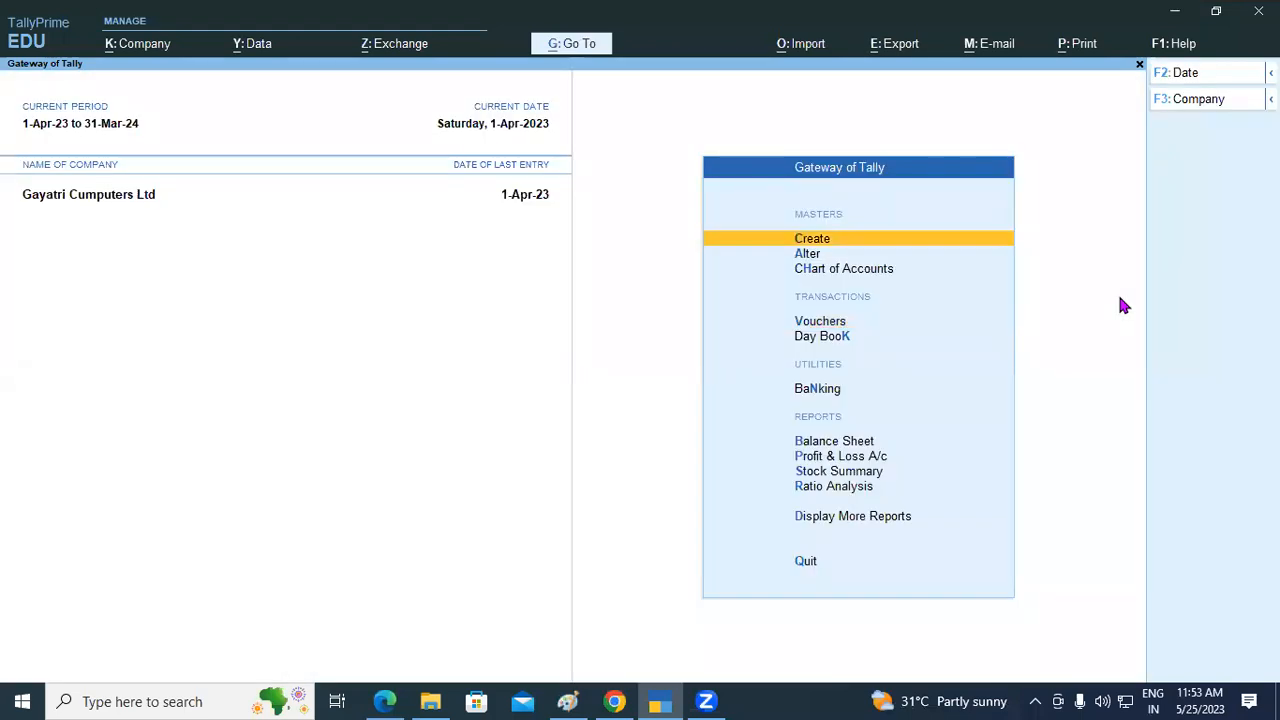
key("Down")
key("Return")
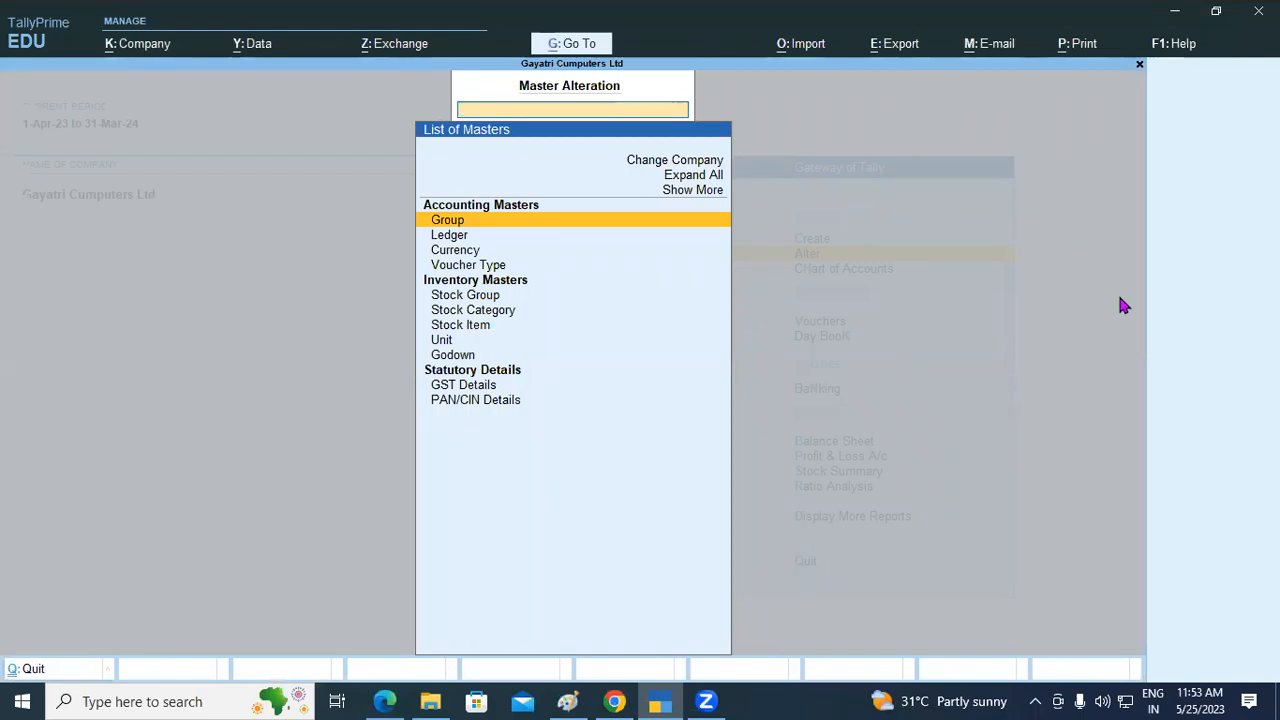
key("Escape")
key("Escape")
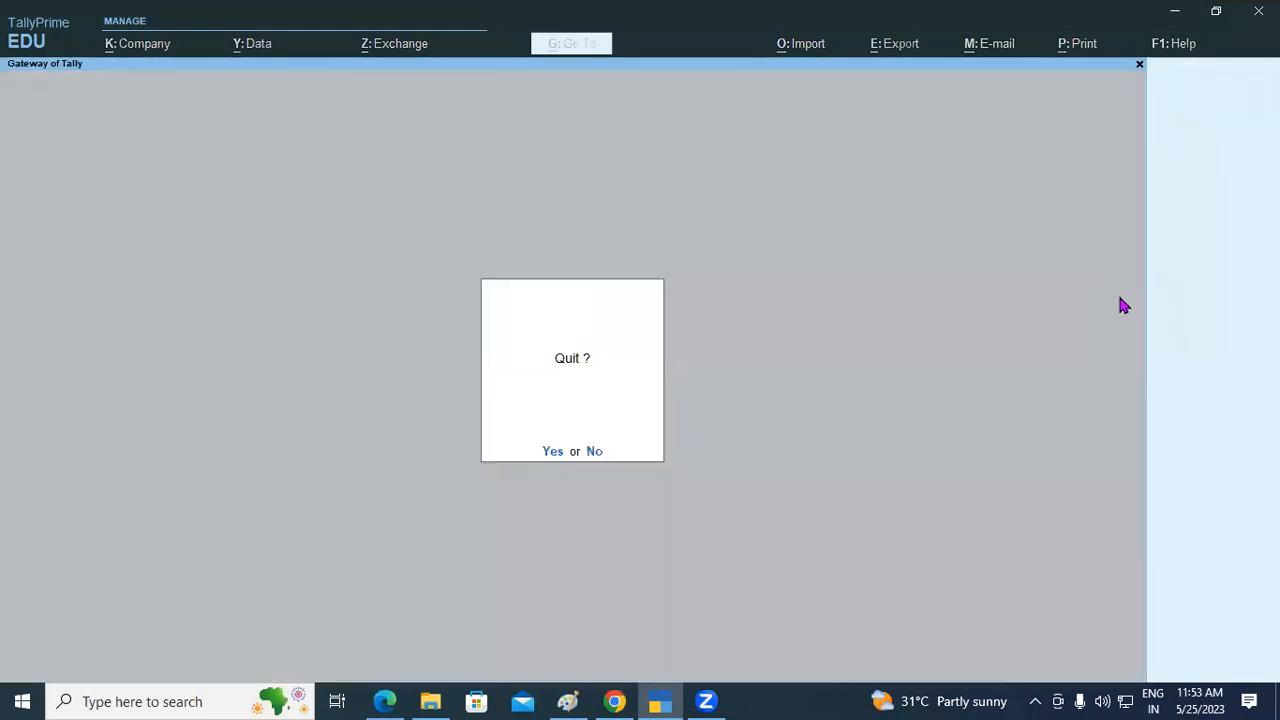
key("Escape")
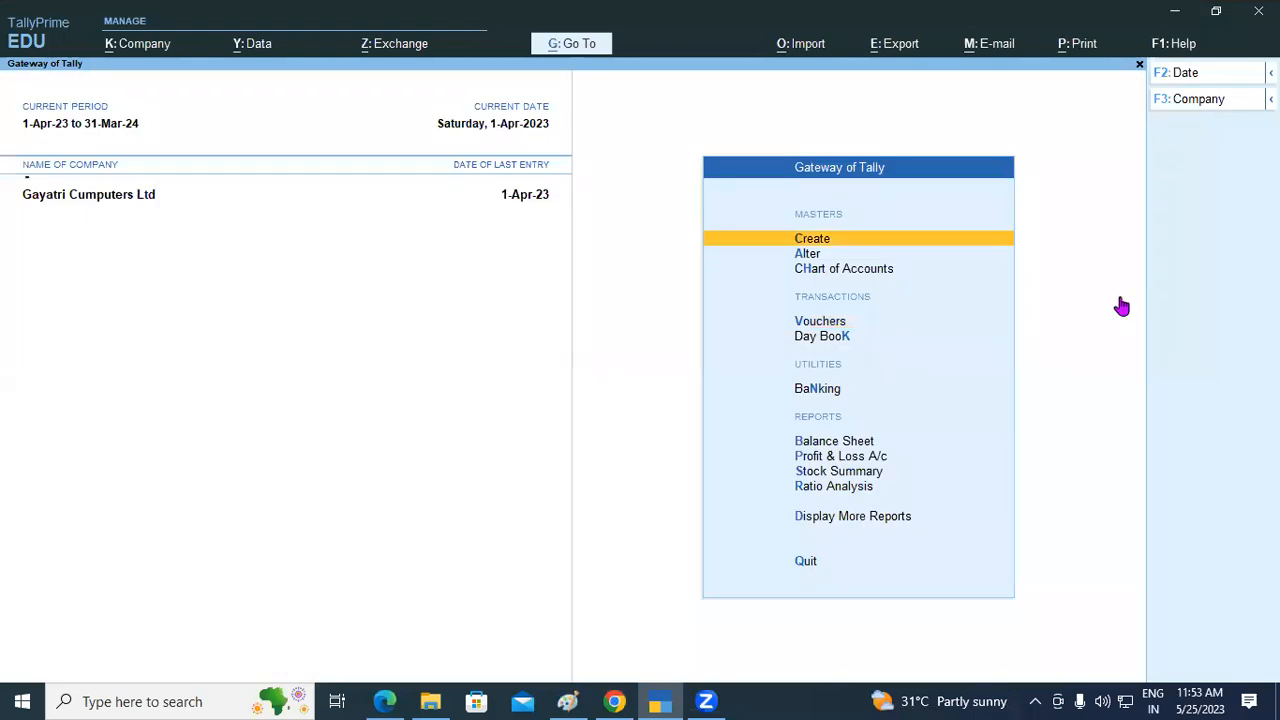
In a new payment voucher, debit Computer Care Systems and check its pending bills with Agst Ref, then back out.
type("v")
type("C")
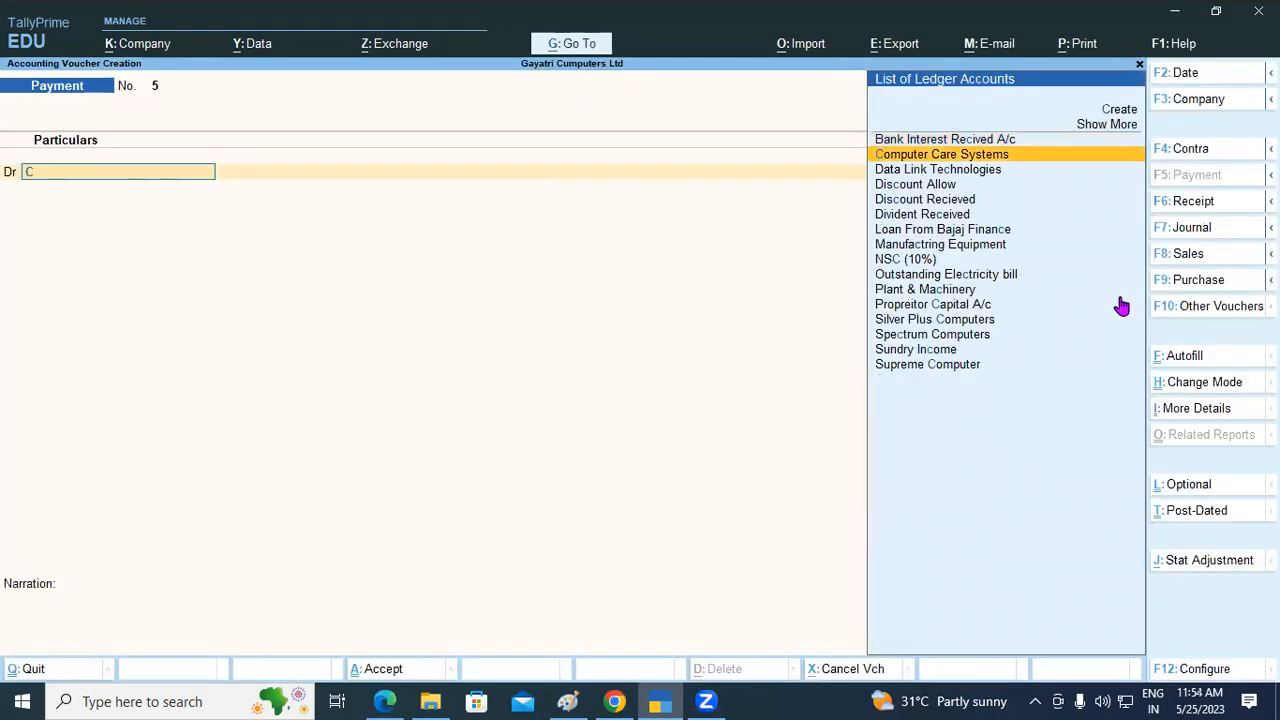
type("u")
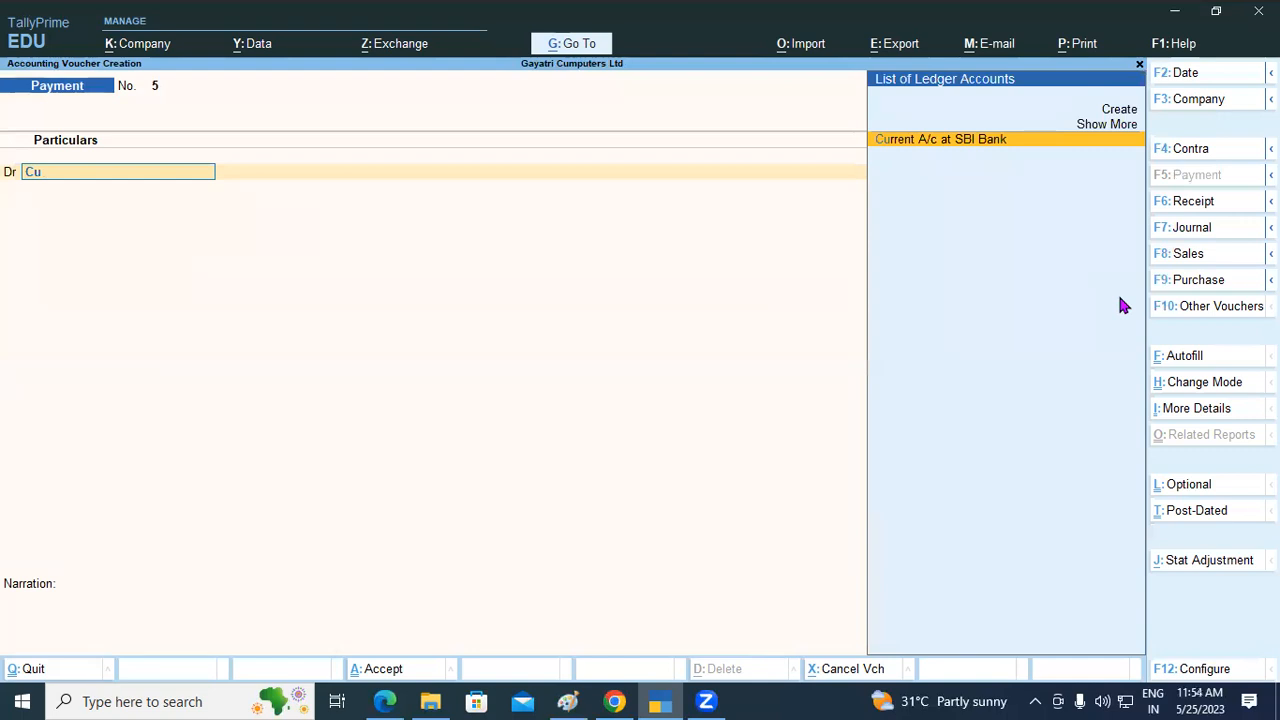
key("BackSpace")
type("o")
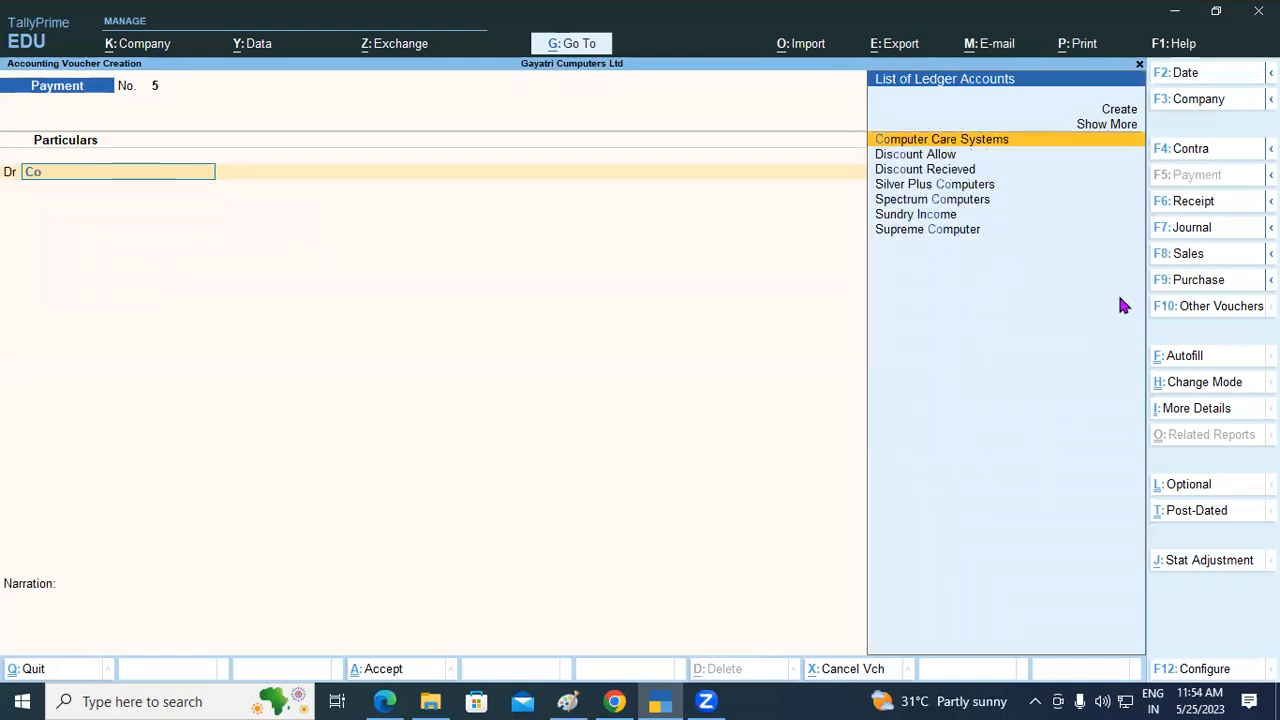
key("Return")
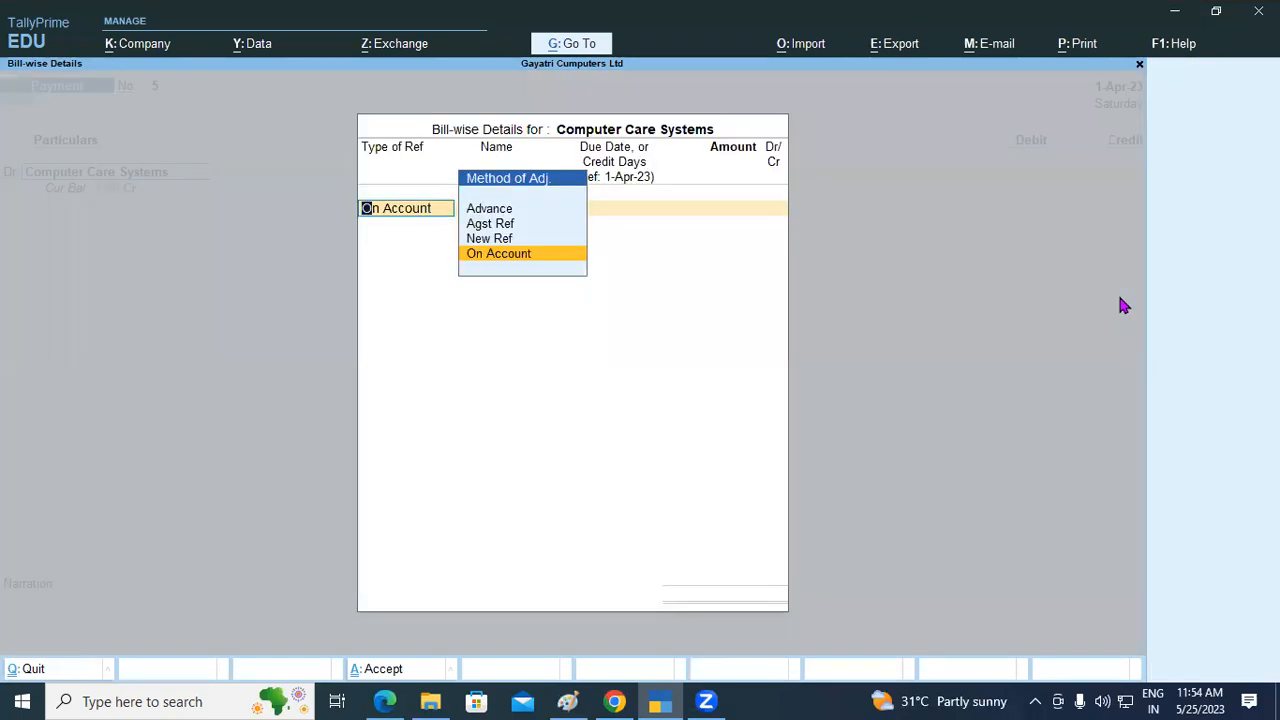
key("Up")
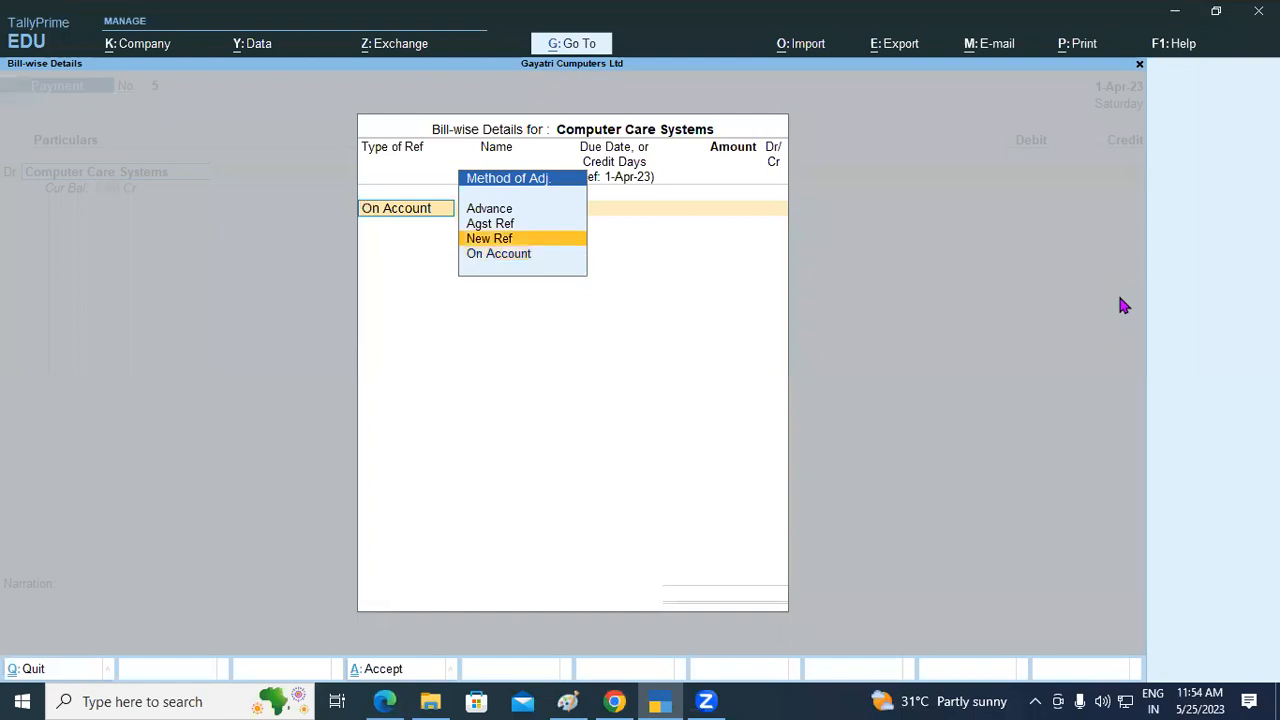
key("Up")
key("Return")
key("Escape")
key("Escape")
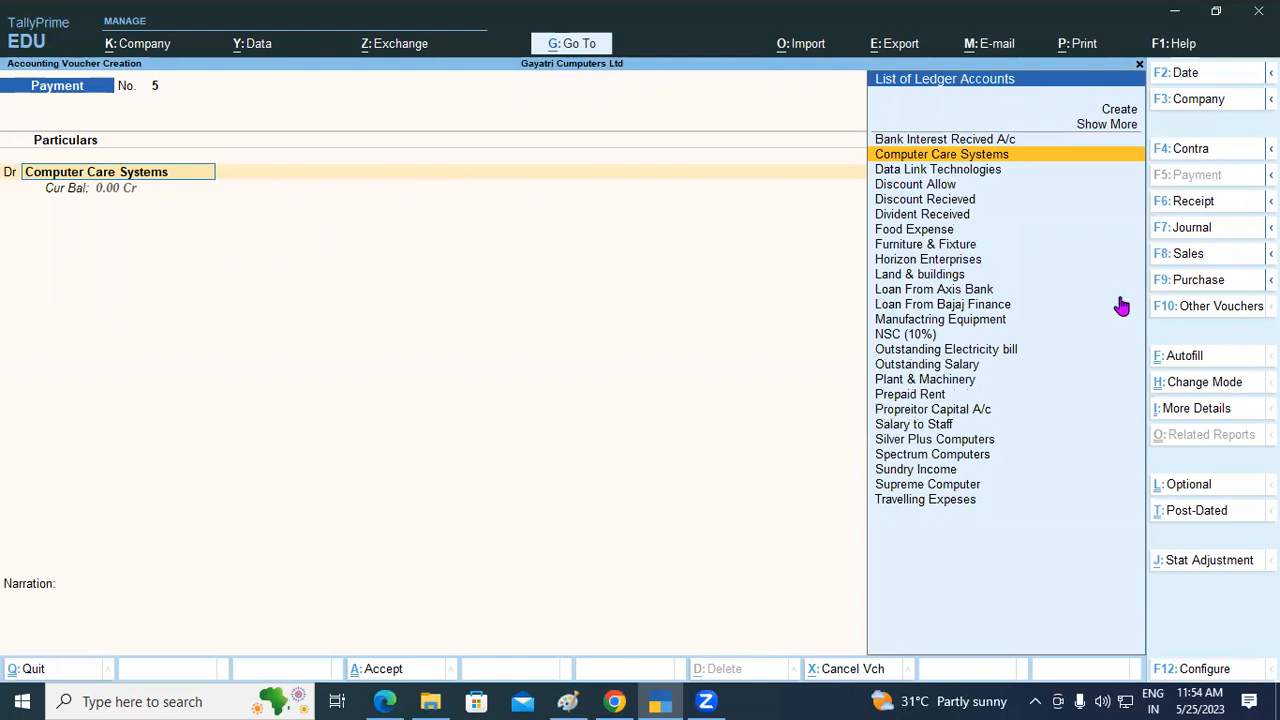
Open the Computer Care Systems ledger from the voucher, review its opening bill-wise breakup, and leave without saving changes.
key("ctrl")
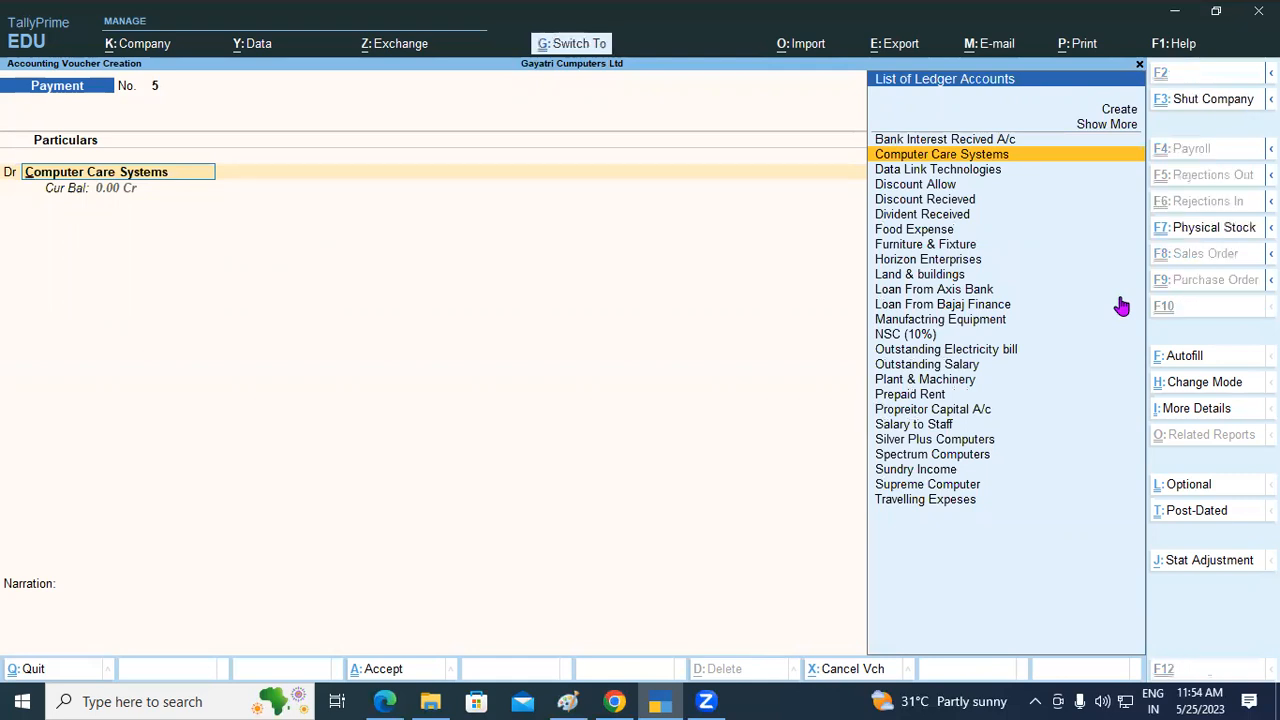
key("ctrl+Return")
key("Return")
key("Return")
key("Return")
key("Return")
key("Return")
key("Return")
key("Return")
key("Return")
key("Return")
key("Return")
key("Return")
key("Return")
key("Return")
key("Return")
key("Return")
key("Return")
key("Return")
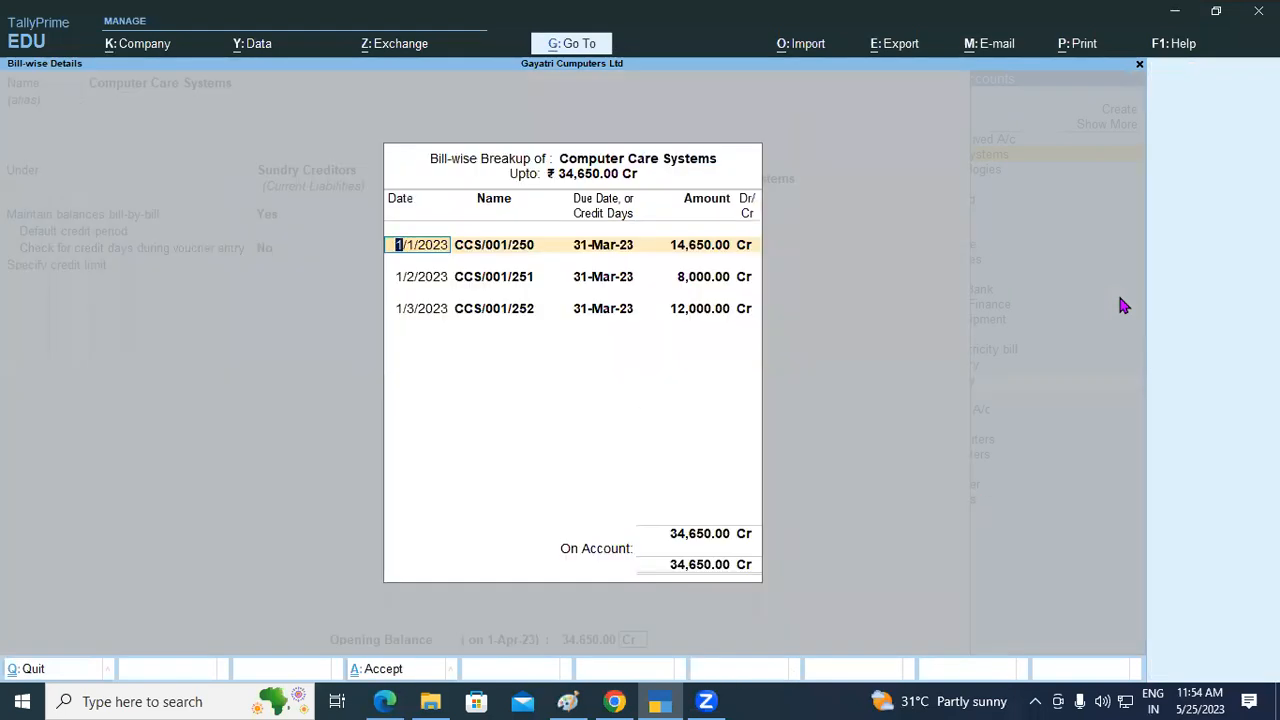
key("Return")
key("Return")
key("Return")
key("Return")
key("Return")
key("Return")
key("Return")
key("Return")
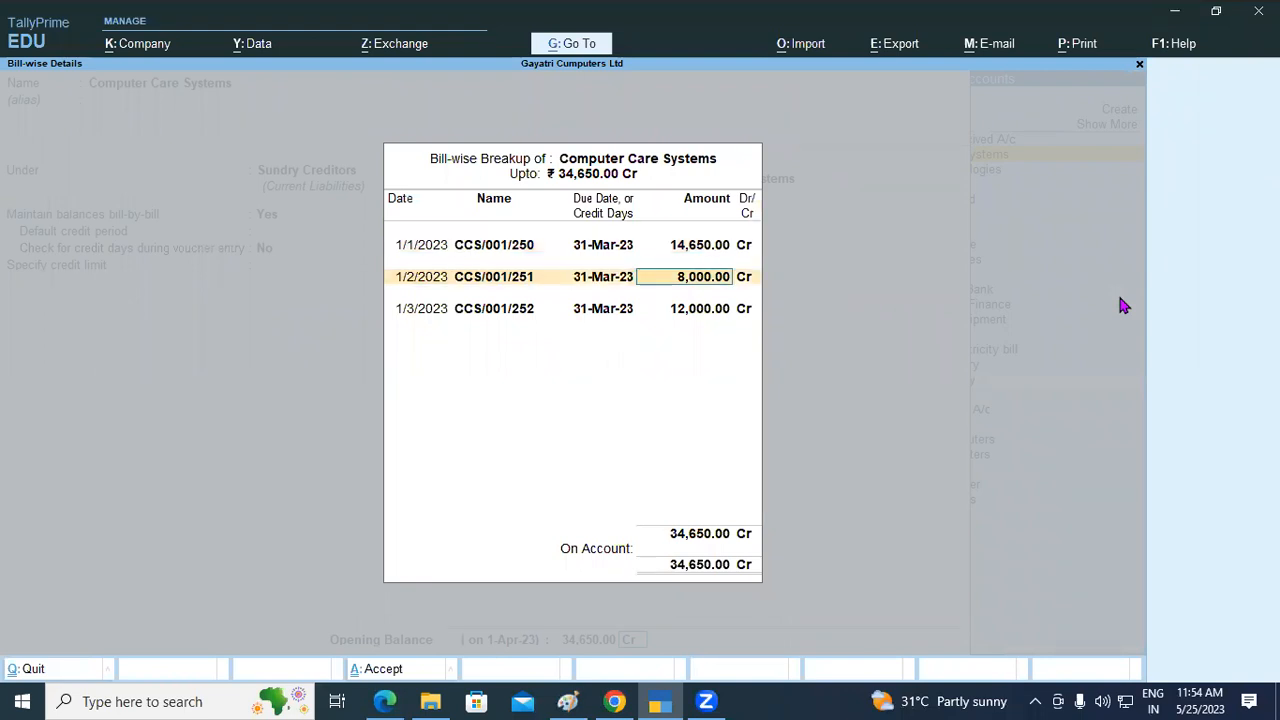
key("Return")
key("Return")
key("Return")
key("Return")
key("Return")
key("Return")
key("Return")
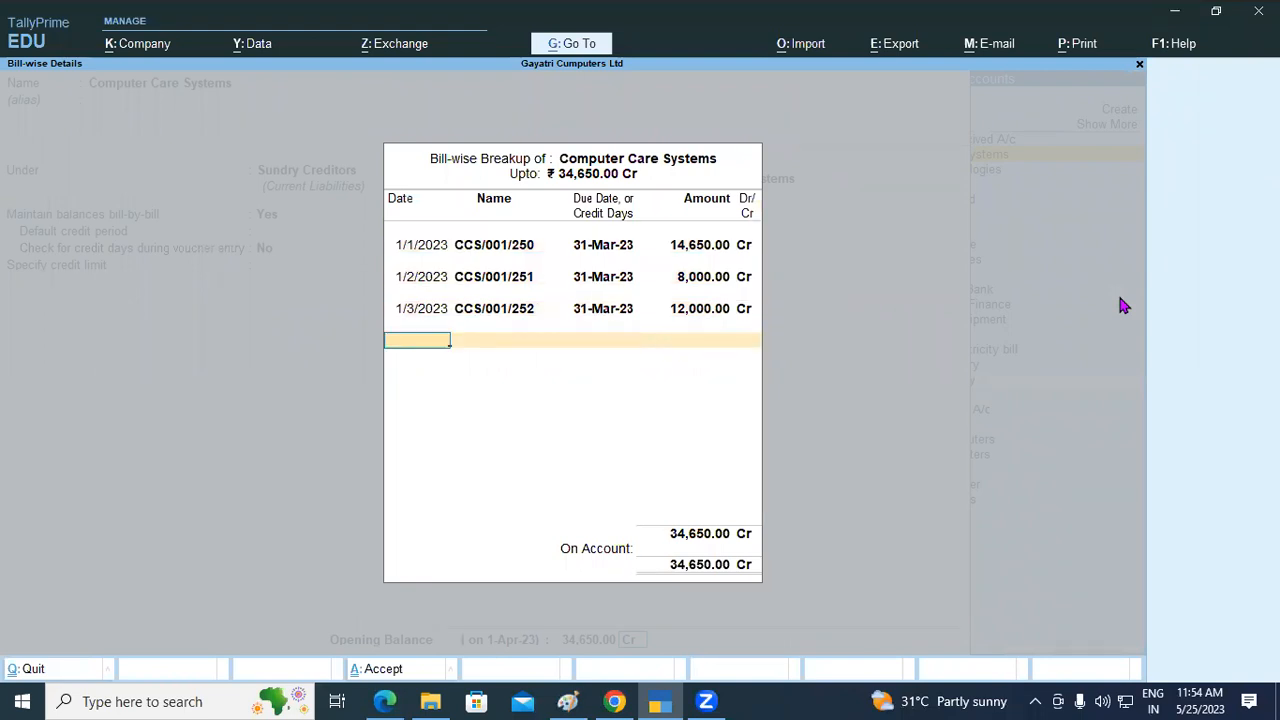
key("Return")
key("Return")
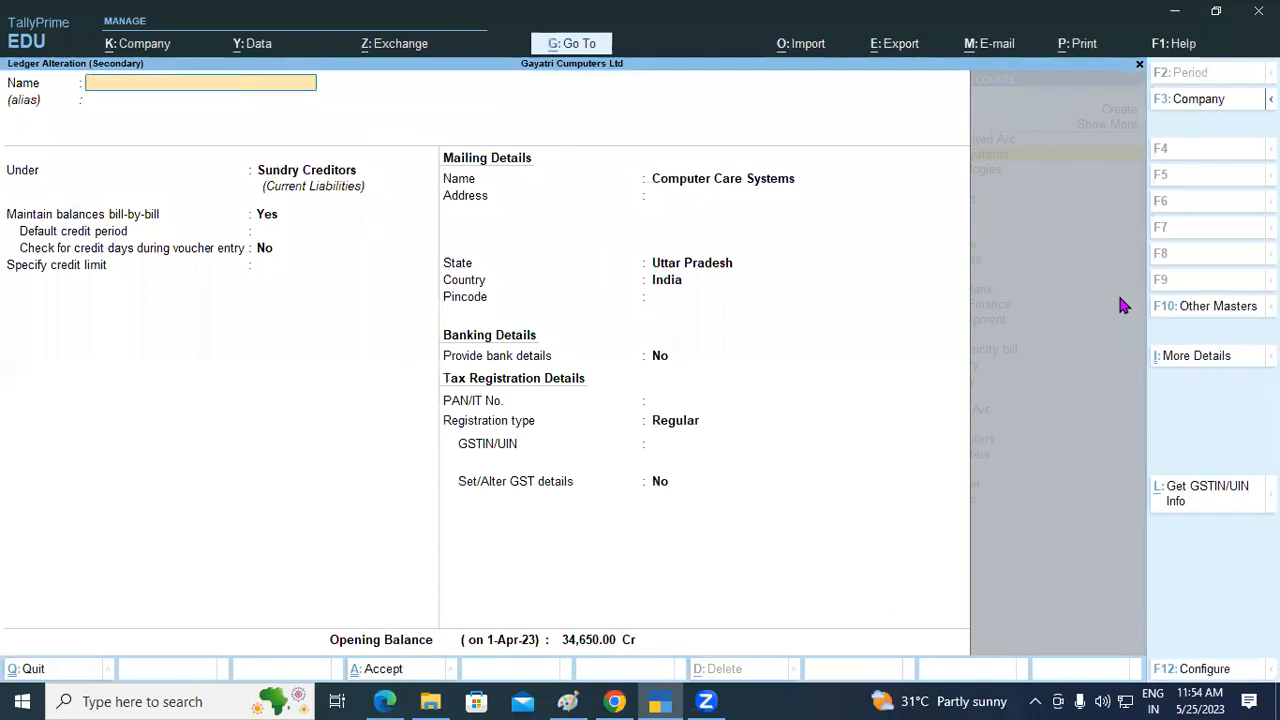
key("Escape")
key("Return")
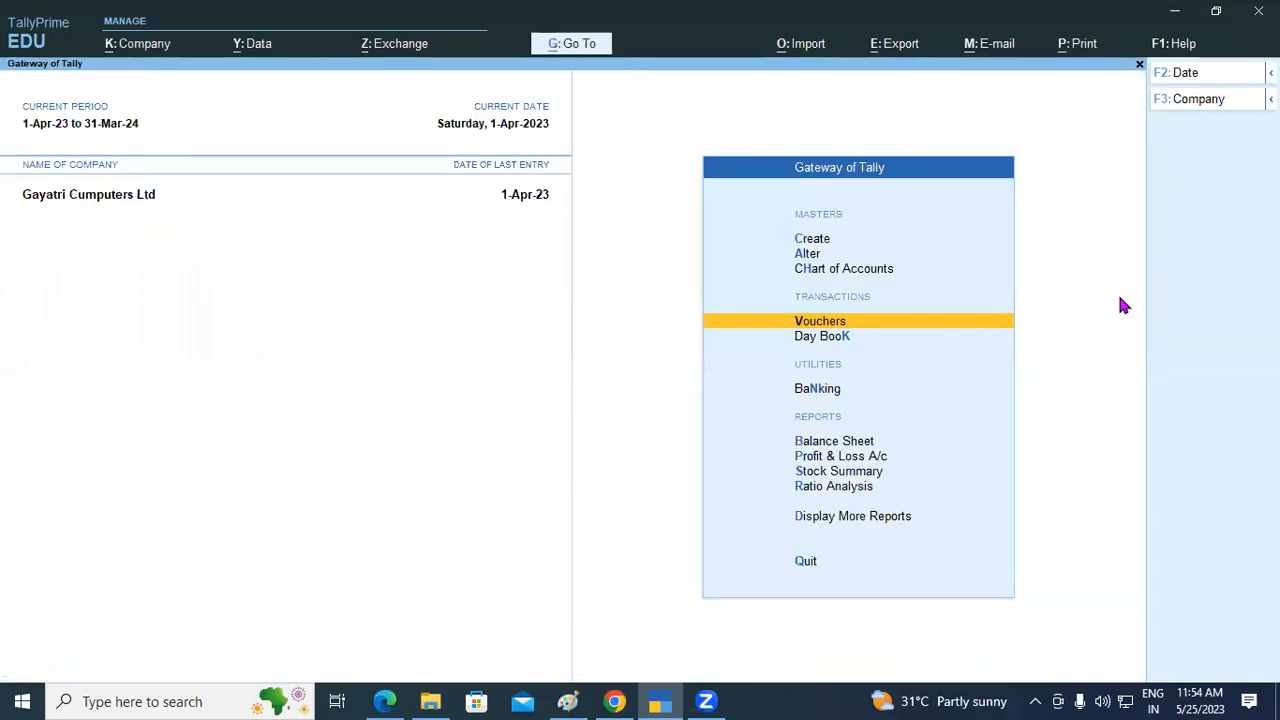
Open the Day Book and filter it to show only Payment vouchers.
key("Down")
key("Down")
key("Down")
key("Down")
key("Down")
key("Down")
key("Down")
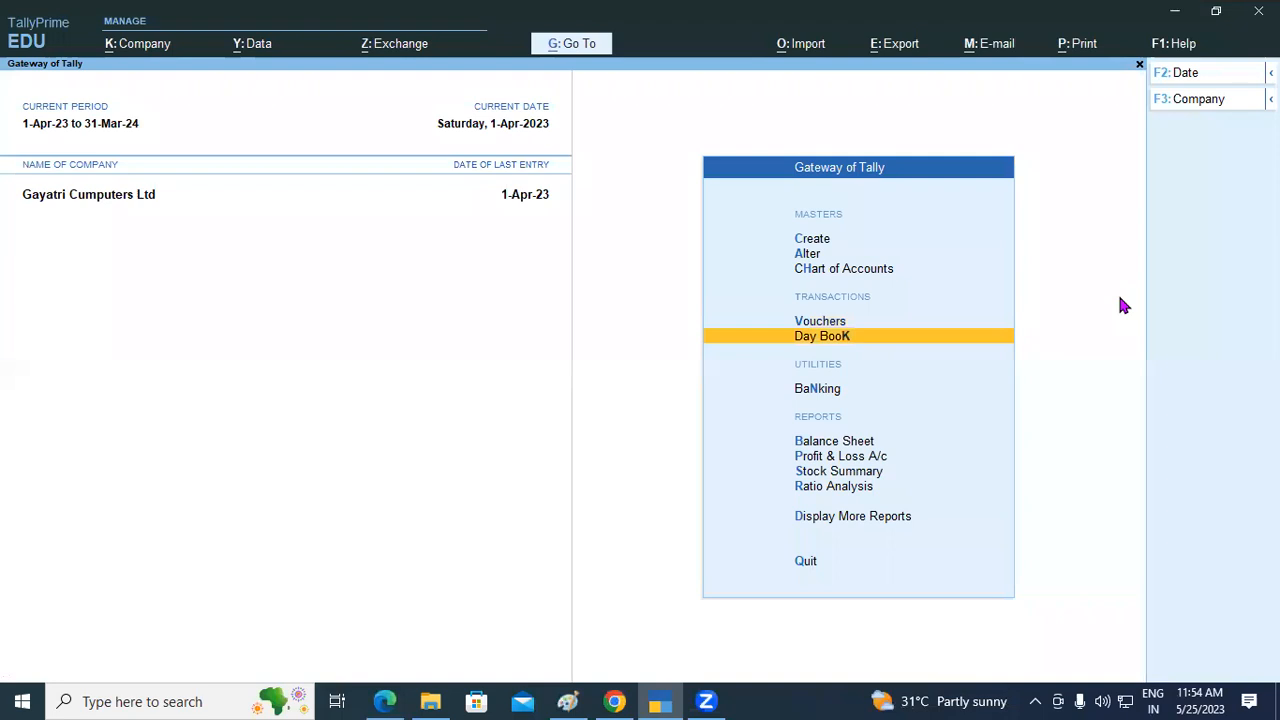
key("Return")
key("Down")
key("Return")
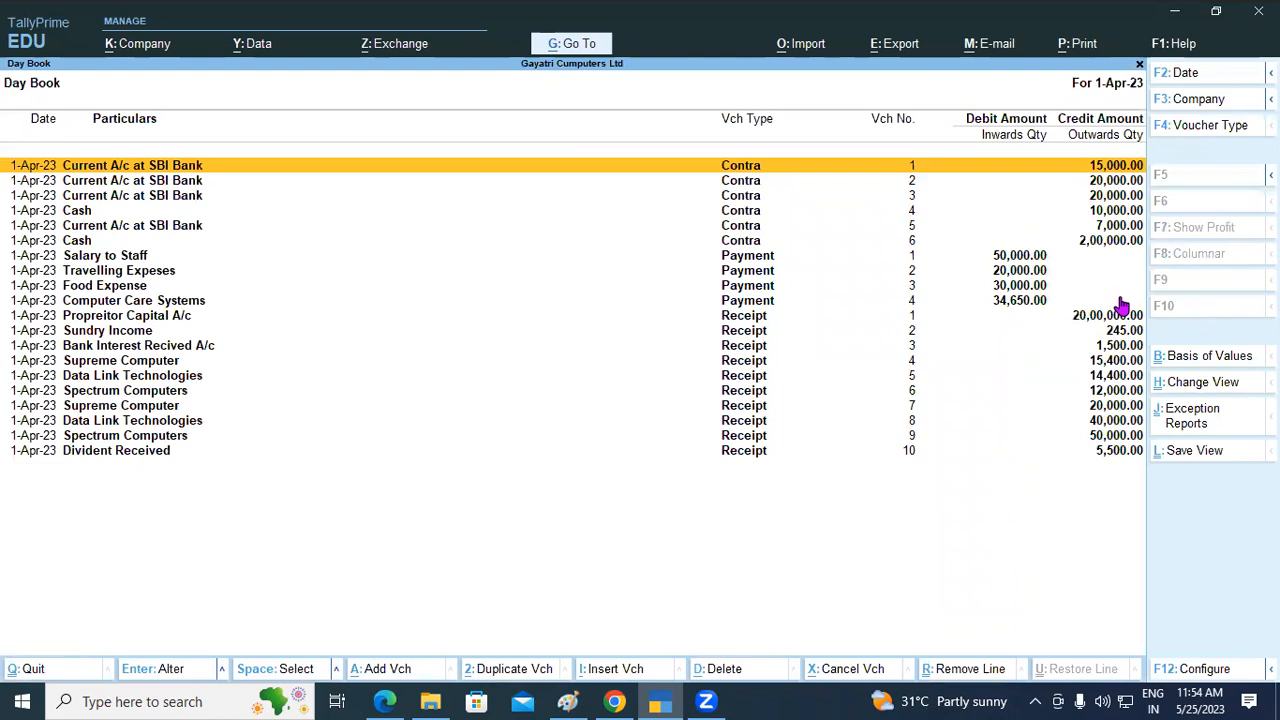
key("F4")
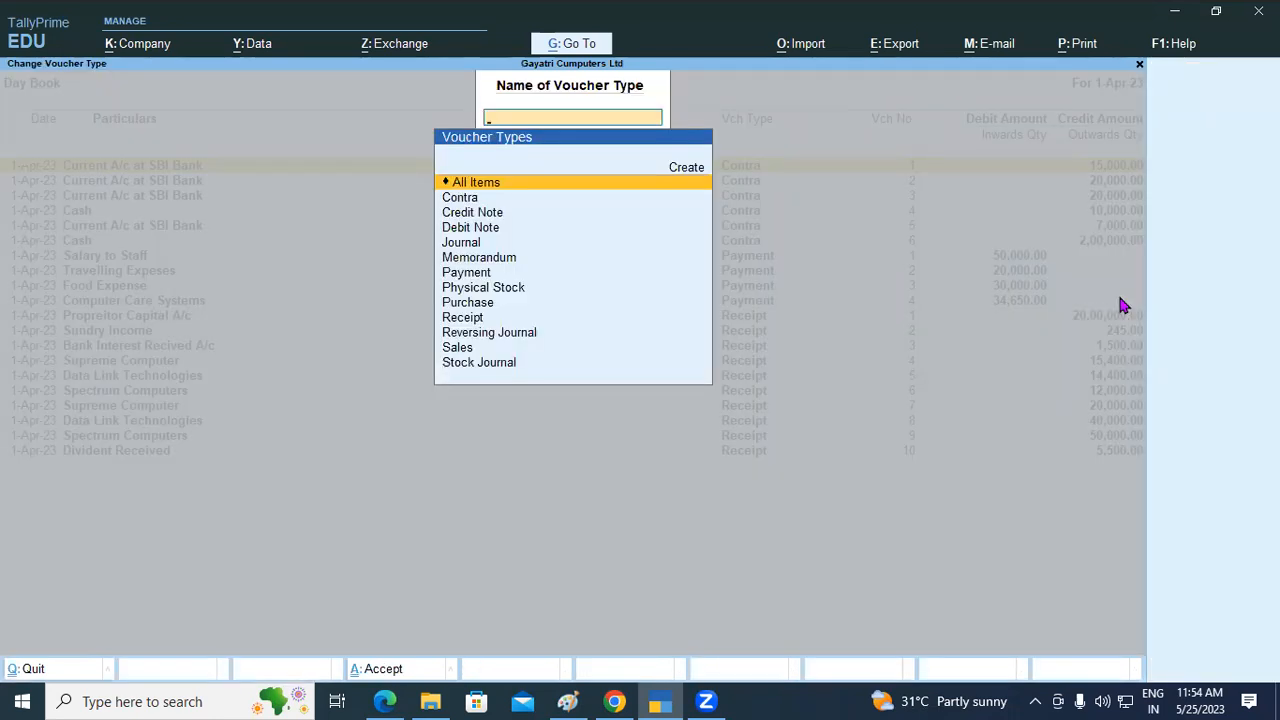
left_click(484, 277)
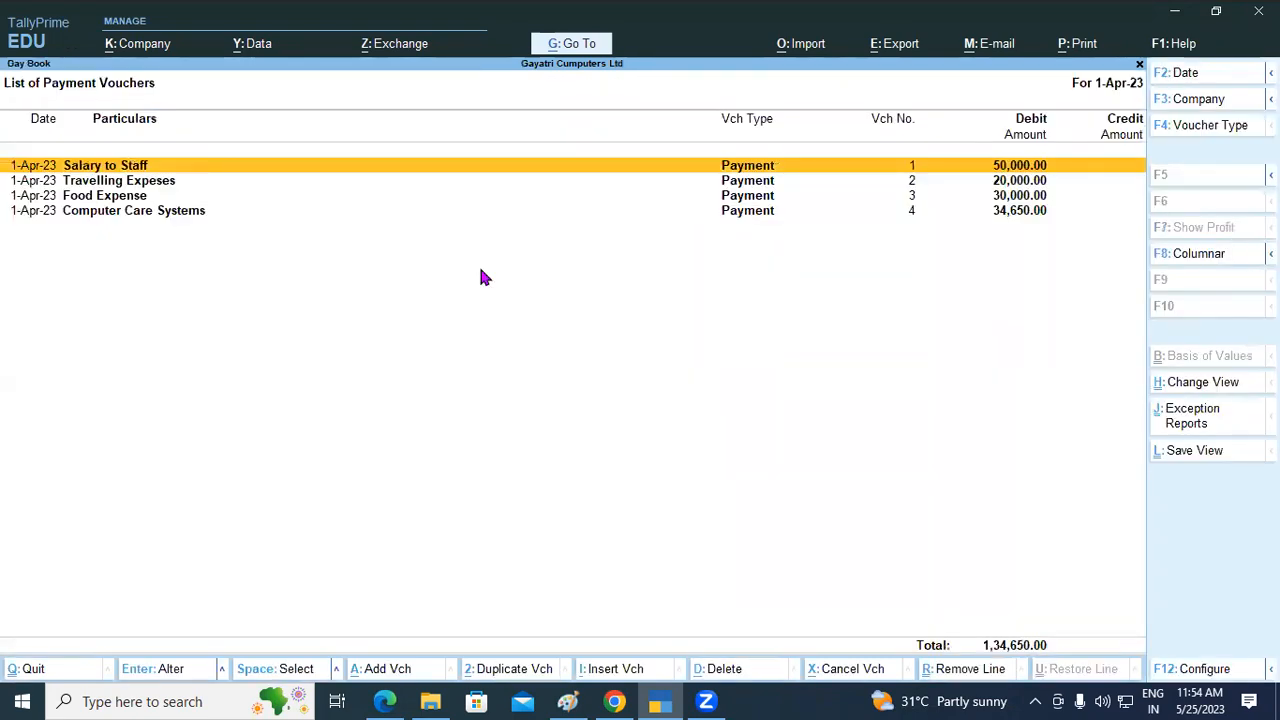